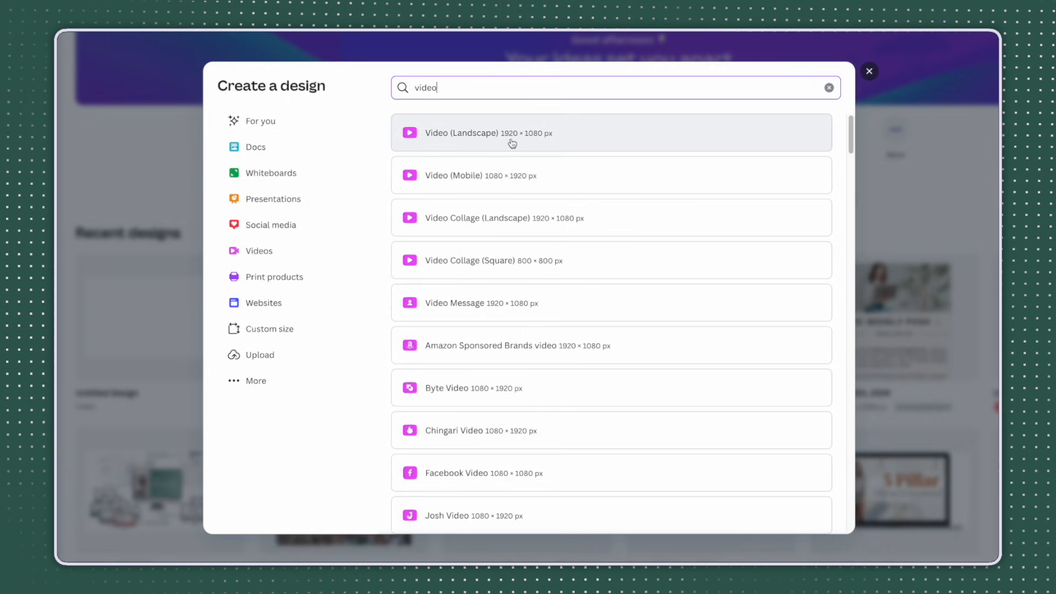
- Create a Video (Landscape) 1920 × 1080 px design and add the uploaded 2:26 talking-head video to its page
left_click(485, 141)
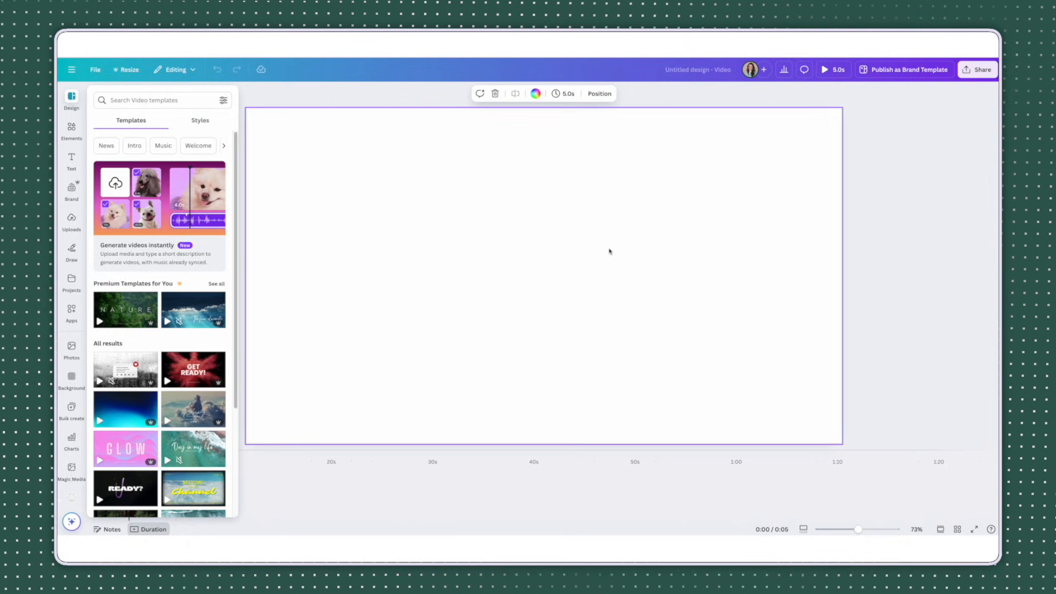
left_click(260, 99)
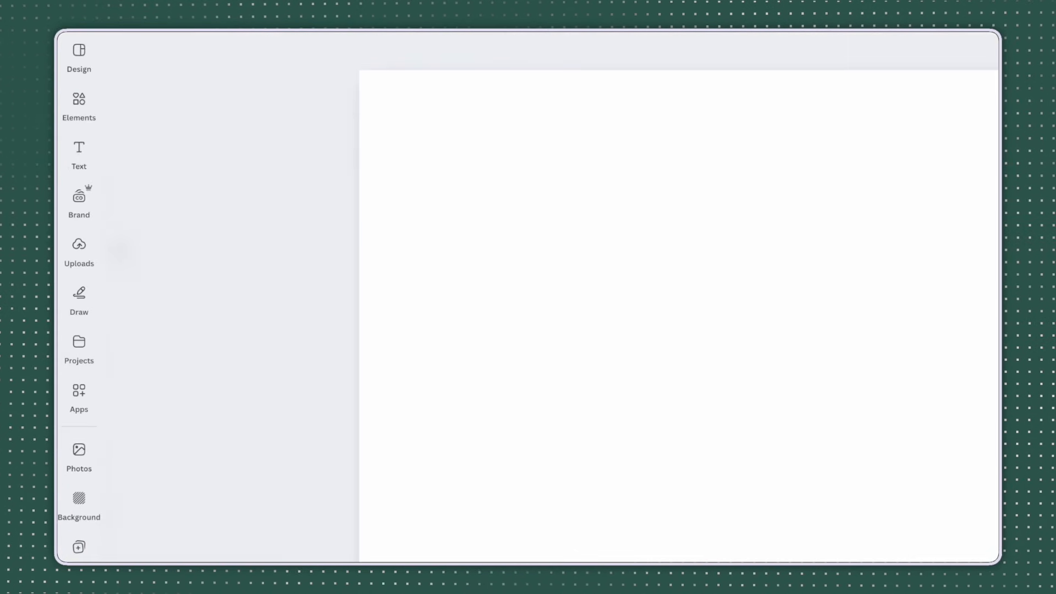
left_click(70, 232)
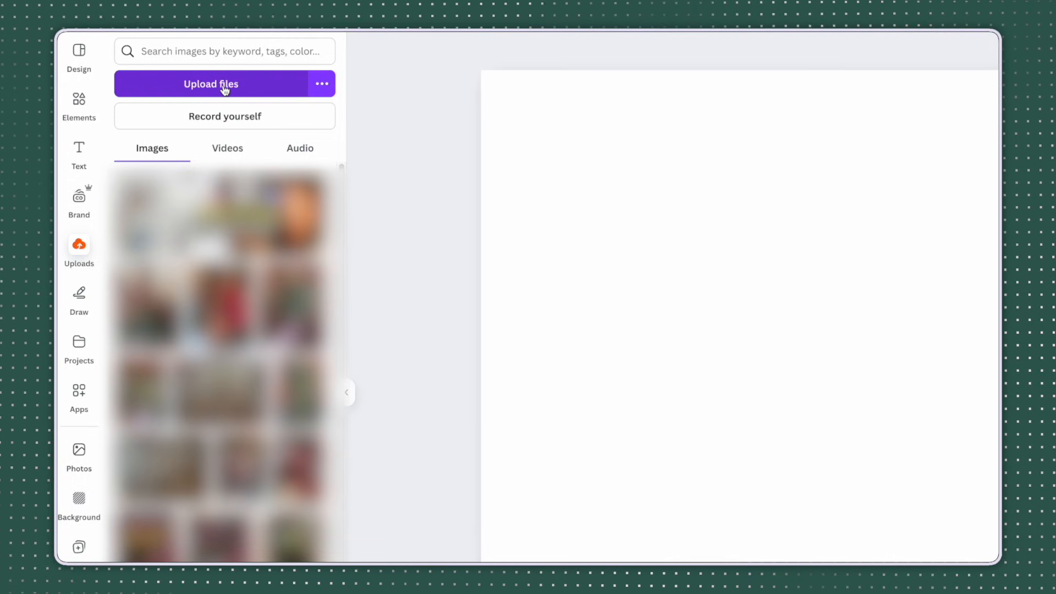
left_click(233, 153)
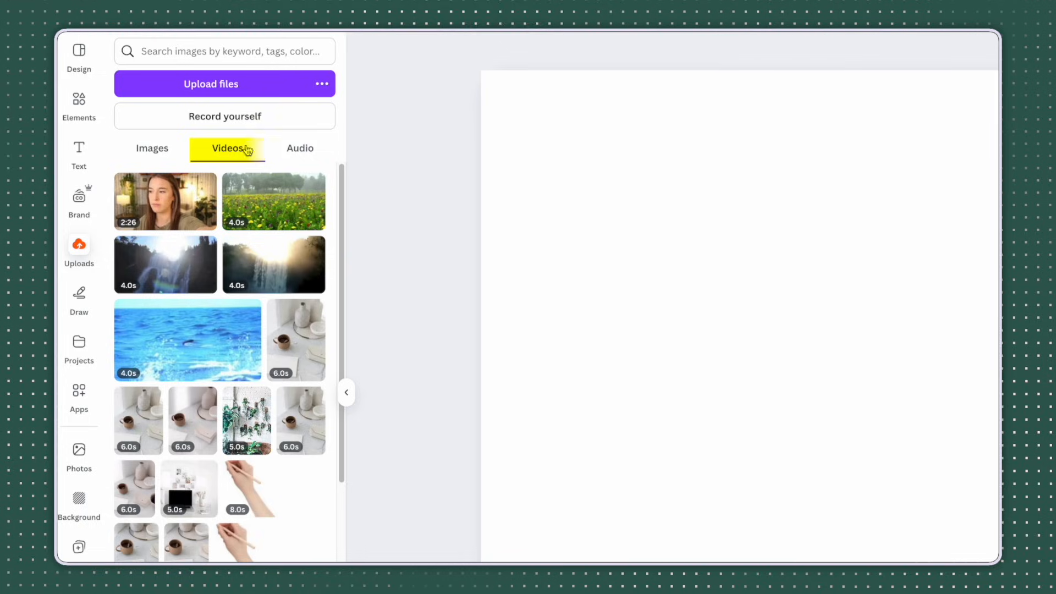
mouse_move(163, 215)
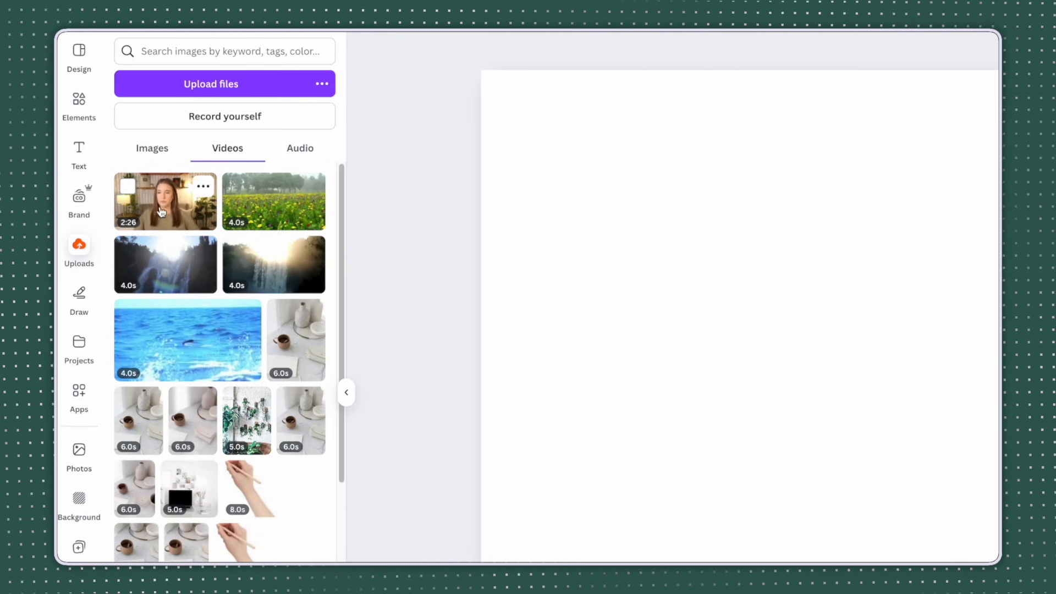
left_click(163, 216)
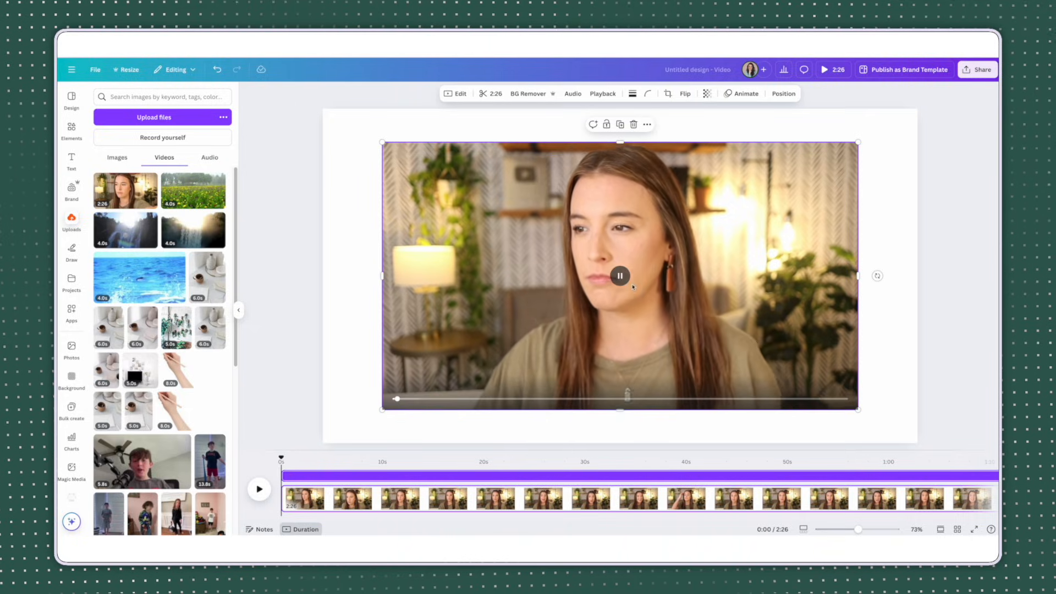
- Pause the video preview and enlarge the clip to fill the whole page
left_click(621, 277)
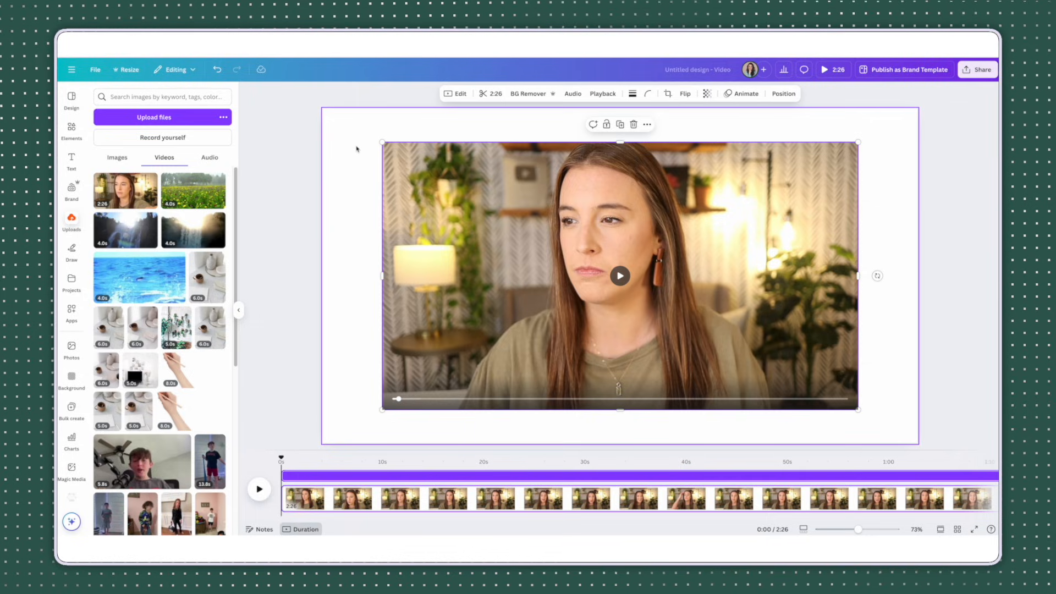
left_click_drag(382, 142, 323, 109)
left_click_drag(859, 410, 917, 439)
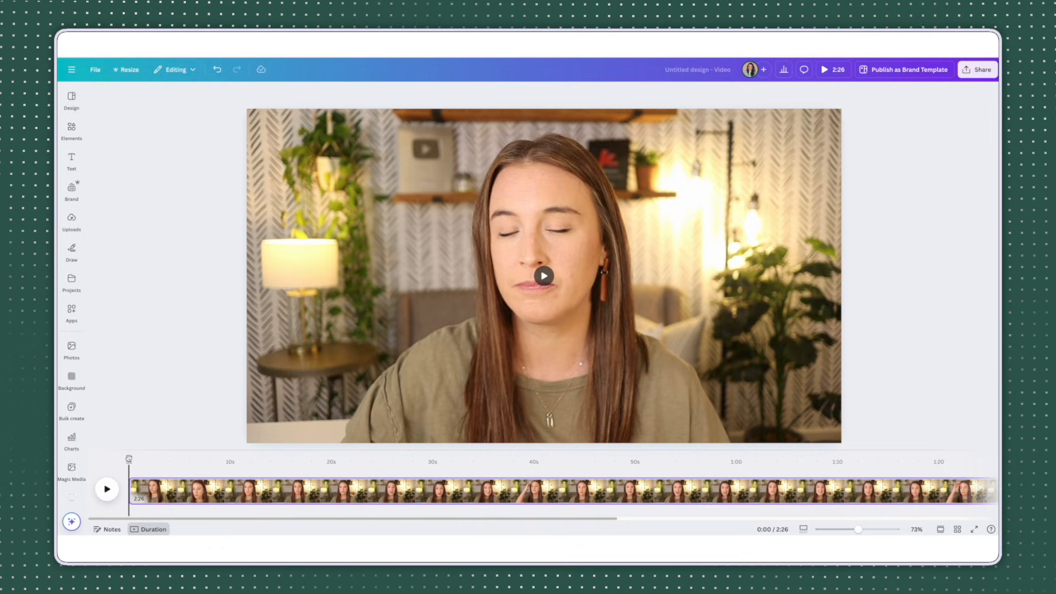
- Trim the clip's start to bring the video down to 2:02 and its end to bring it to 1:56
left_click_drag(130, 459, 690, 458)
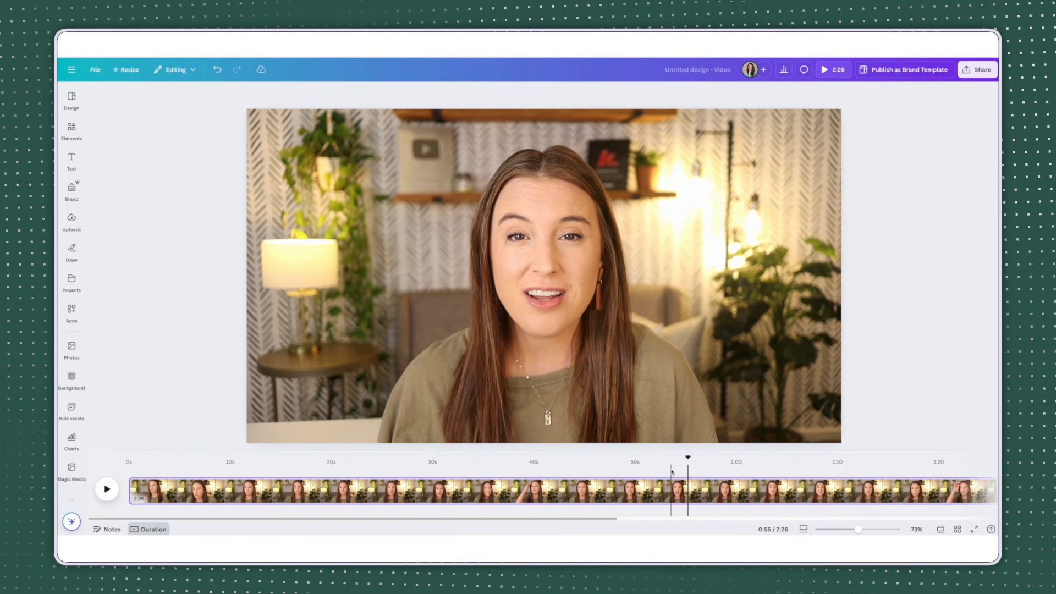
left_click_drag(687, 458, 234, 457)
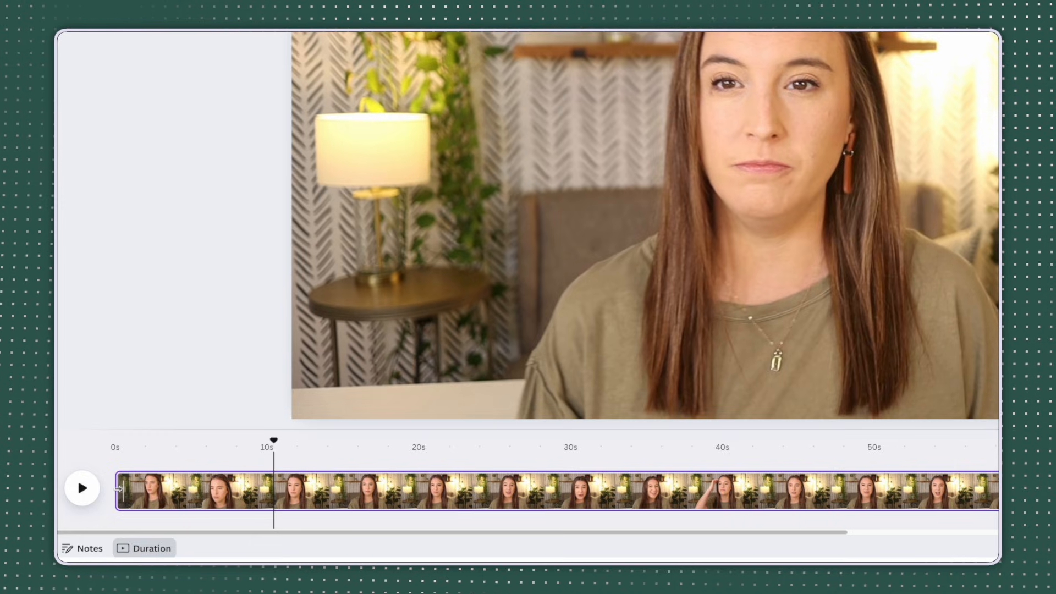
left_click_drag(119, 489, 470, 494)
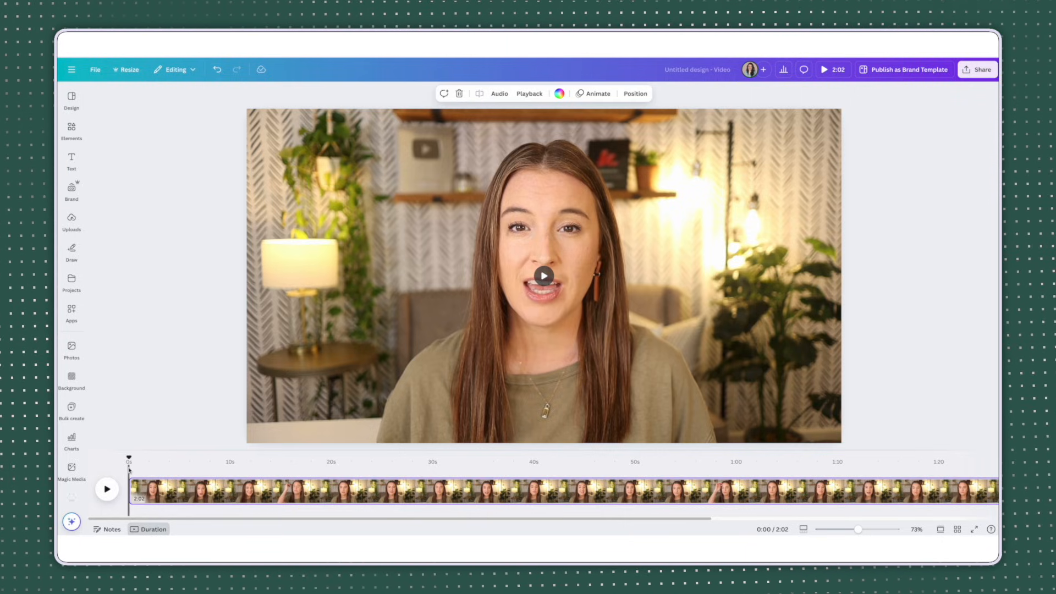
left_click_drag(464, 517, 781, 520)
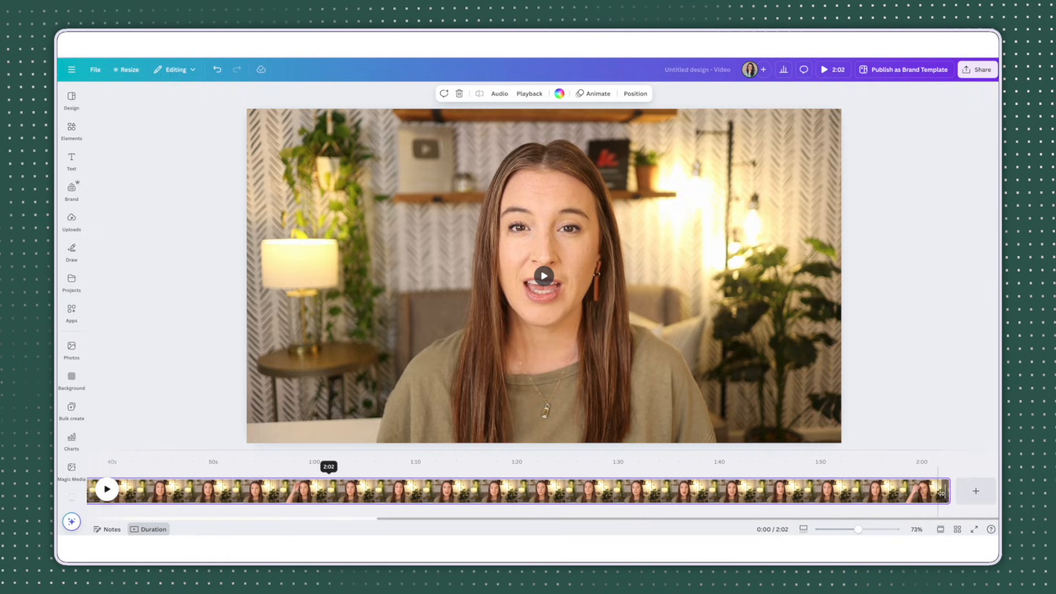
left_click_drag(950, 492, 892, 494)
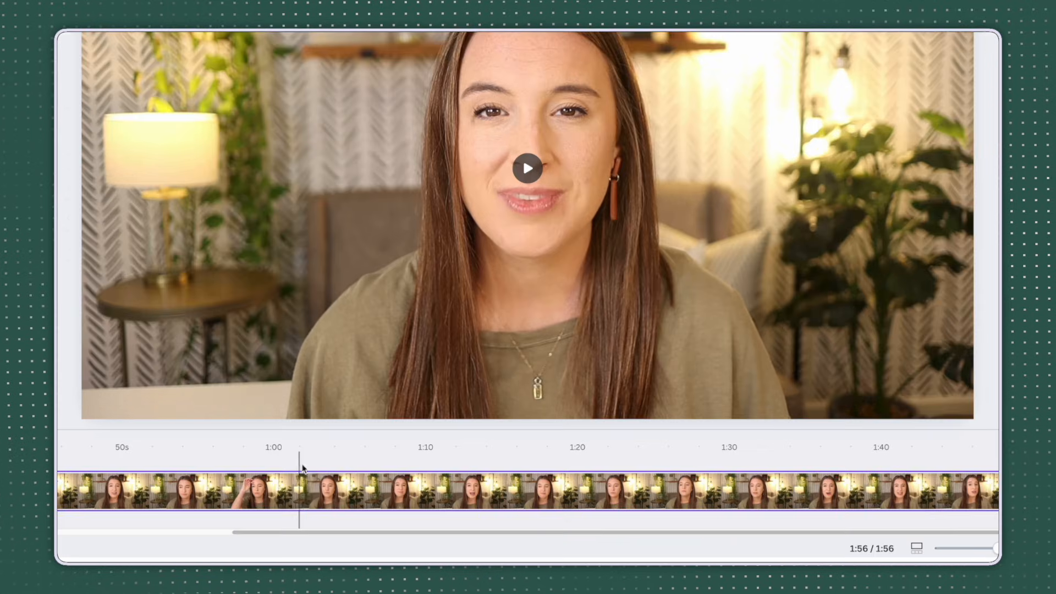
- Split the clip at 1:05 and select the resulting sections in turn
left_click(364, 468)
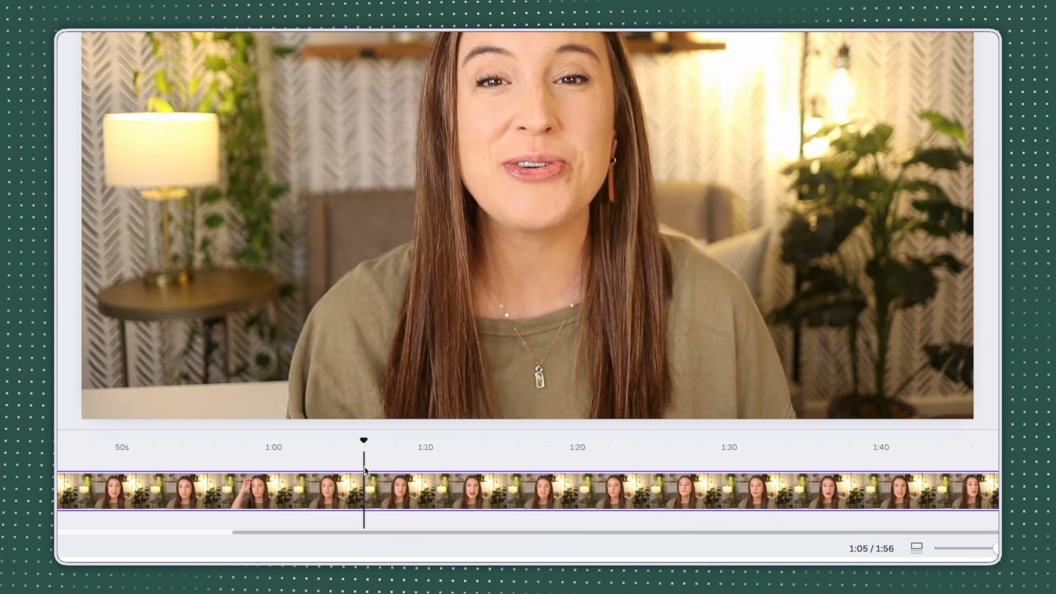
right_click(372, 490)
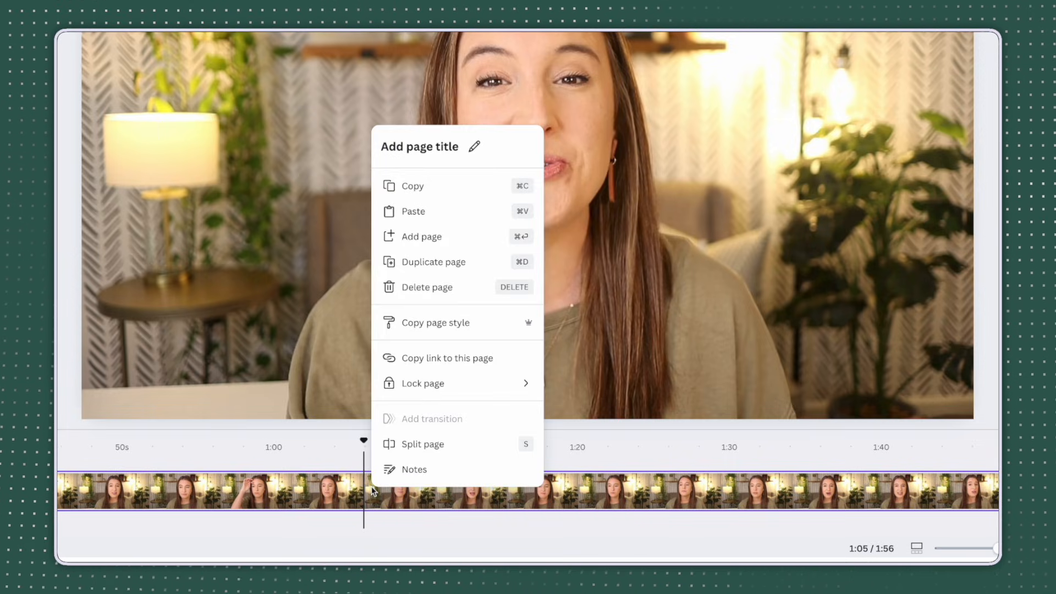
left_click(447, 449)
left_click(343, 457)
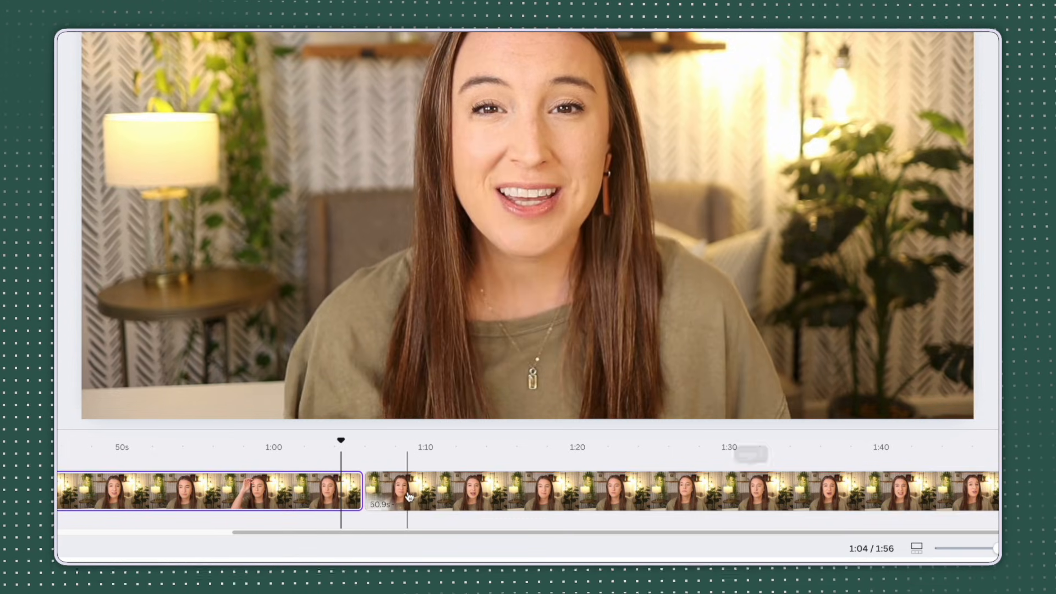
left_click(443, 492)
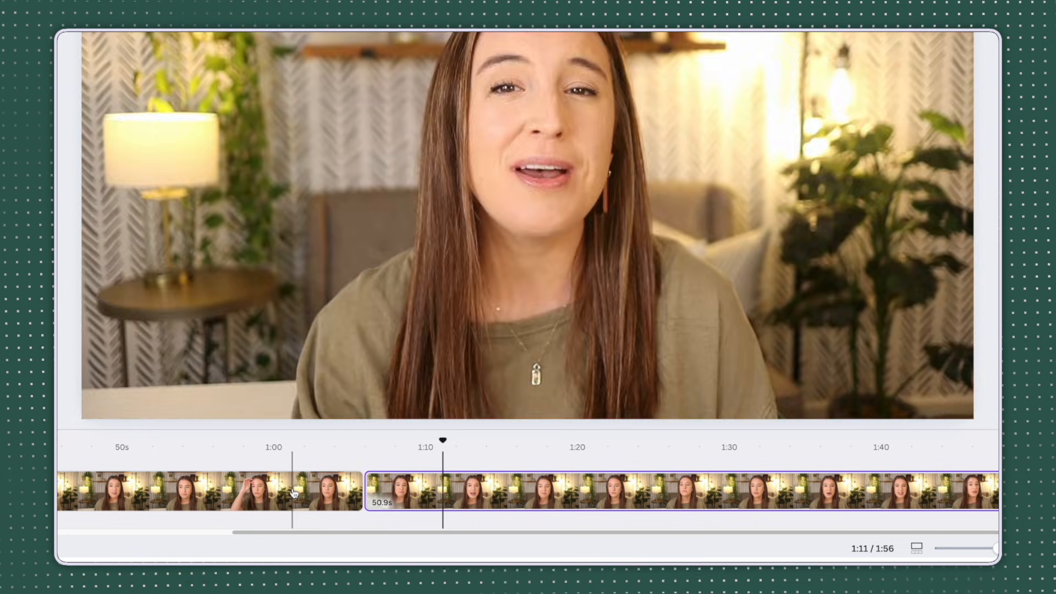
left_click(293, 493)
left_click(417, 493)
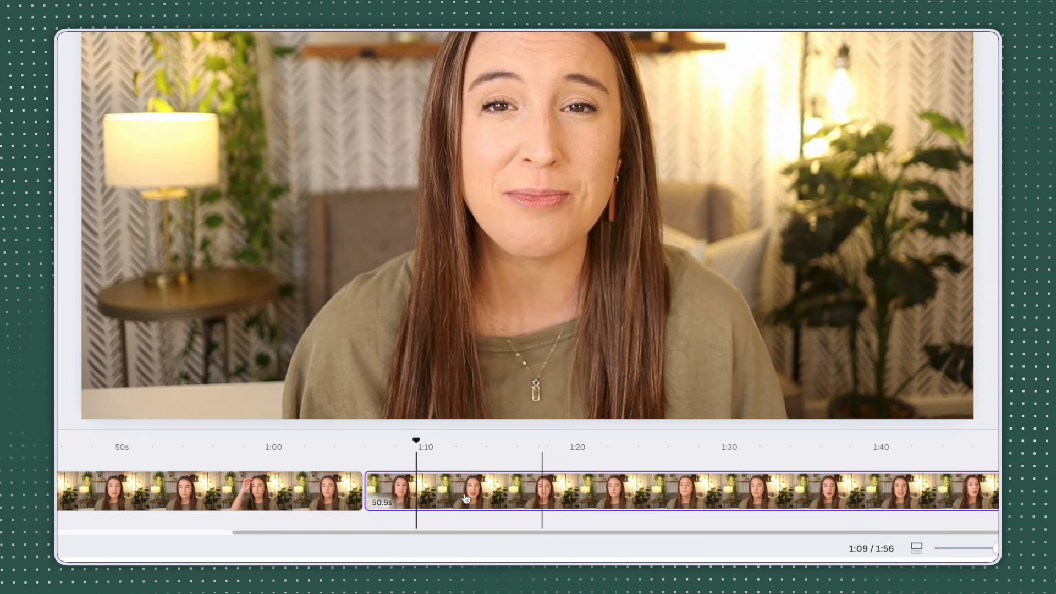
- Split the second section of the video at 1:20
left_click(584, 484)
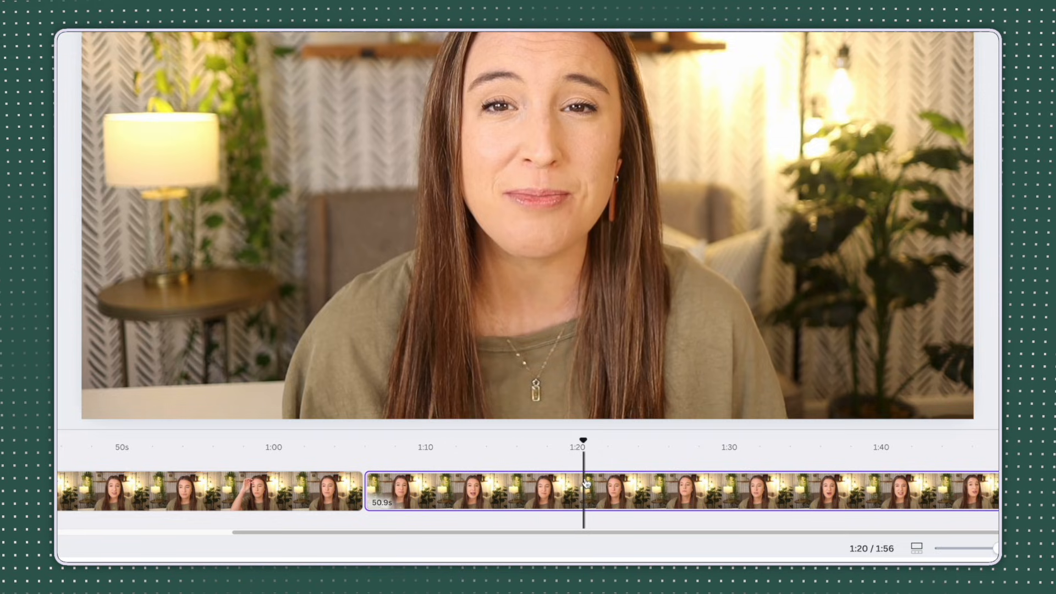
right_click(586, 484)
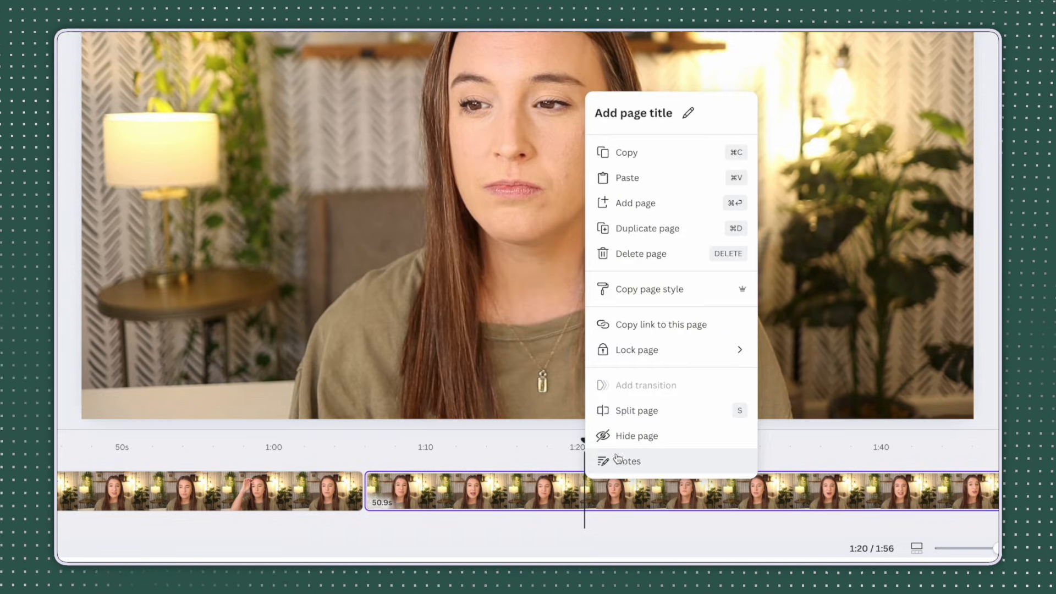
left_click(627, 414)
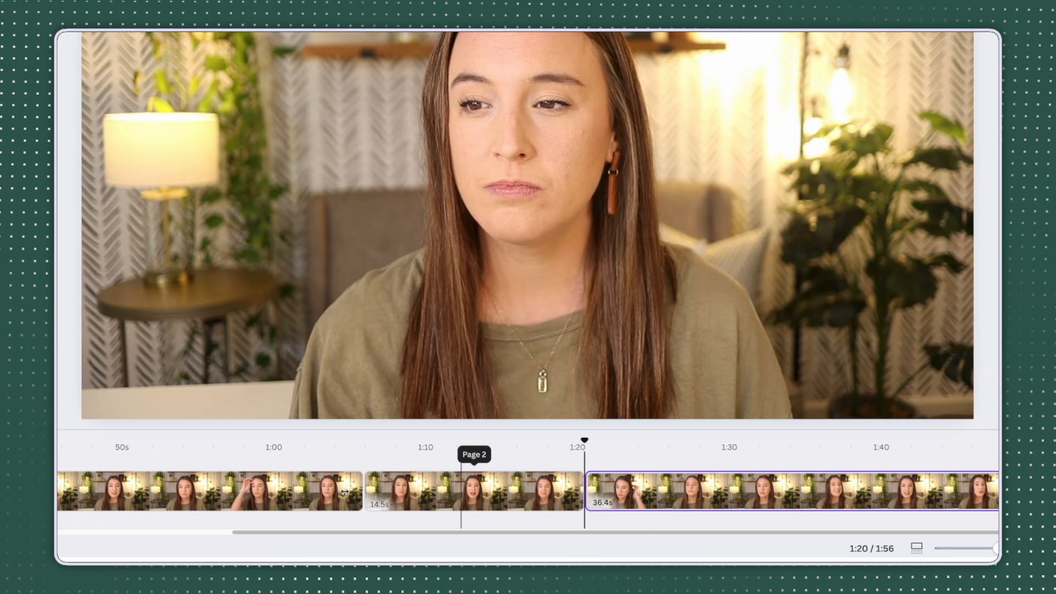
- Delete the middle section between 1:05 and 1:20 and check the two remaining sections around the cut
left_click(325, 491)
left_click(449, 492)
left_click(627, 491)
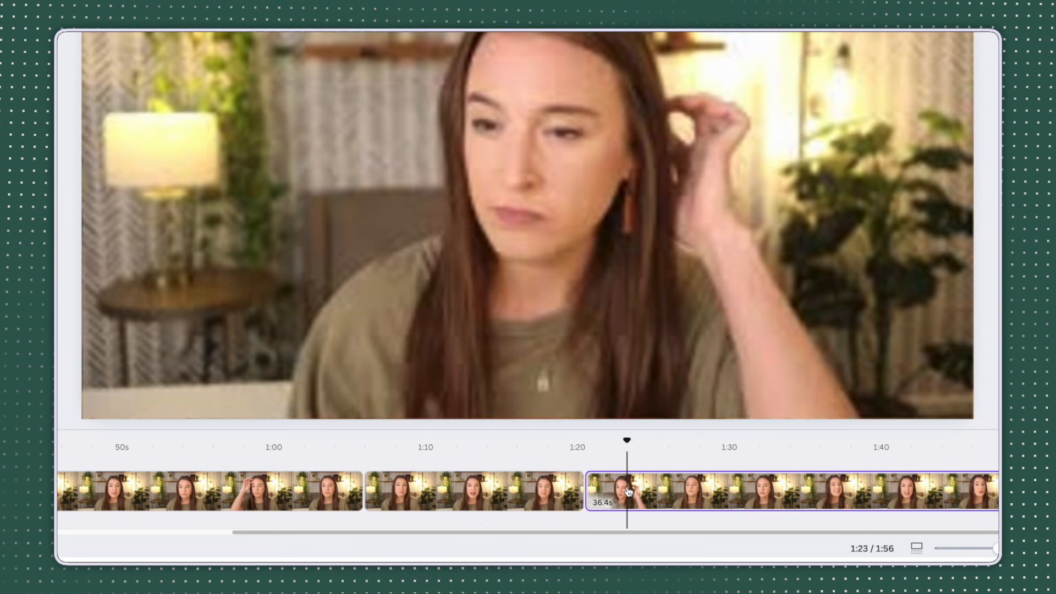
left_click(503, 491)
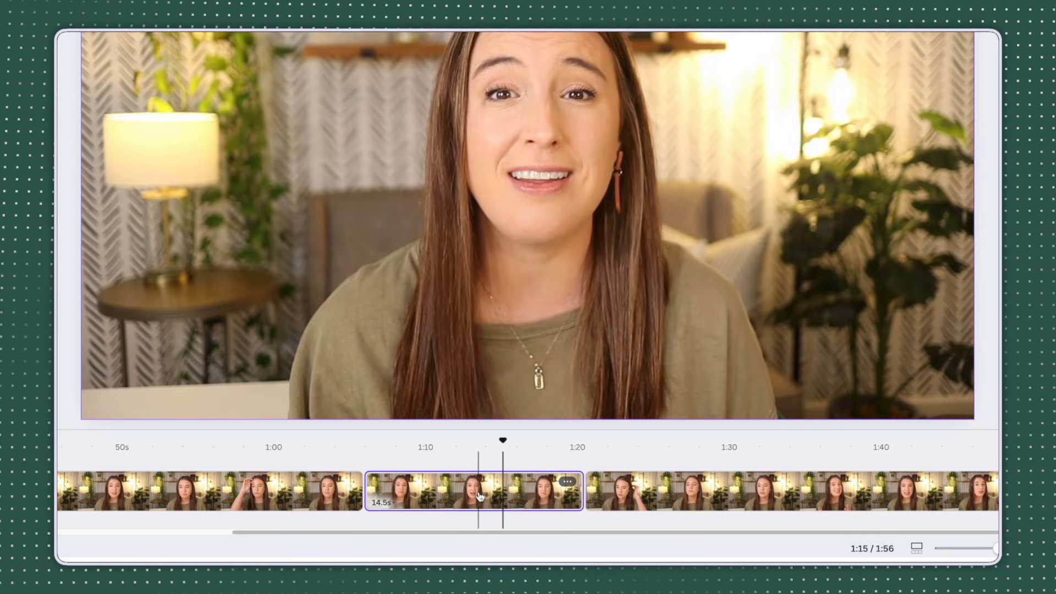
key("Delete")
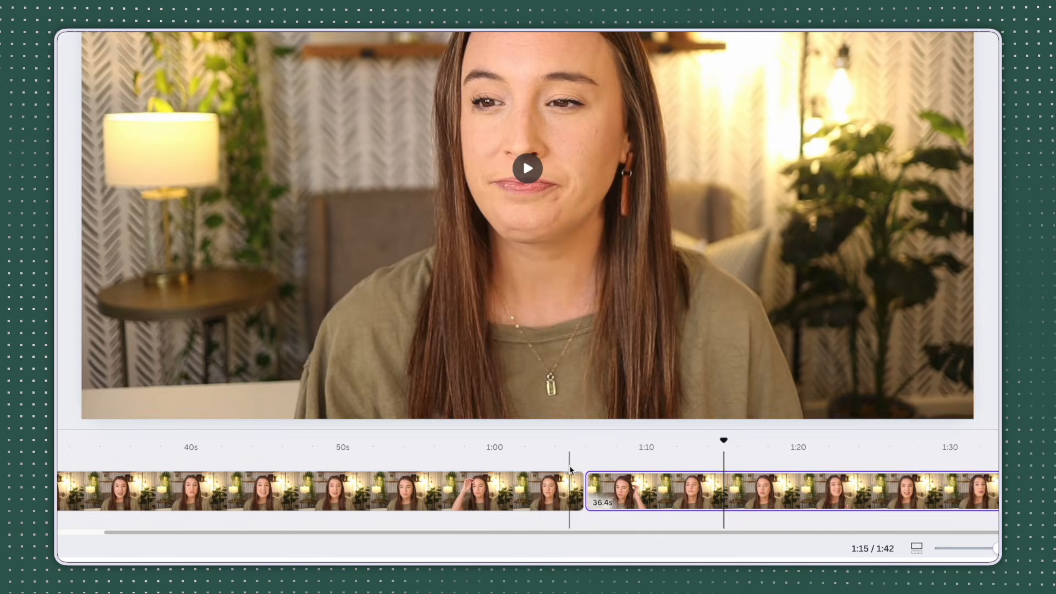
left_click(545, 491)
left_click(622, 492)
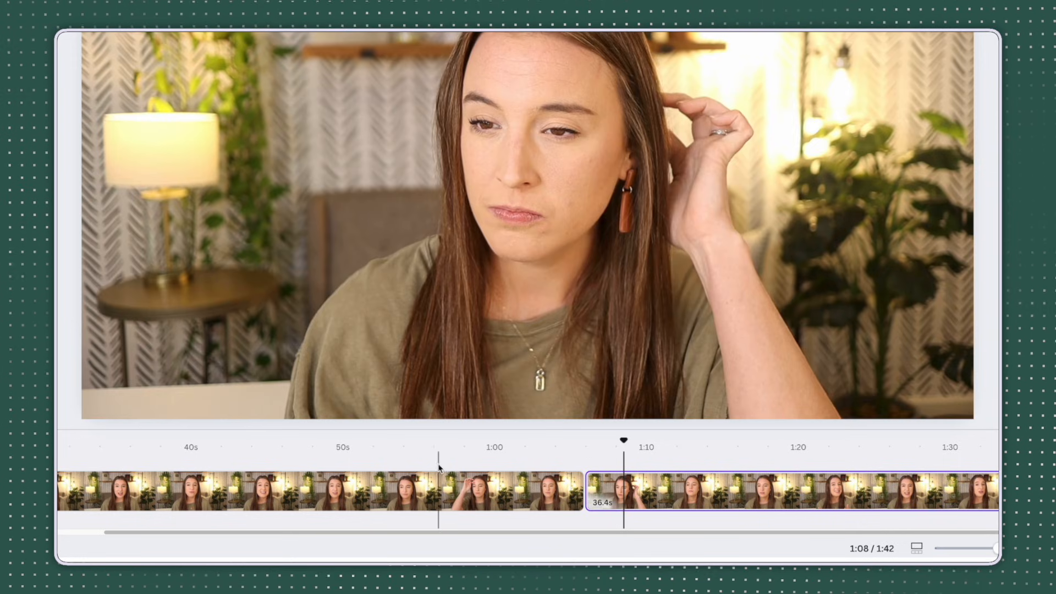
- Split the first section at 0:56, and undo all the splits and the deletion back to the single trimmed clip
left_click(439, 487)
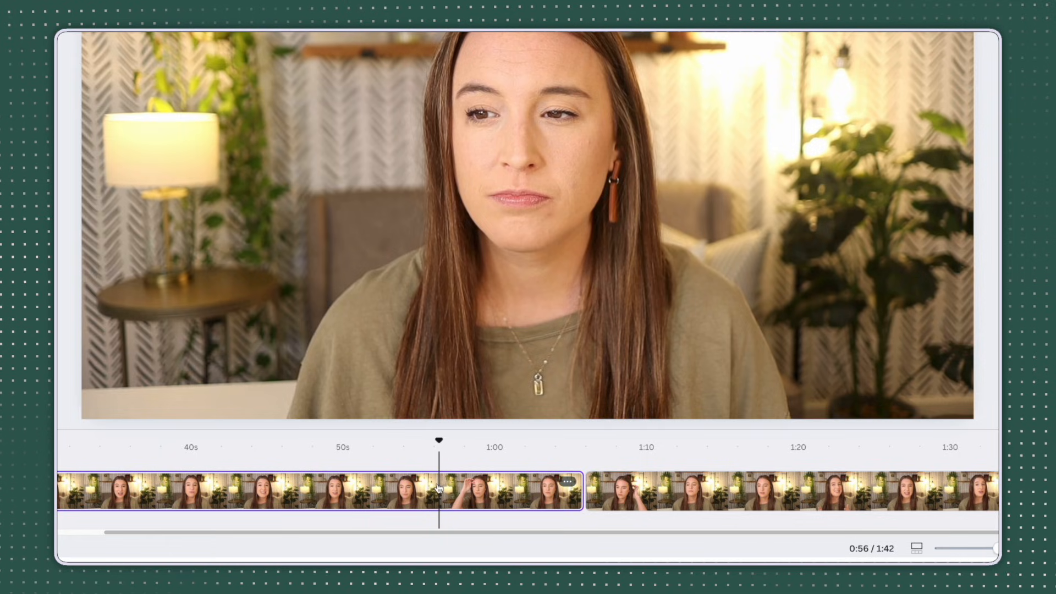
key("s")
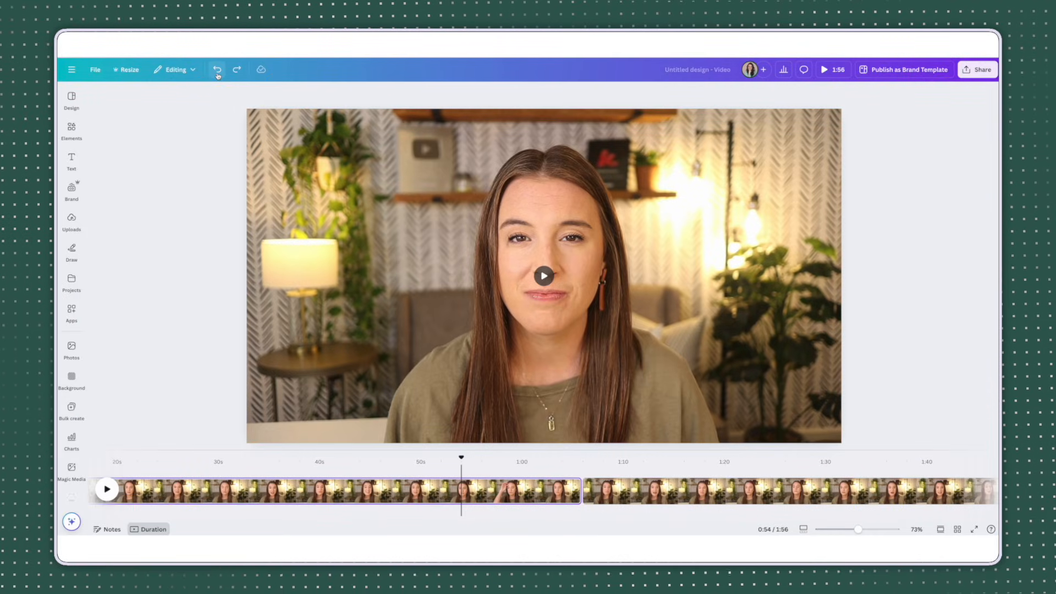
left_click(218, 75)
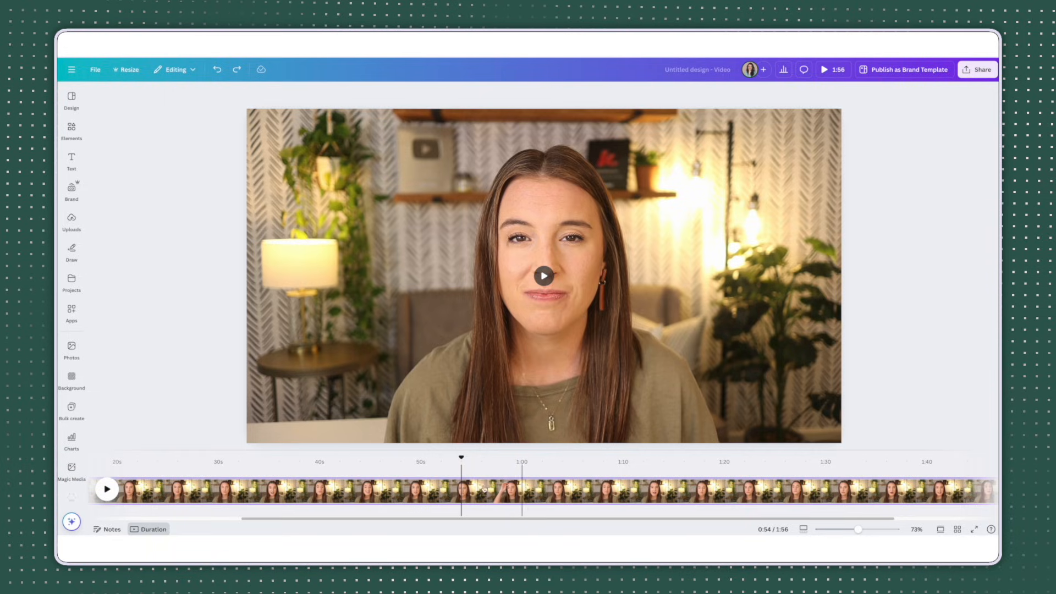
- Extract the clip's audio to its own track to examine the waveform up to 1:04, and undo the extraction
left_click(455, 231)
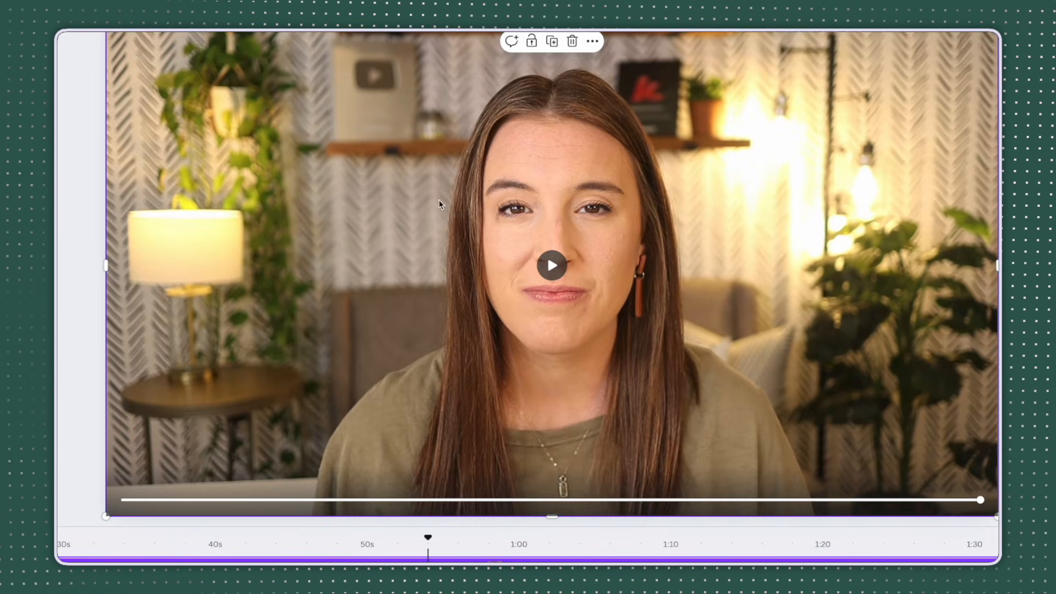
right_click(473, 233)
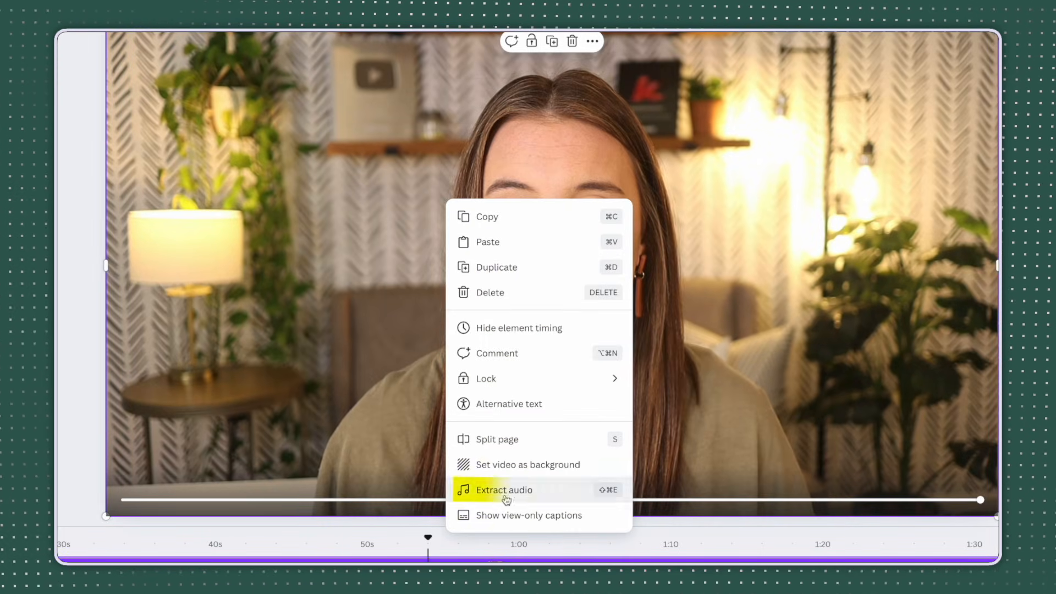
left_click(549, 493)
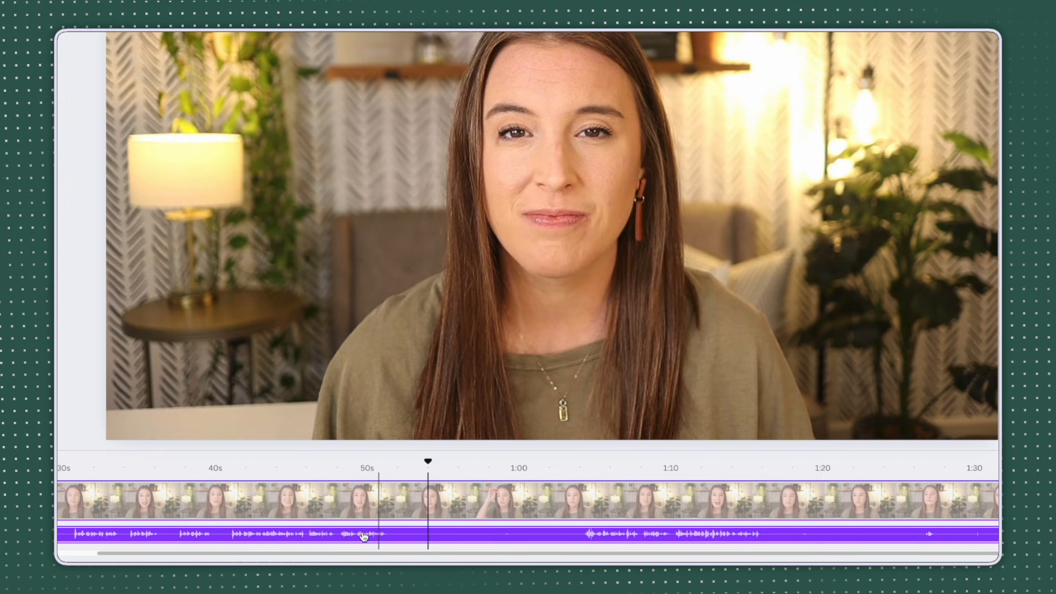
left_click(389, 468)
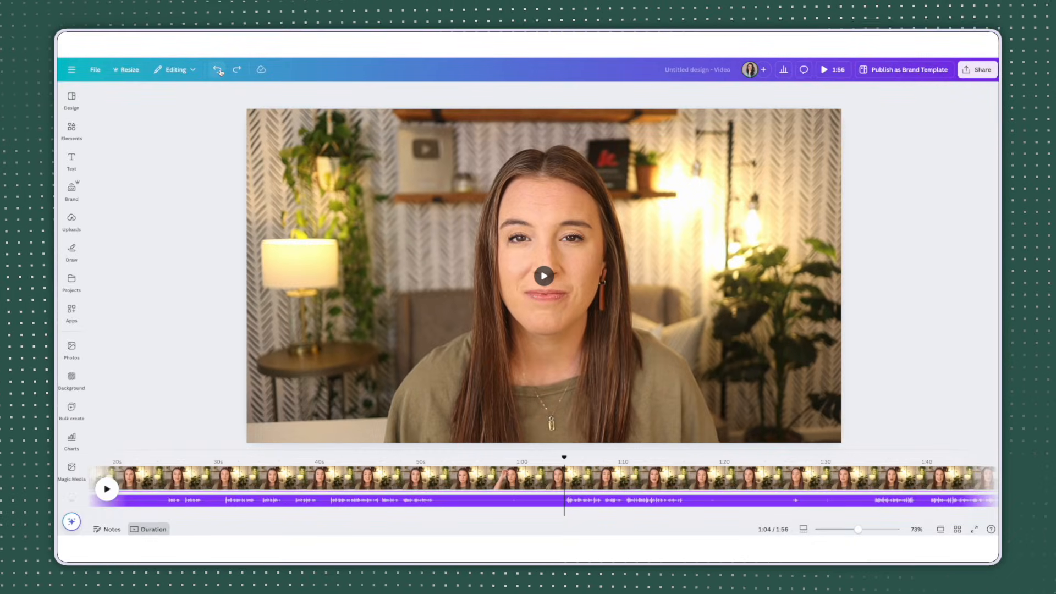
left_click(218, 69)
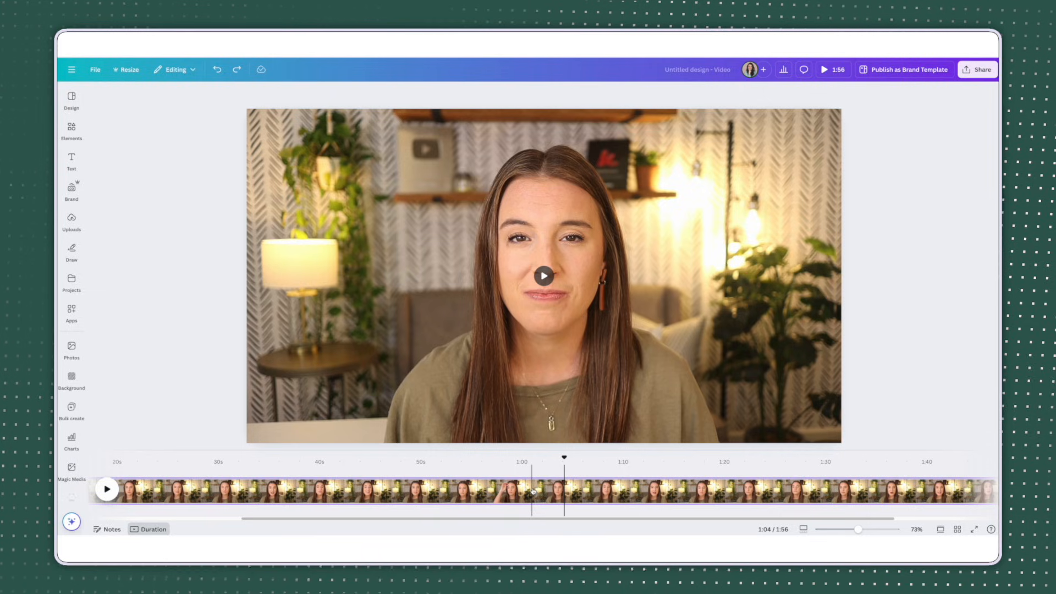
- Split the clip at 0:42 and again at 1:07
left_click(342, 476)
key("s")
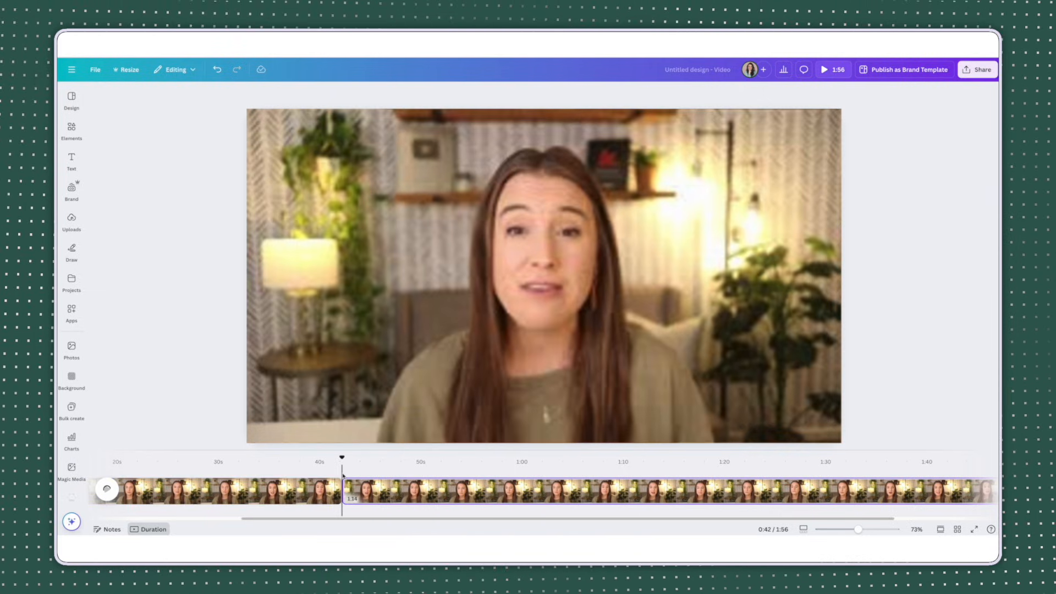
left_click(594, 467)
key("s")
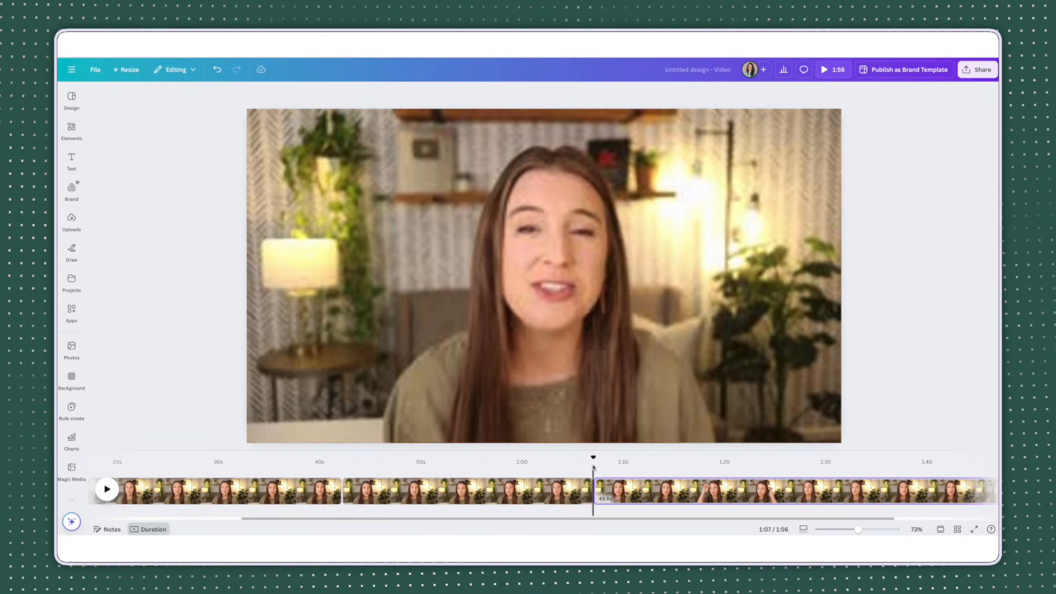
- Select the middle section of the clip and search the element library for videos of "typing on computer"
left_click(511, 490)
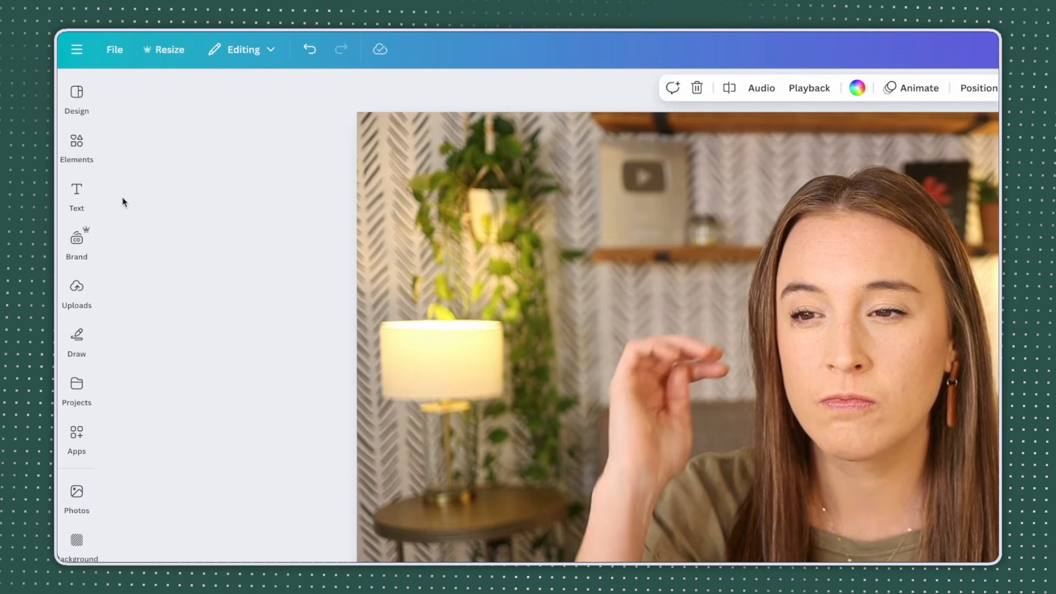
left_click(75, 143)
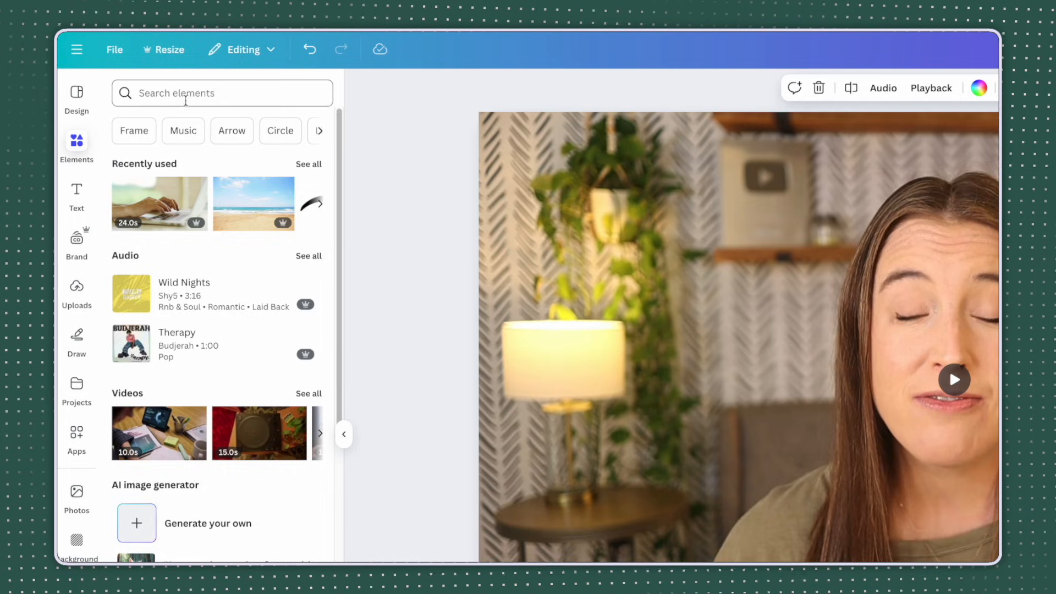
left_click(186, 96)
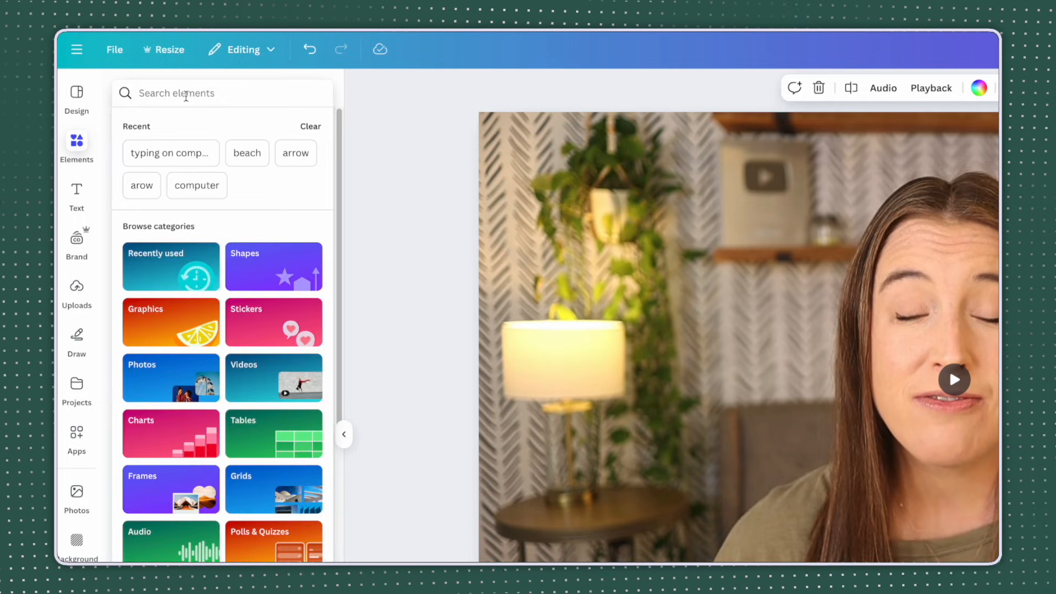
type("typing on computer")
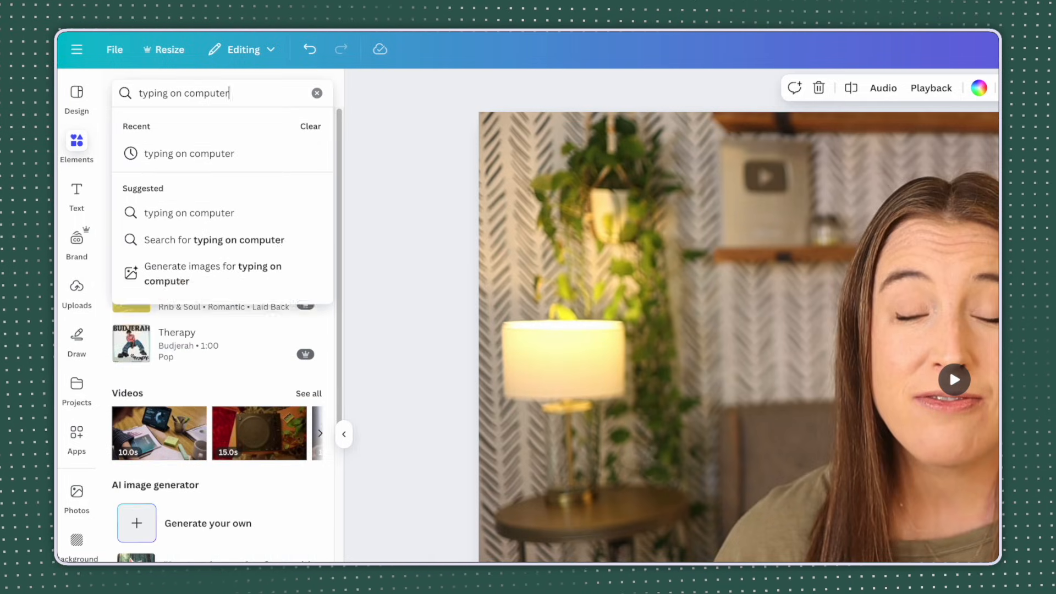
key("Return")
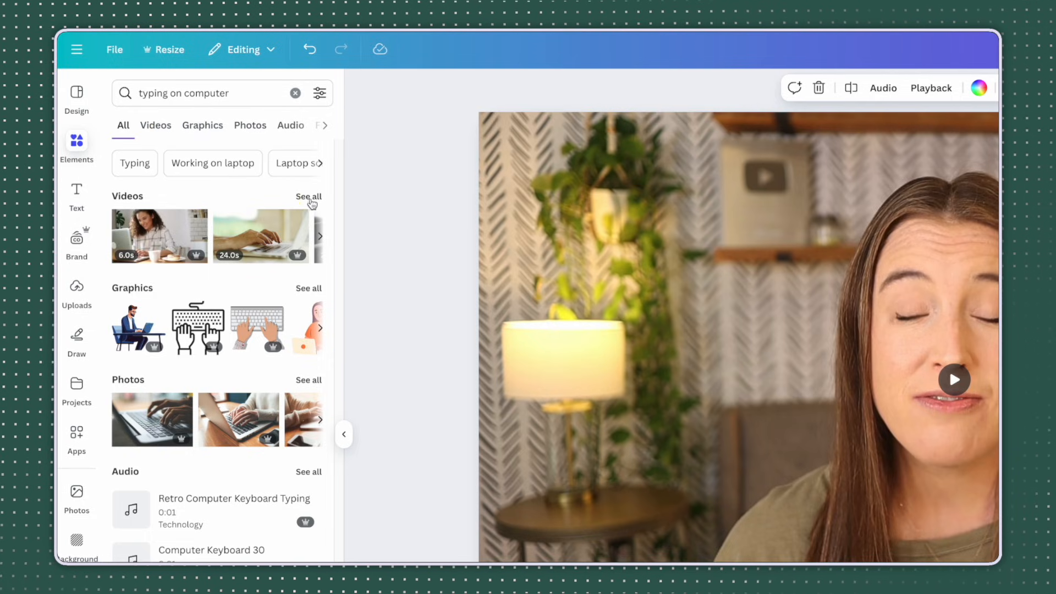
left_click(309, 196)
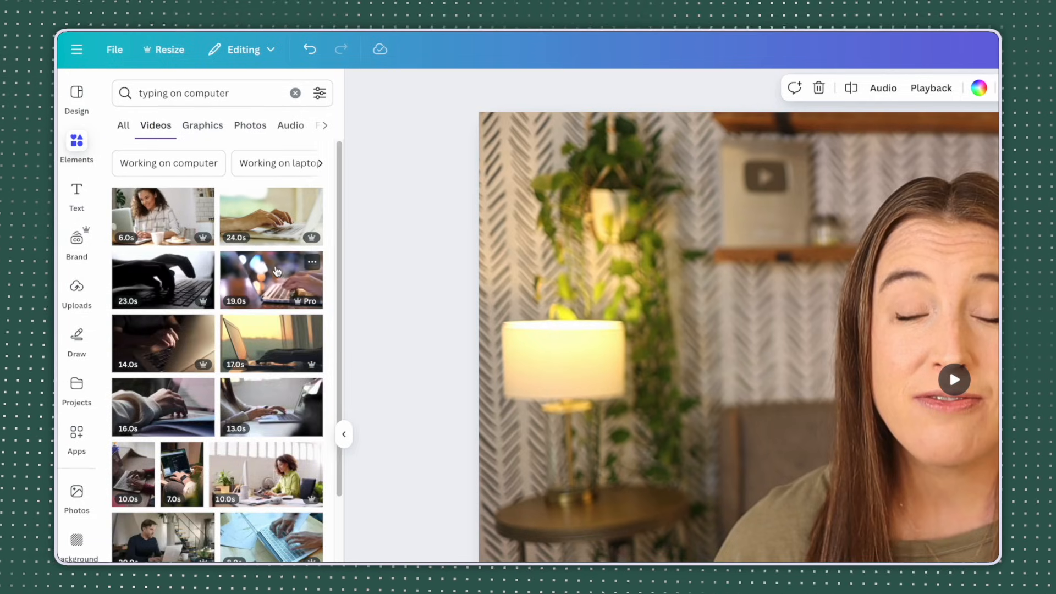
- Add the 24.0s stock video of hands typing on a light laptop to the middle section and enlarge it to cover the page
left_click(270, 216)
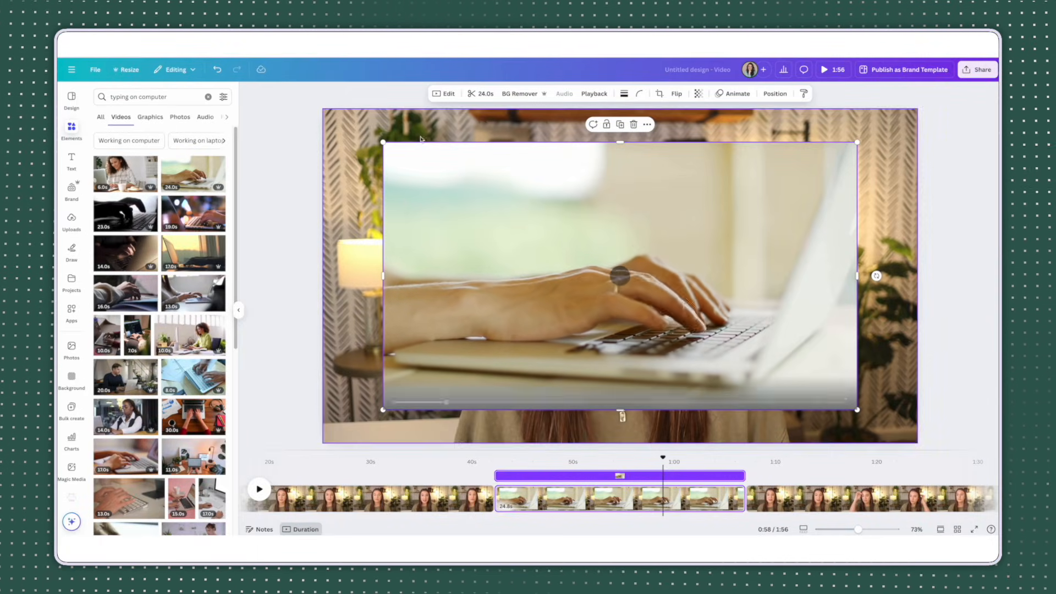
left_click_drag(417, 170, 323, 110)
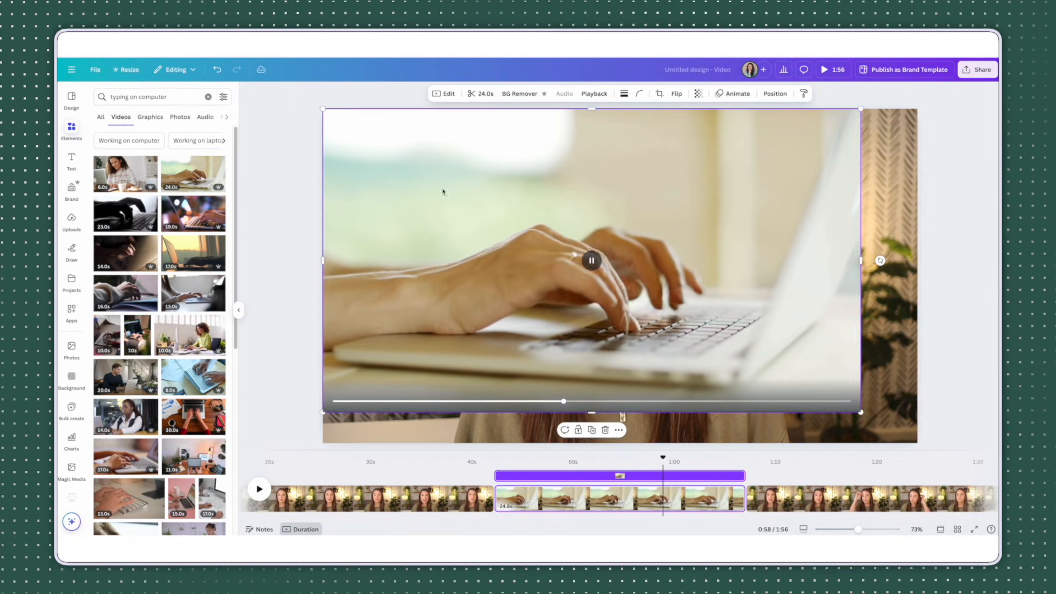
left_click_drag(861, 412, 918, 438)
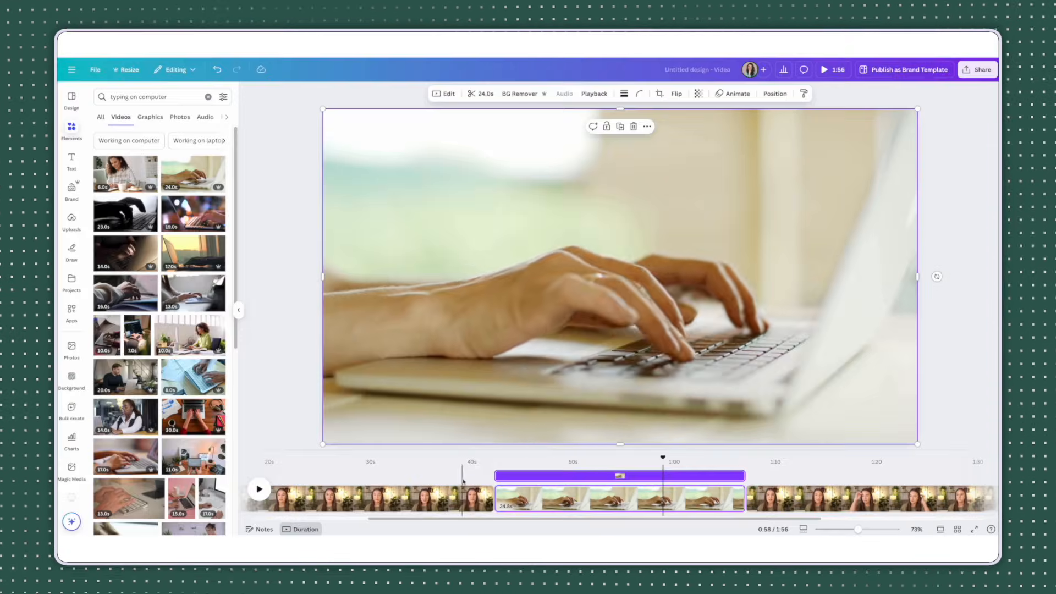
- Play the timeline into the middle section and around its end to check how the stock video covers the talking head
left_click(462, 484)
key("space")
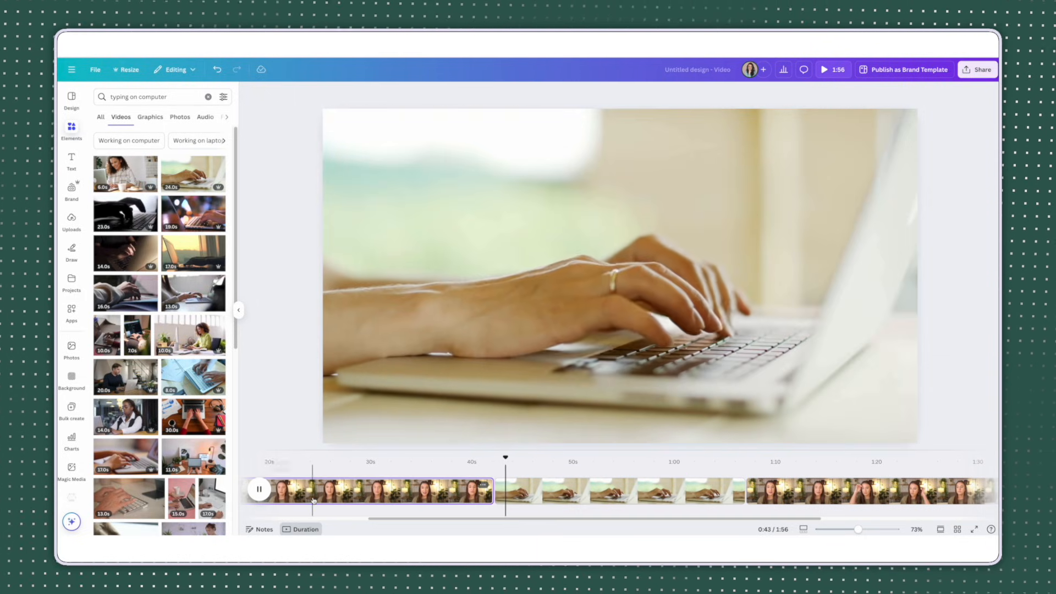
left_click(564, 491)
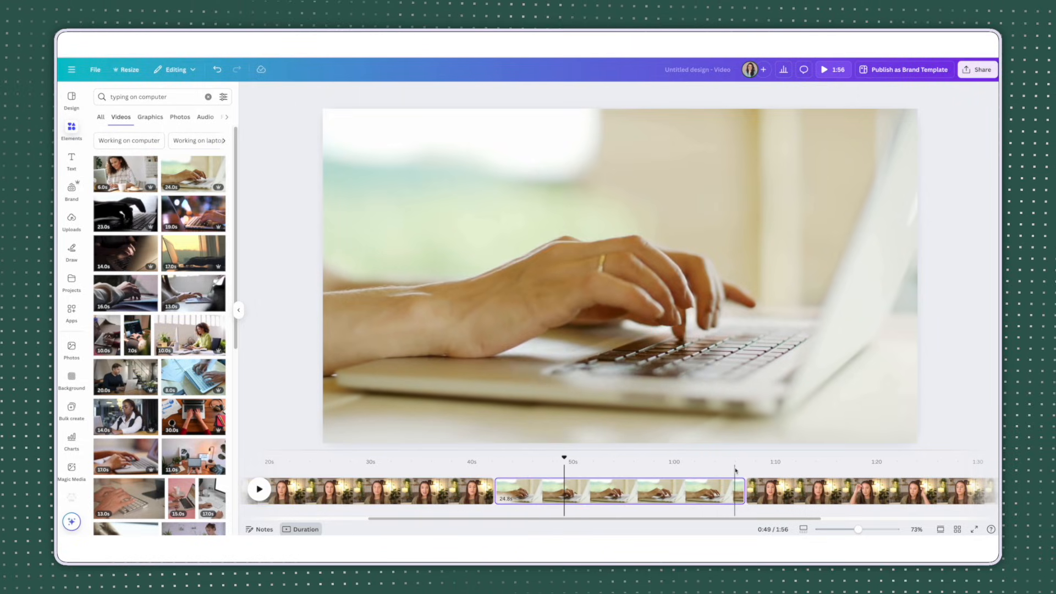
left_click(736, 470)
key("space")
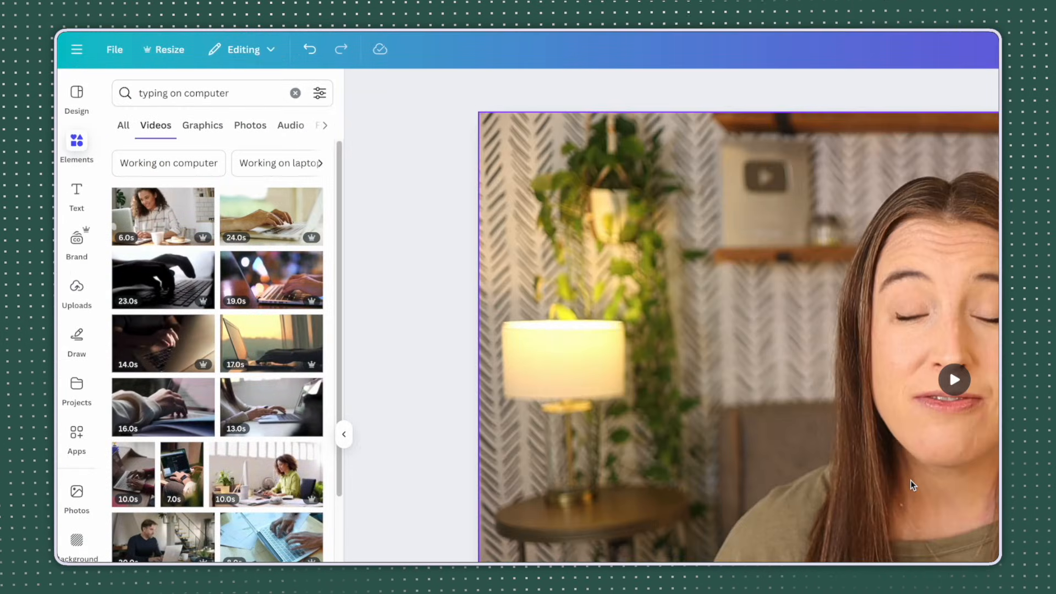
key("space")
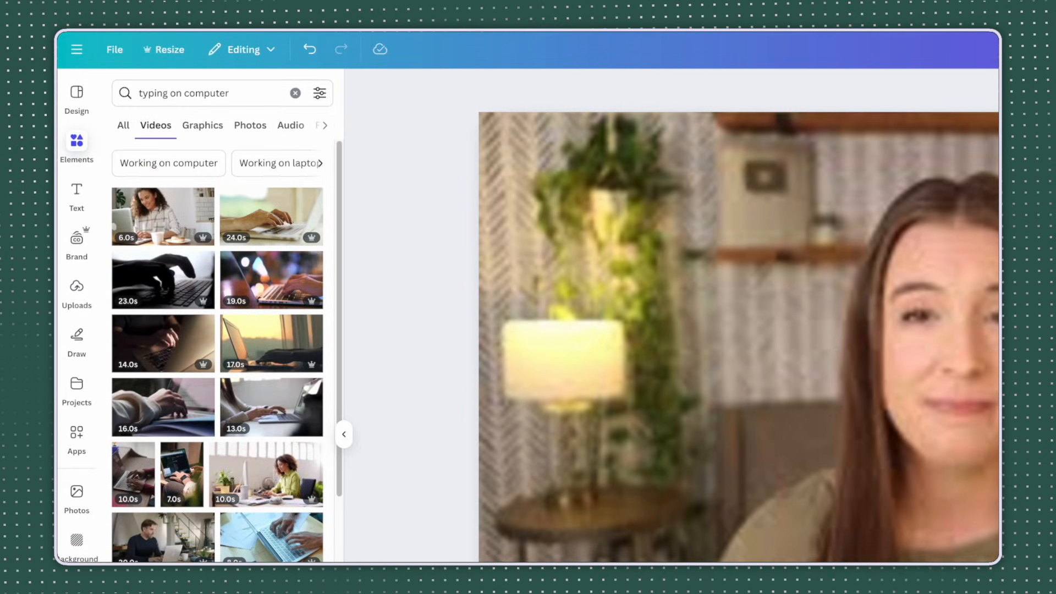
- Add the graphic of two hands on a grey keyboard over the middle section and shrink it beside the speaker's head, above the lamp
left_click(199, 136)
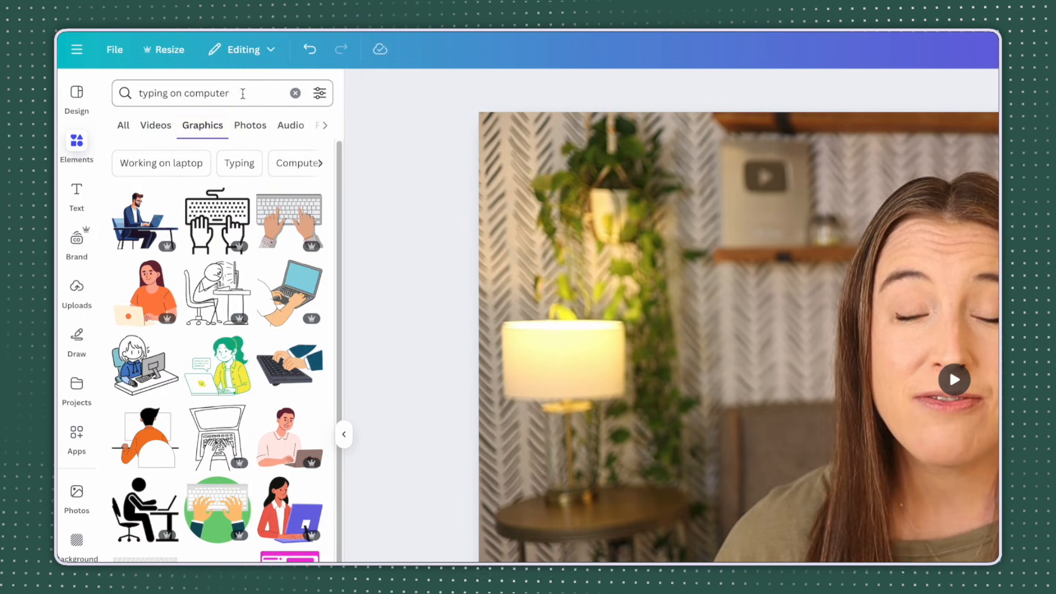
left_click(290, 220)
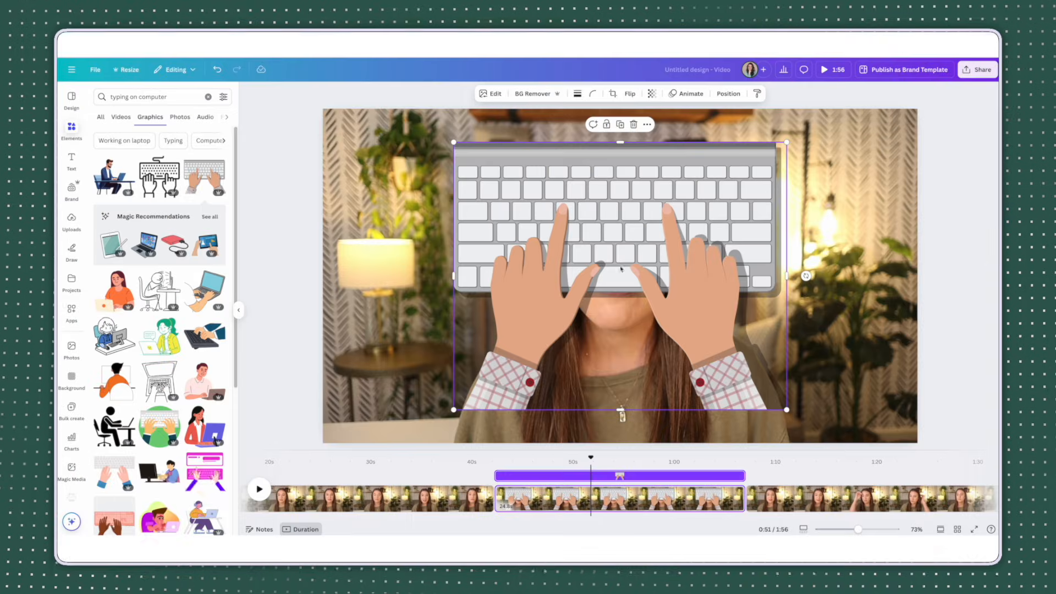
left_click_drag(785, 409, 506, 258)
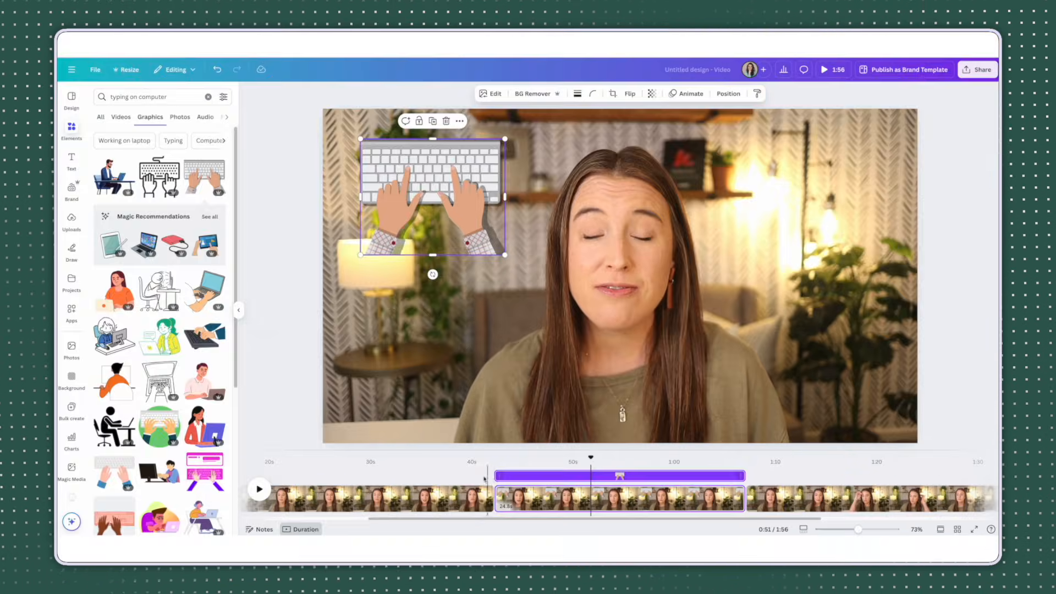
- Play from 0:40 into the middle section to check the keyboard graphic, and check the plan labels on the graphics found
left_click(353, 481)
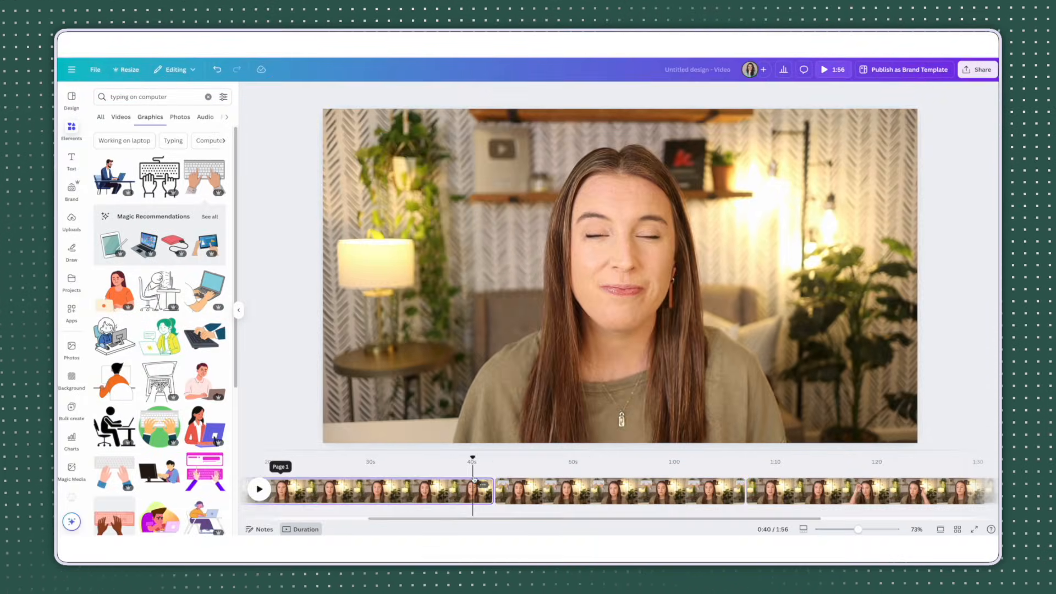
key("space")
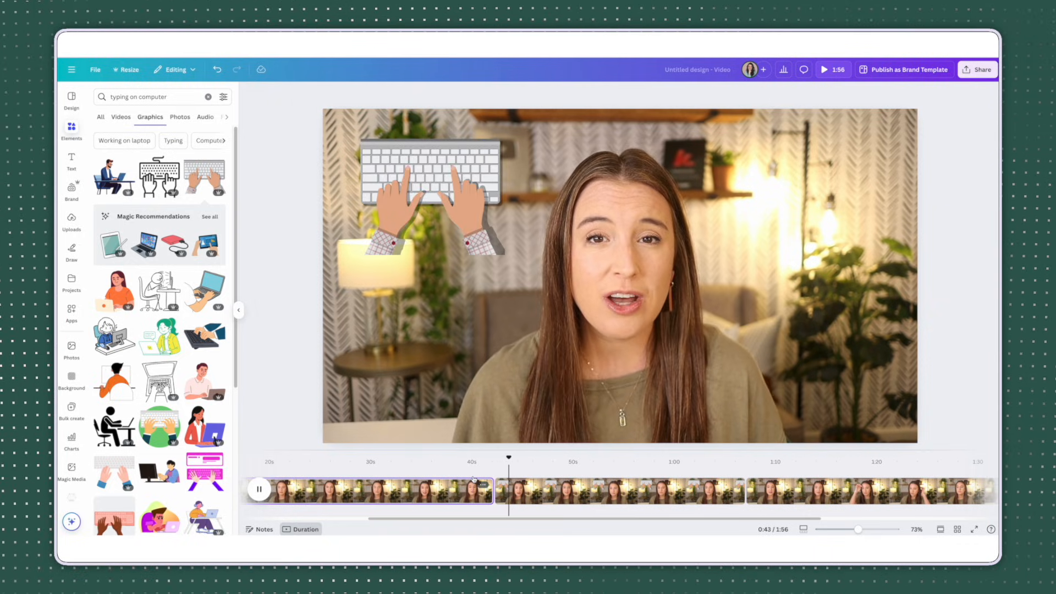
key("space")
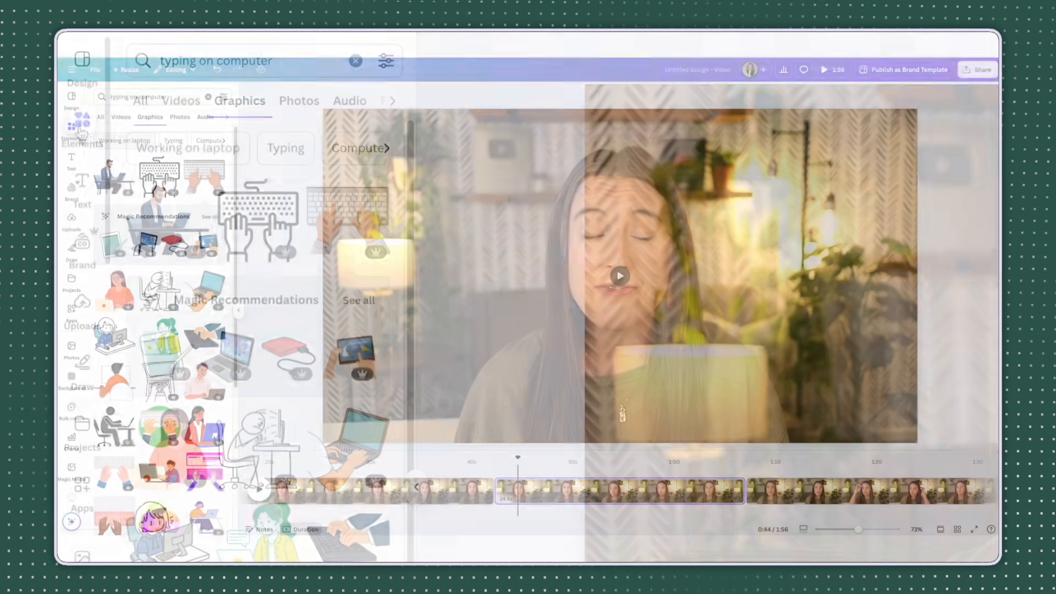
mouse_move(175, 257)
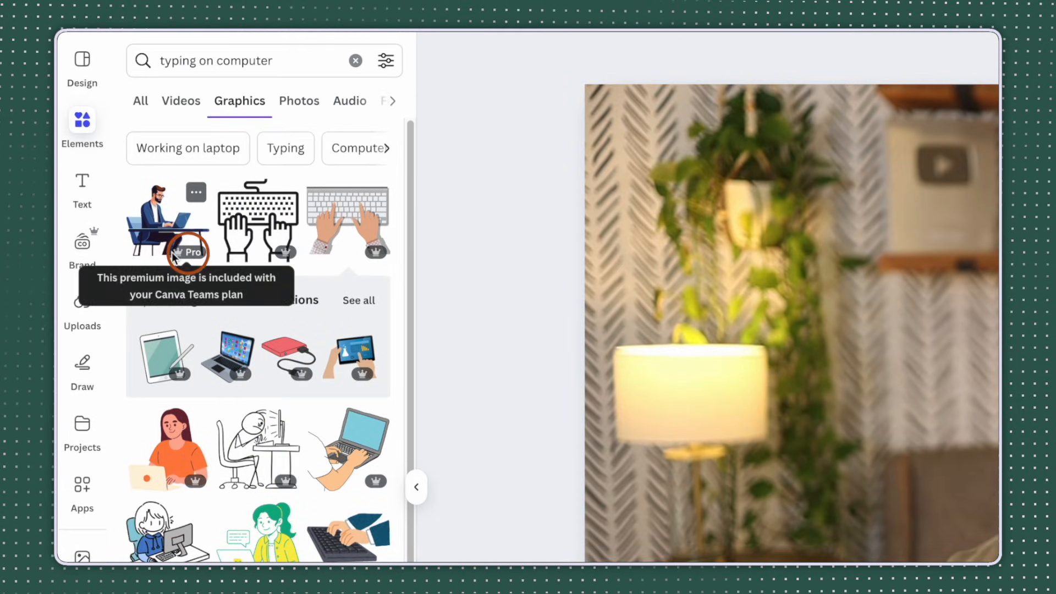
mouse_move(369, 254)
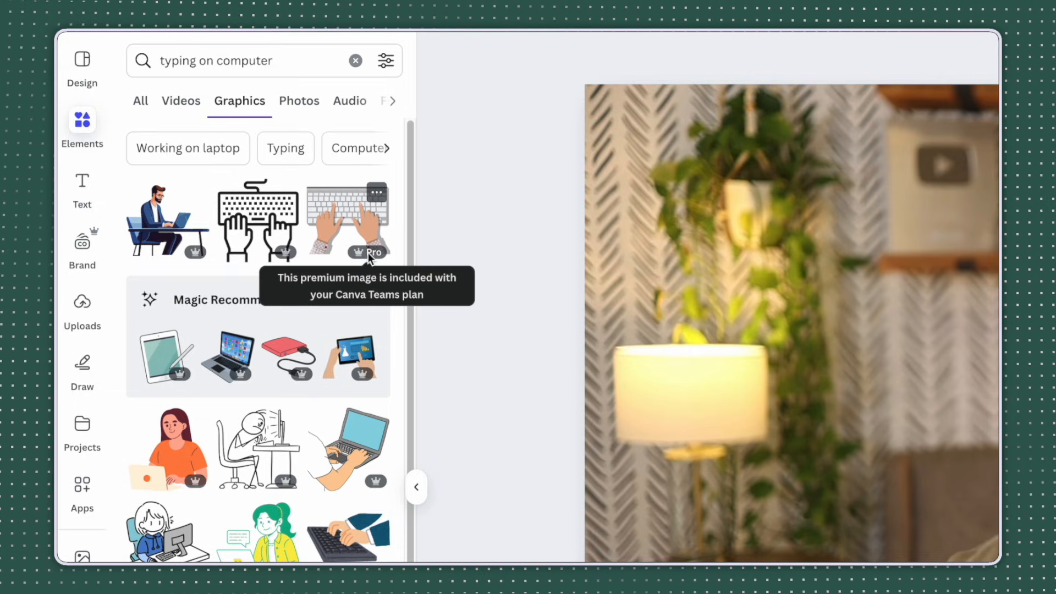
mouse_move(289, 484)
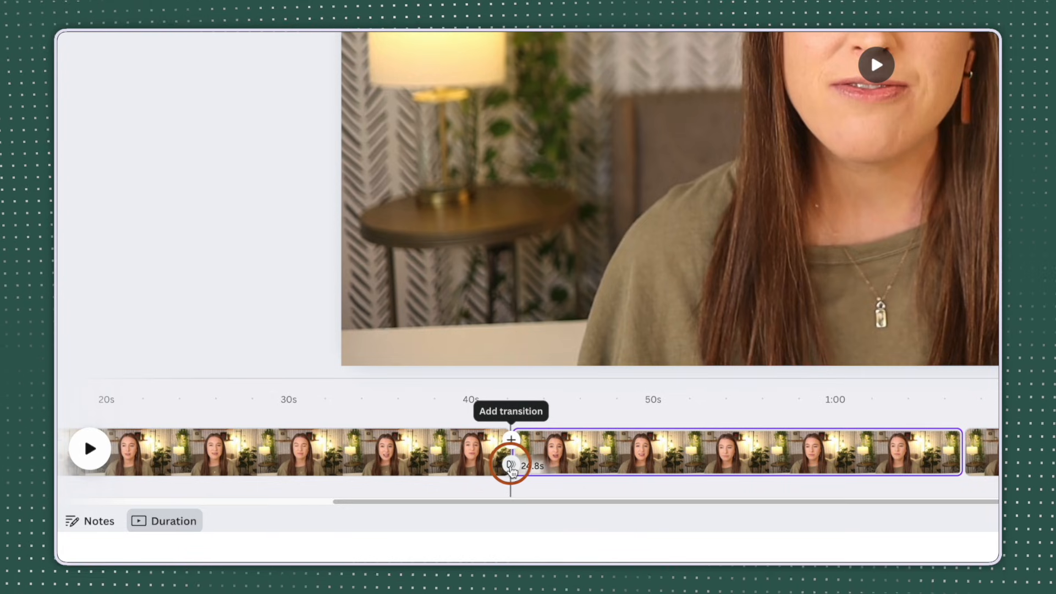
- Add a Slide transition between the first and middle sections and play it from 0:40
left_click(511, 465)
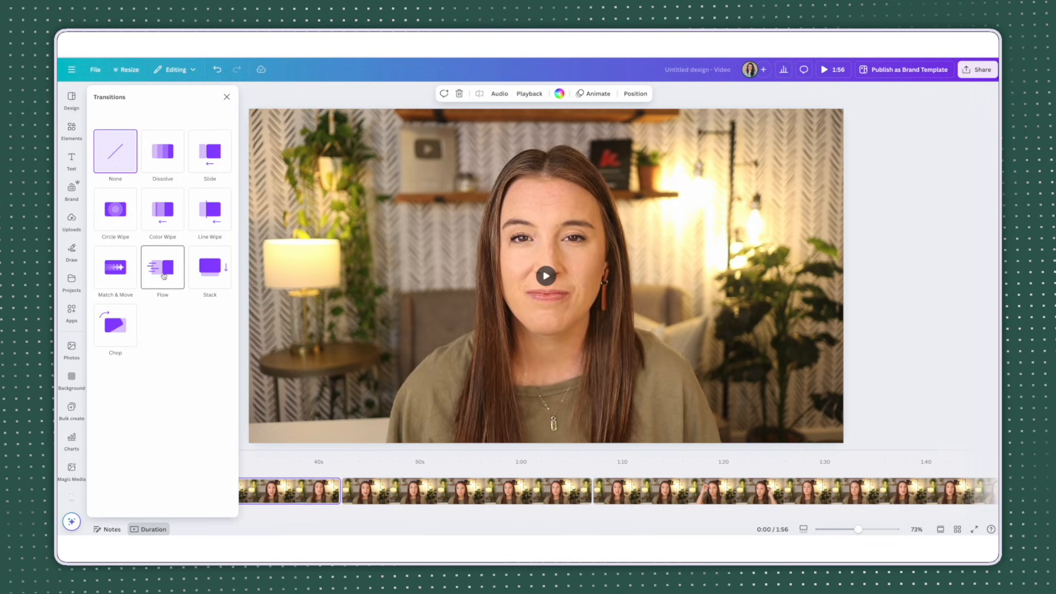
left_click(209, 154)
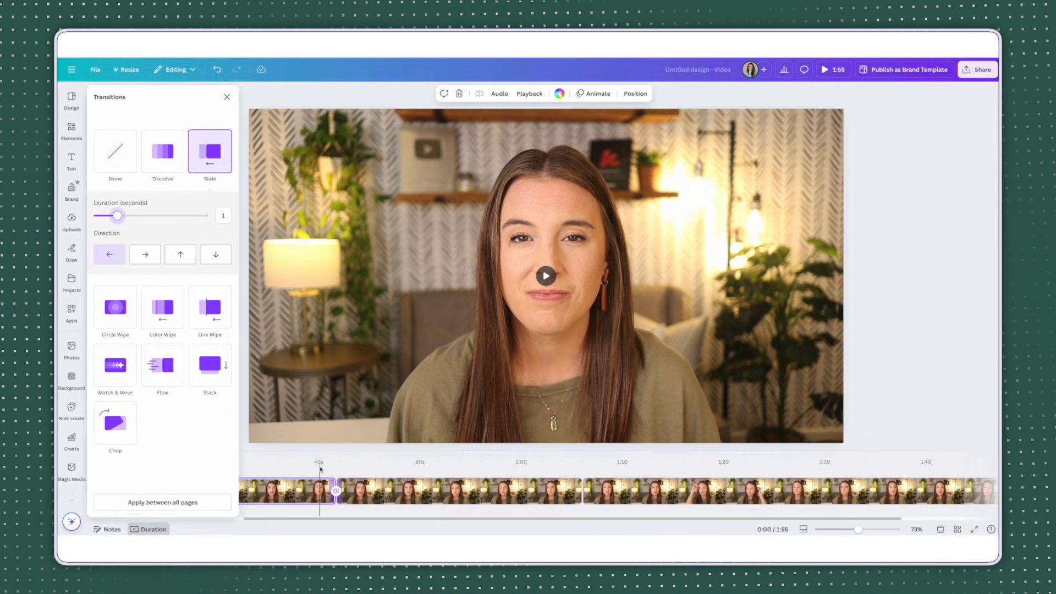
left_click(320, 468)
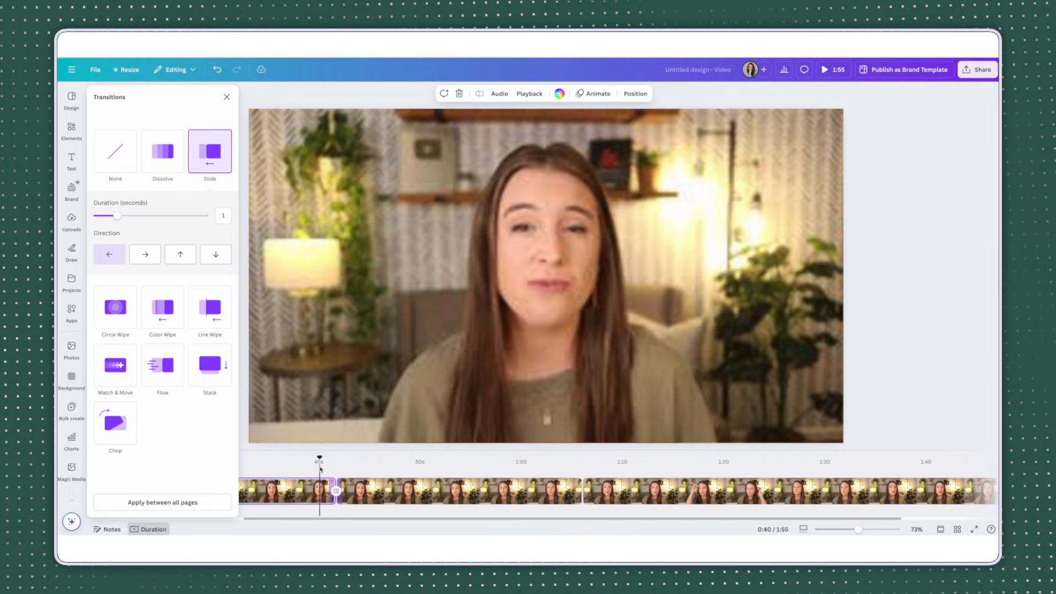
key("space")
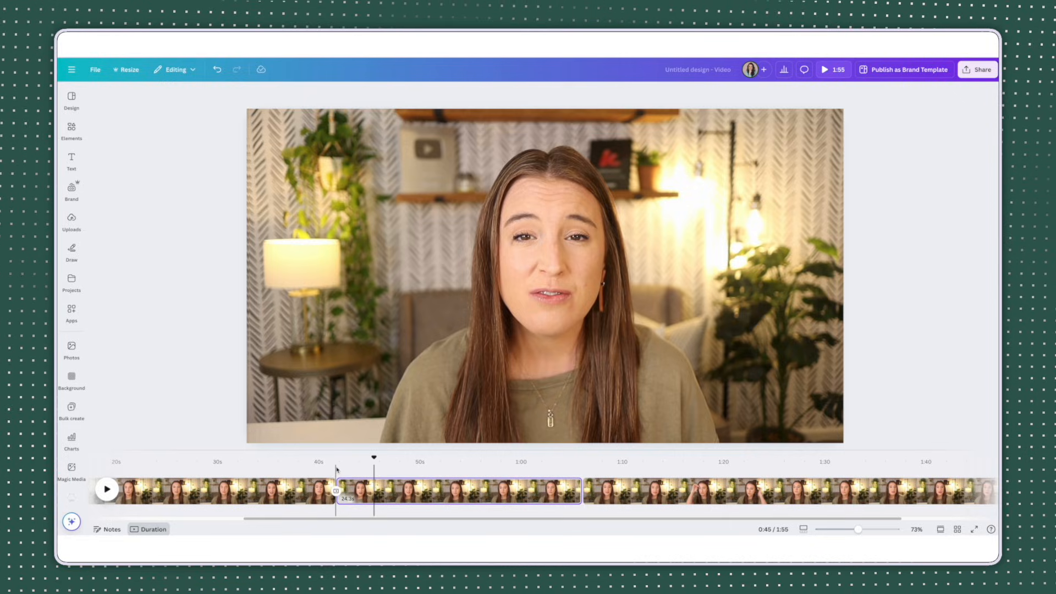
- Crop the third section's video freeform from its lower-left corner, cutting a thin strip off the left side and bottom edge
left_click(572, 468)
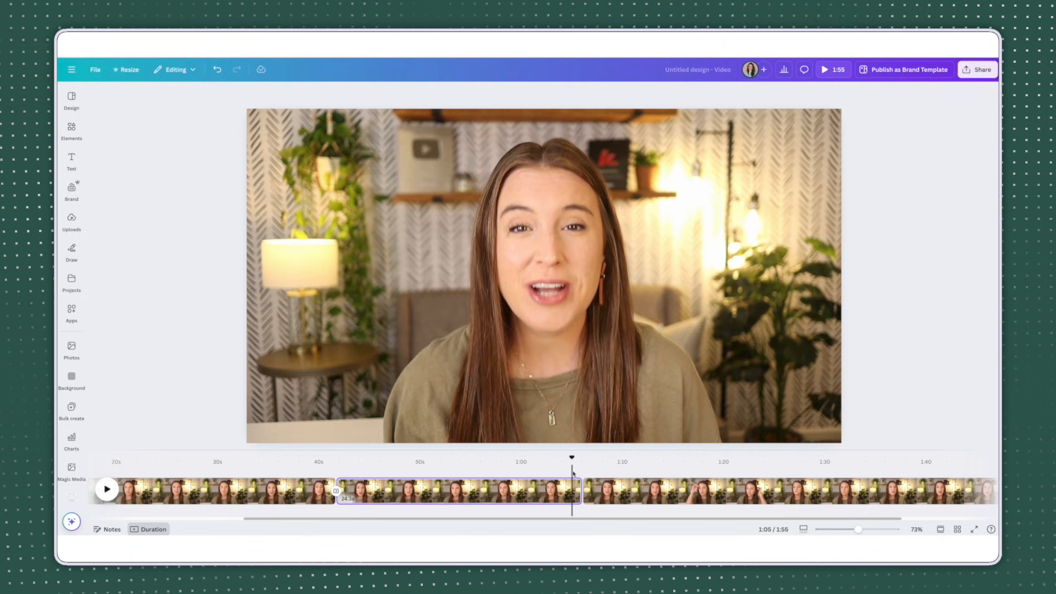
left_click(612, 490)
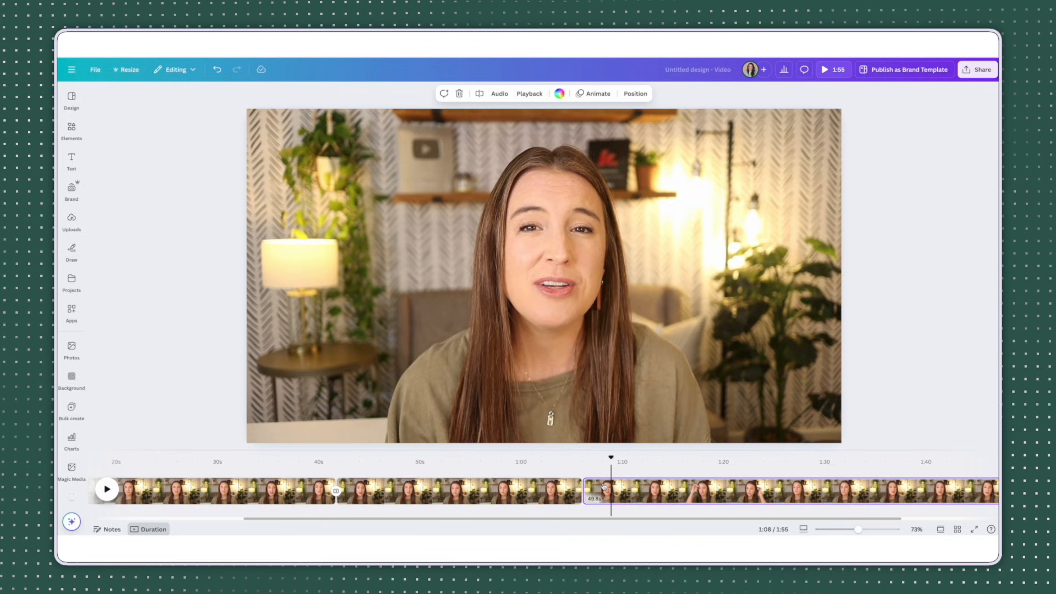
left_click(630, 373)
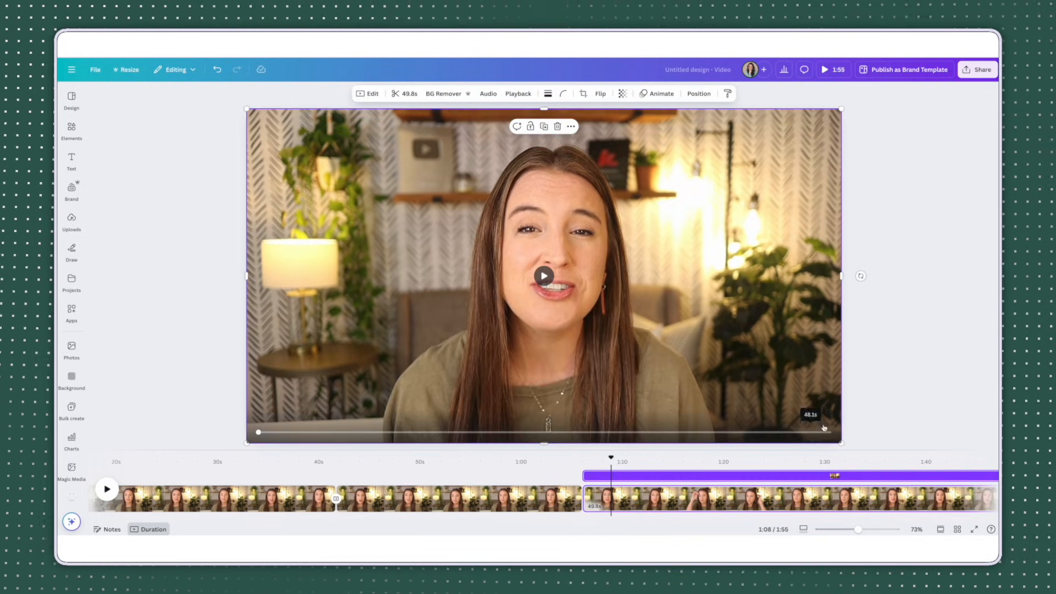
double_click(763, 334)
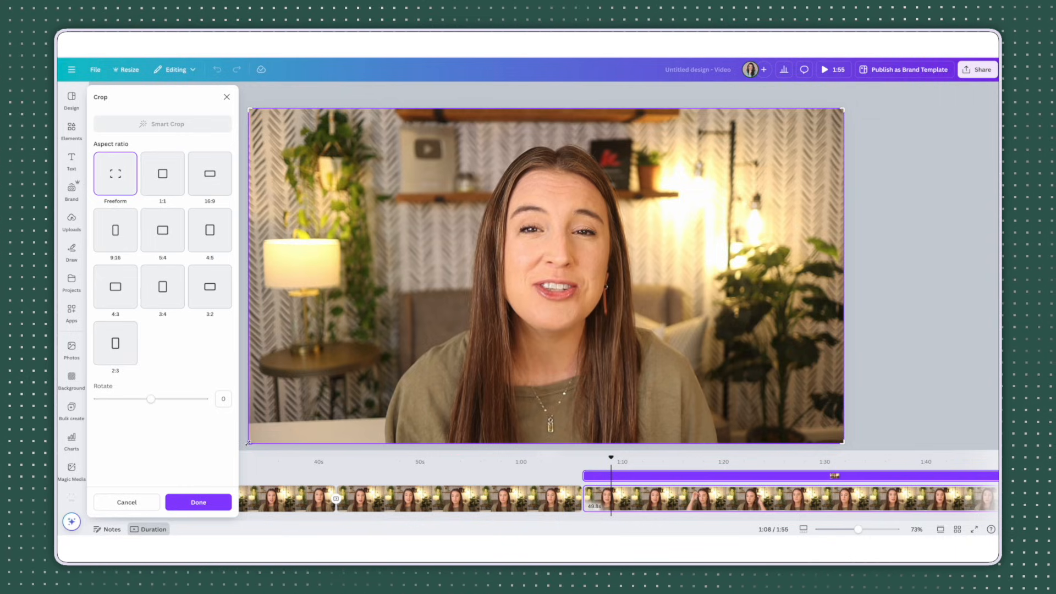
left_click_drag(248, 443, 264, 425)
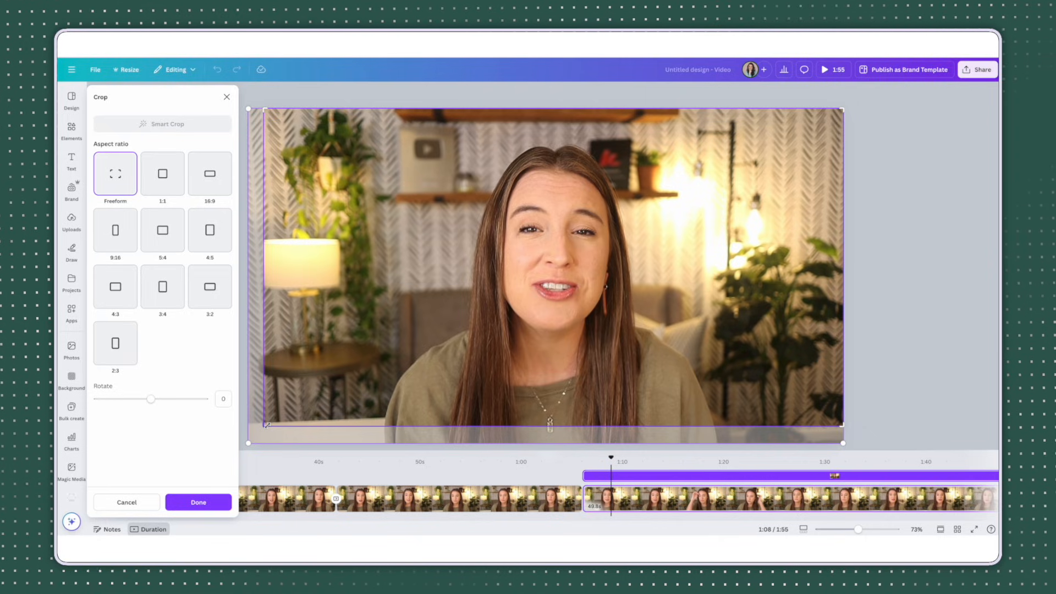
key("Return")
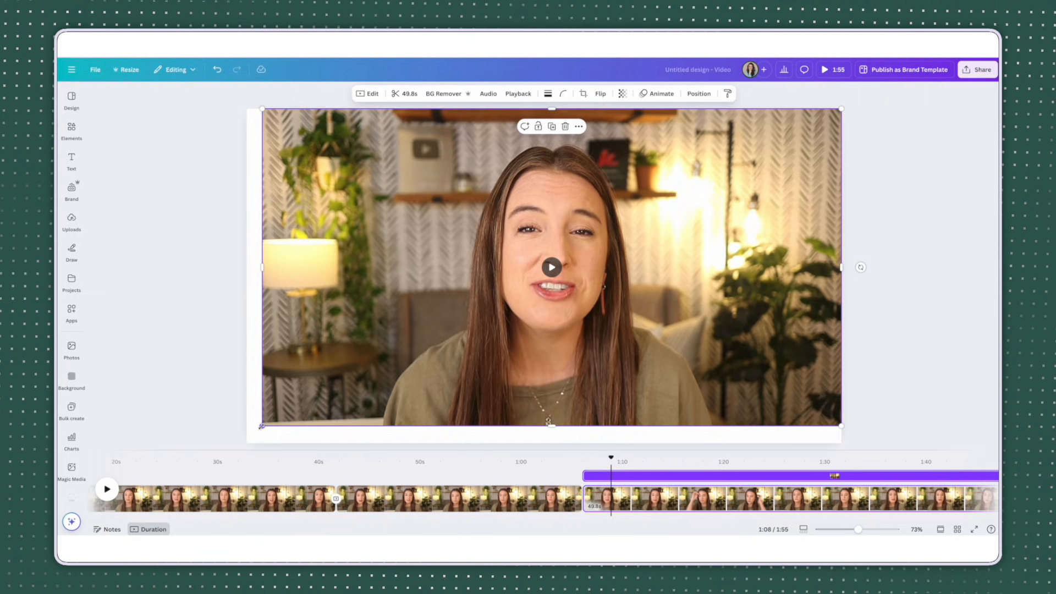
- Enlarge and reposition the cropped video to cover the whole page, and play across the cut from about 1:04 to check the zoom
left_click_drag(262, 425, 231, 443)
left_click_drag(290, 398, 302, 397)
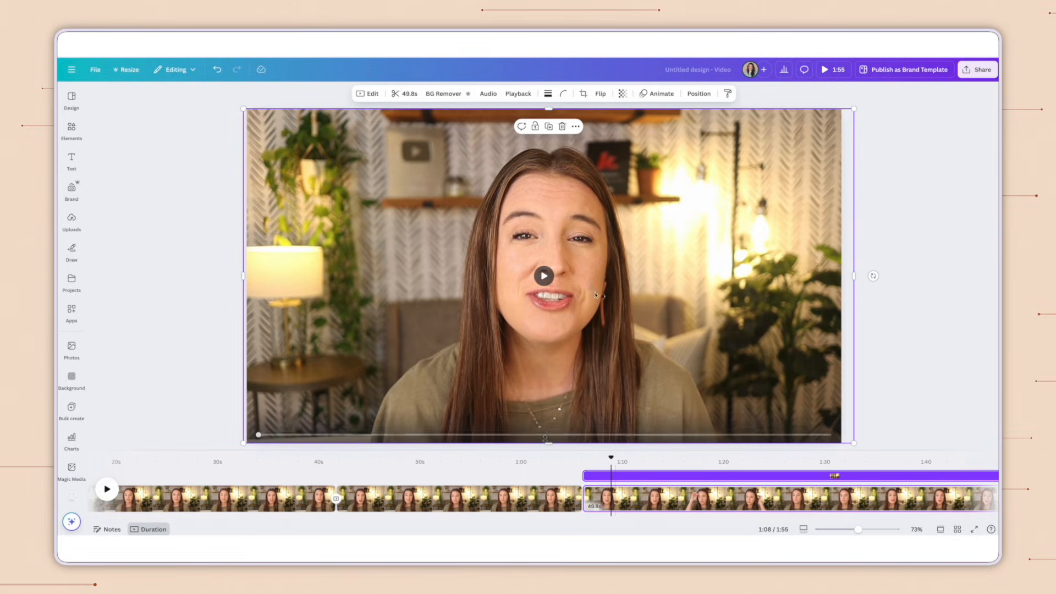
left_click(563, 484)
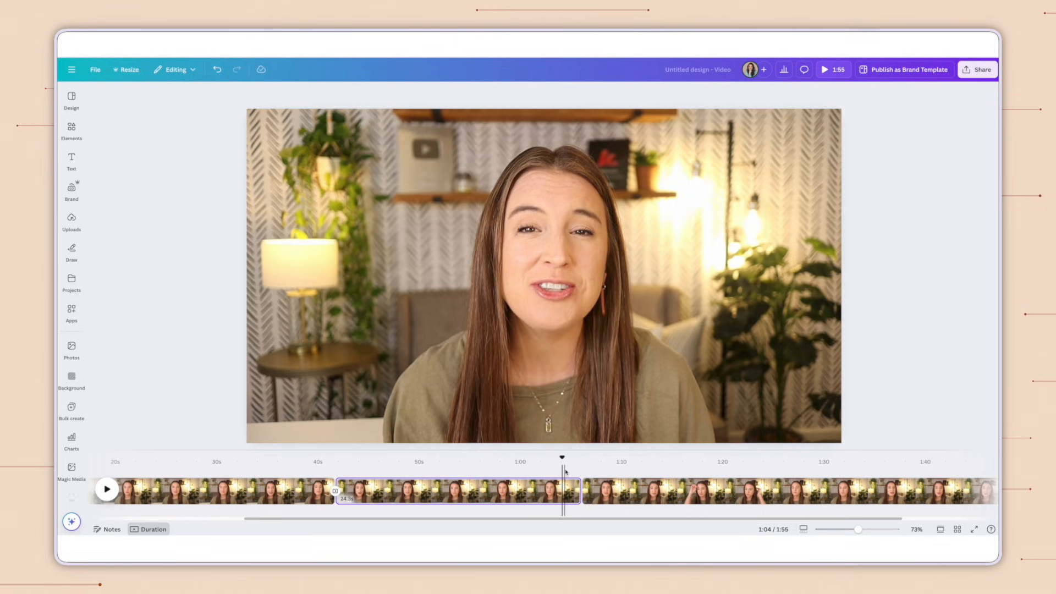
left_click(566, 471)
key("space")
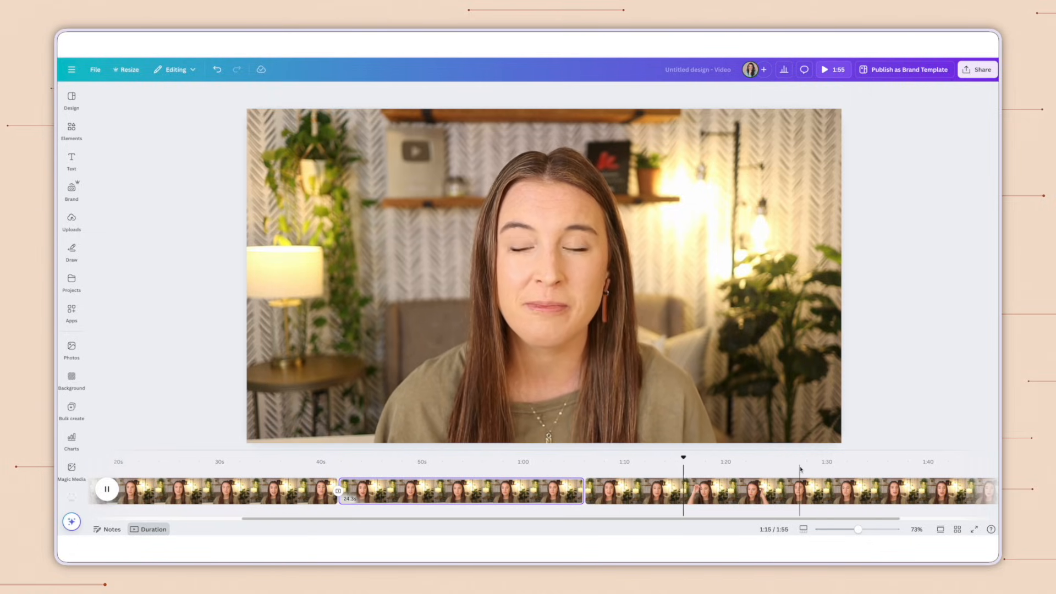
- Pause at 1:16, add the "Let's connect" font combination, shrink it to about half size and place it in the empty area beside the head
key("space")
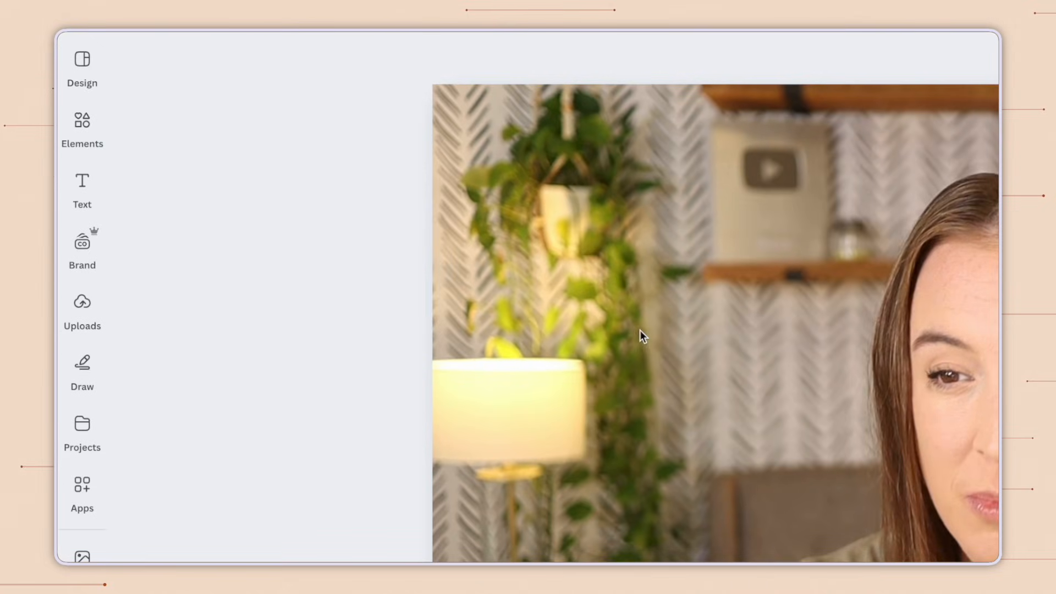
left_click(82, 184)
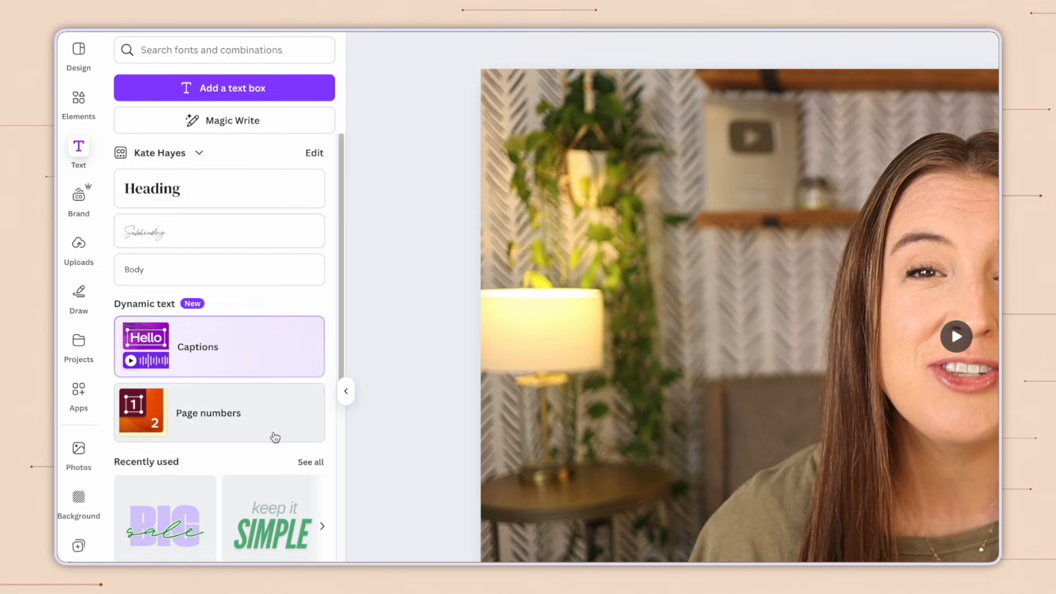
scroll(275, 437, "down", 3)
scroll(275, 437, "down", 3)
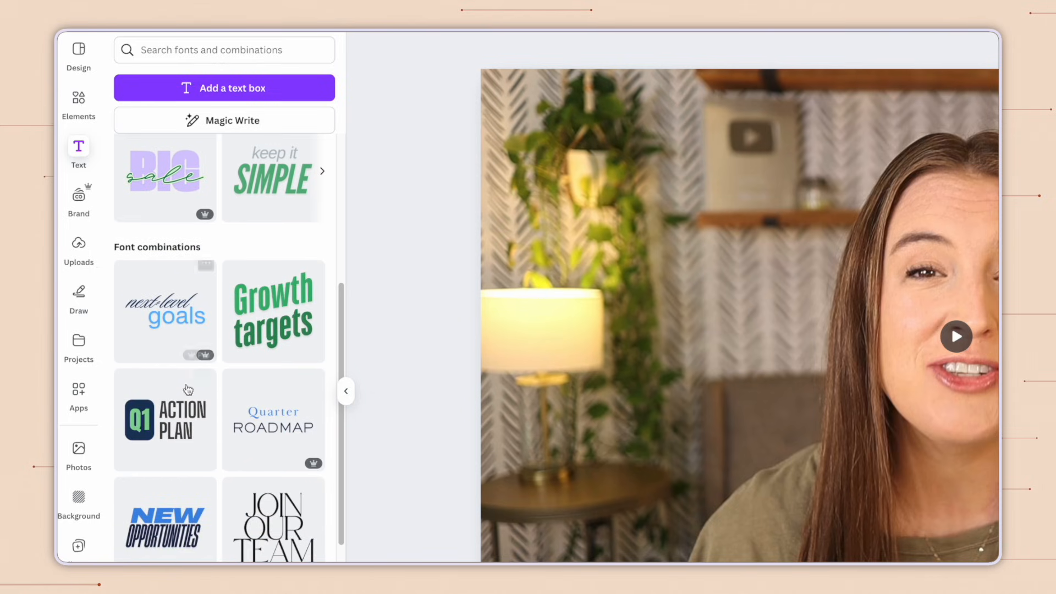
scroll(287, 391, "down", 3)
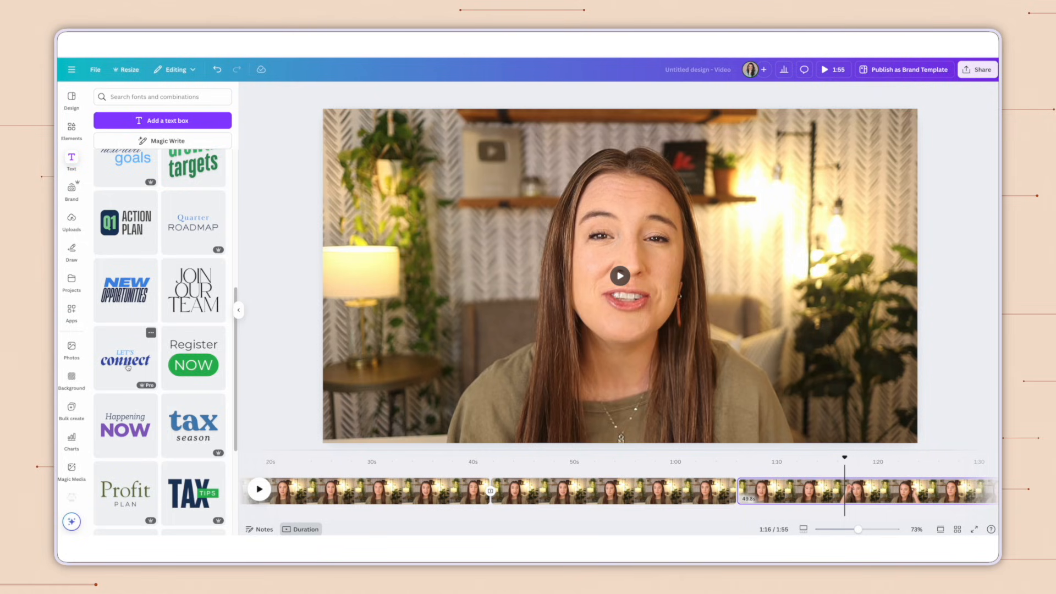
left_click(126, 361)
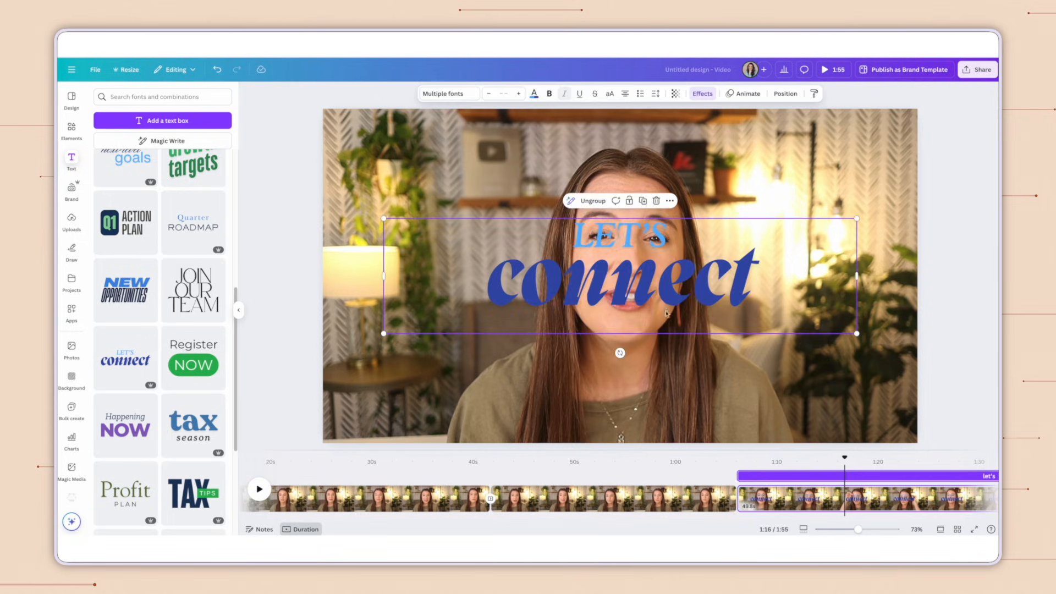
left_click_drag(856, 334, 616, 282)
left_click_drag(550, 263, 496, 207)
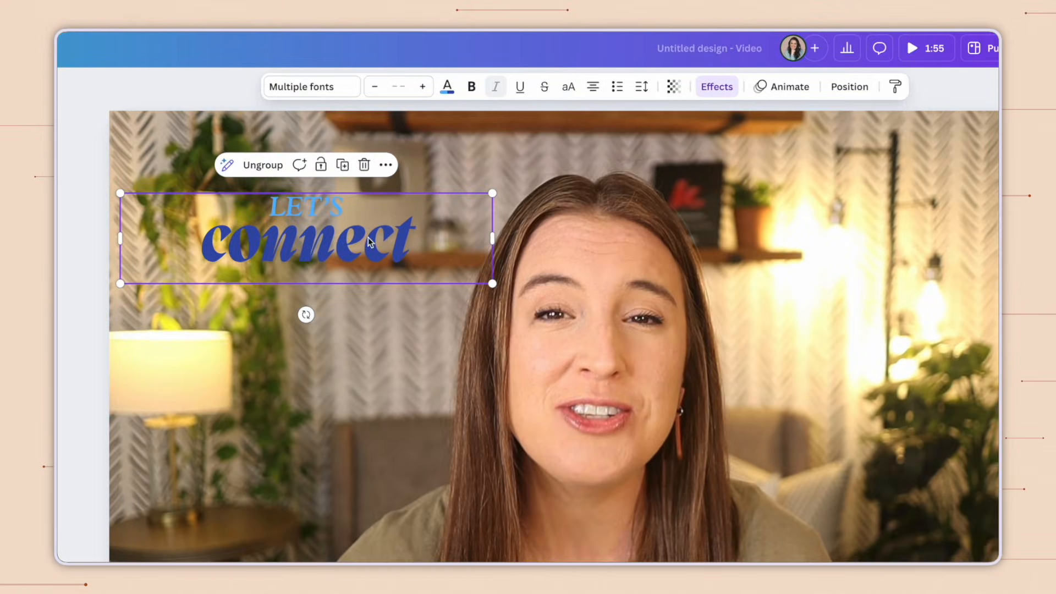
- Try dark green from the brand palette on the text group, and recolor it light beige from the same palette
left_click(447, 87)
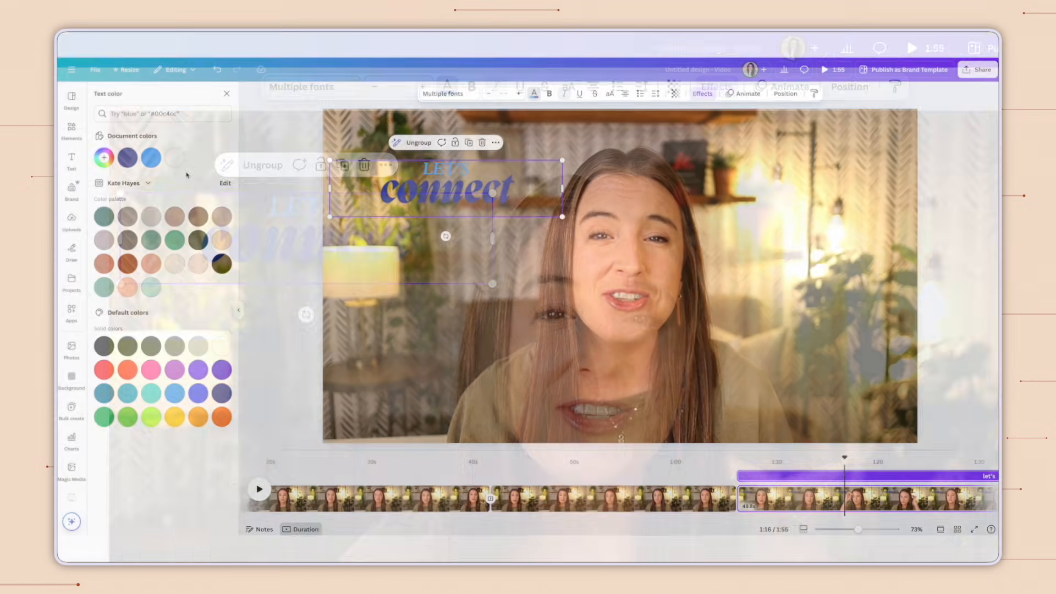
left_click(198, 240)
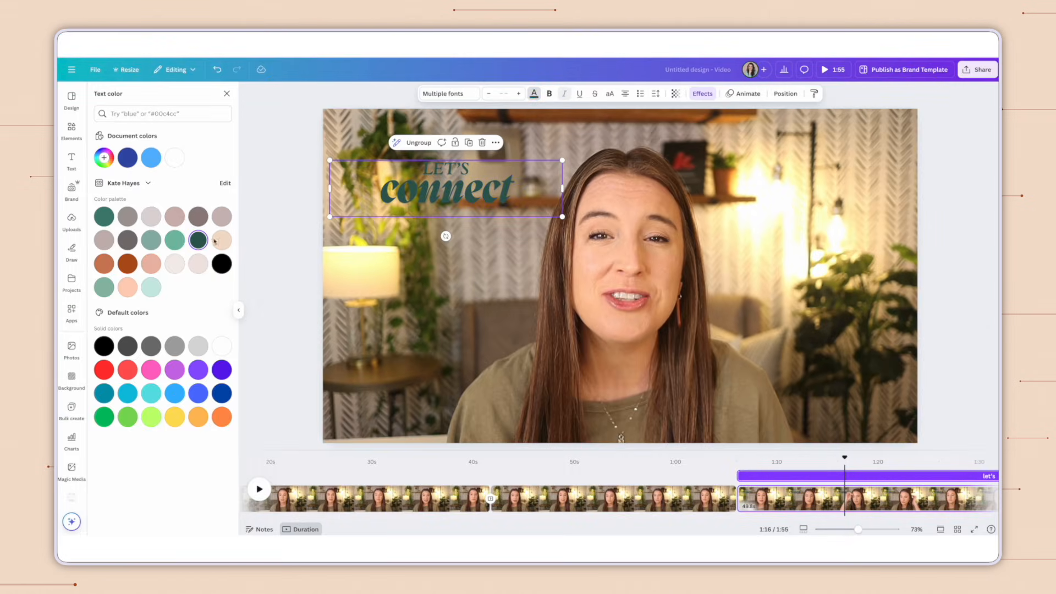
left_click(222, 241)
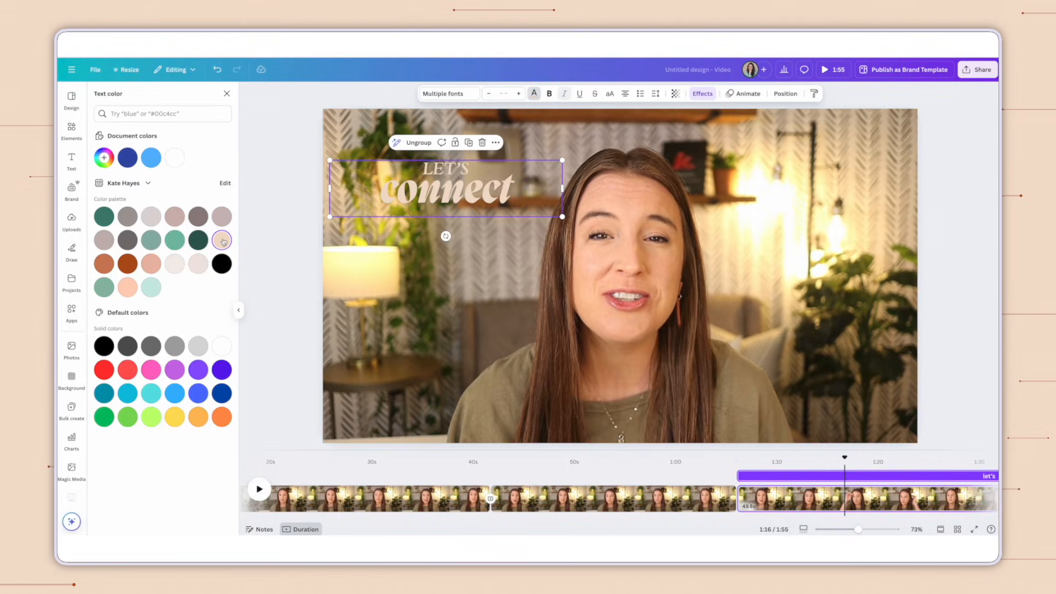
- Replace the wording of the text group with "PARTY" on the upper line and "Time" on the lower line
left_click(452, 178)
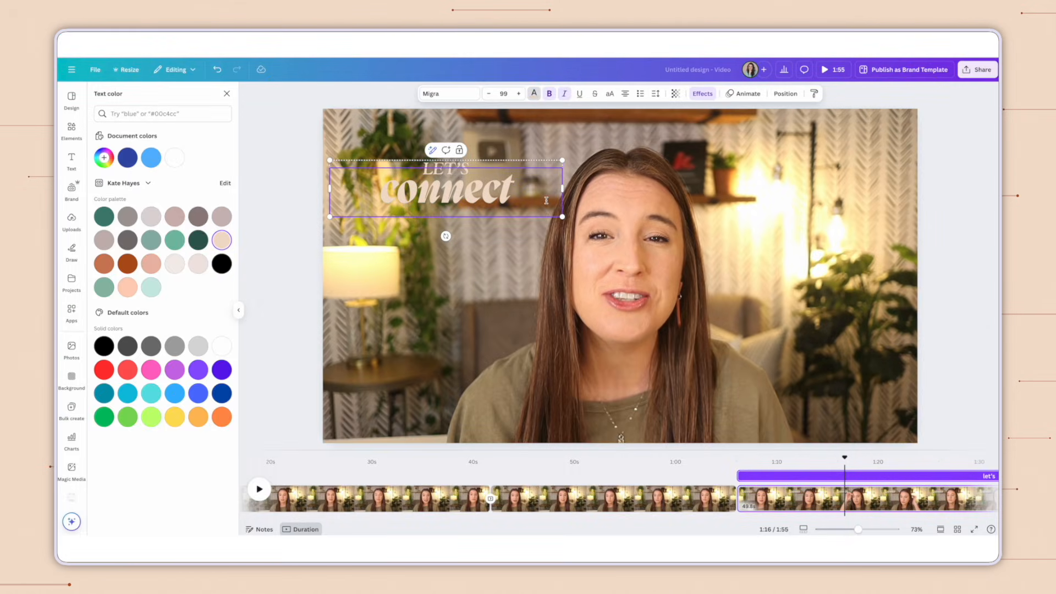
key("BackSpace")
key("BackSpace")
key("BackSpace")
key("BackSpace")
key("BackSpace")
key("BackSpace")
key("BackSpace")
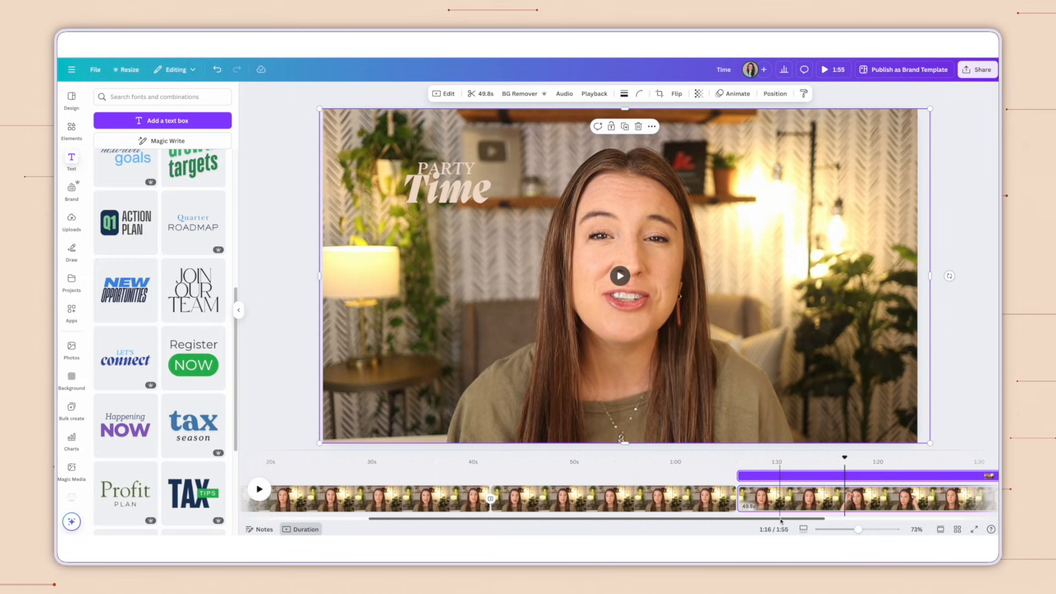
- Play across the start of the third section up to 1:09 to check the PARTY Time text
scroll(818, 484, "right", 5)
scroll(730, 483, "right", 1)
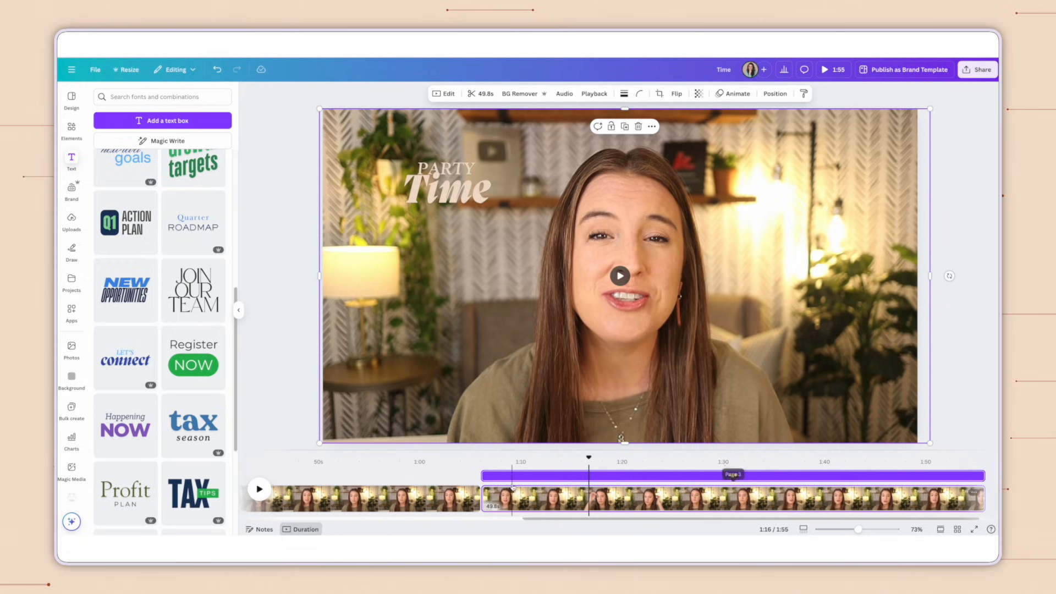
scroll(536, 484, "right", 1)
left_click(454, 478)
key("space")
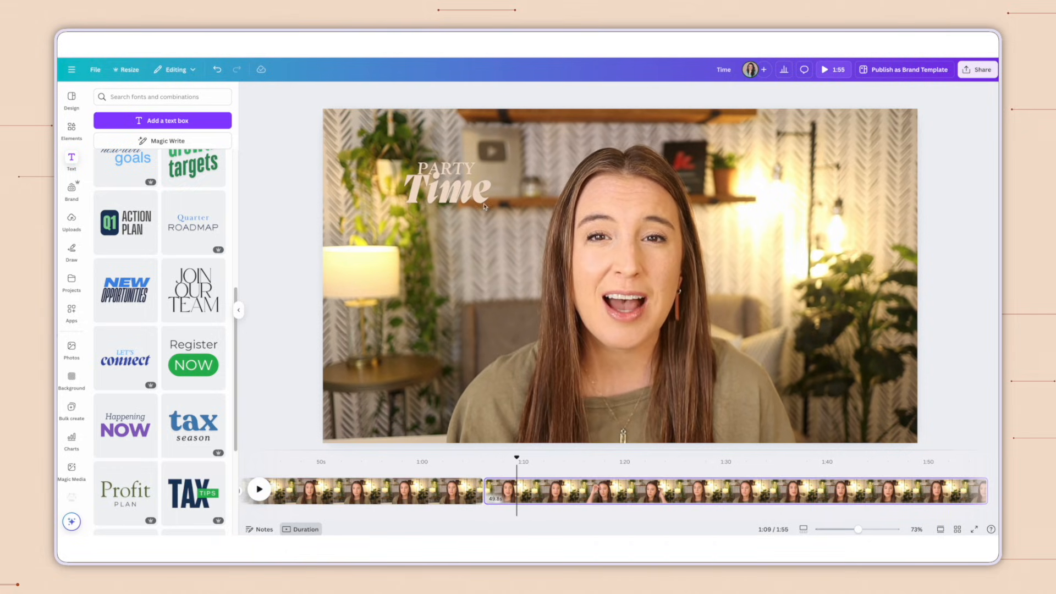
- Shorten the PARTY Time text's timing to about 12 seconds and shift it about 10 seconds further along the third section
left_click(471, 190)
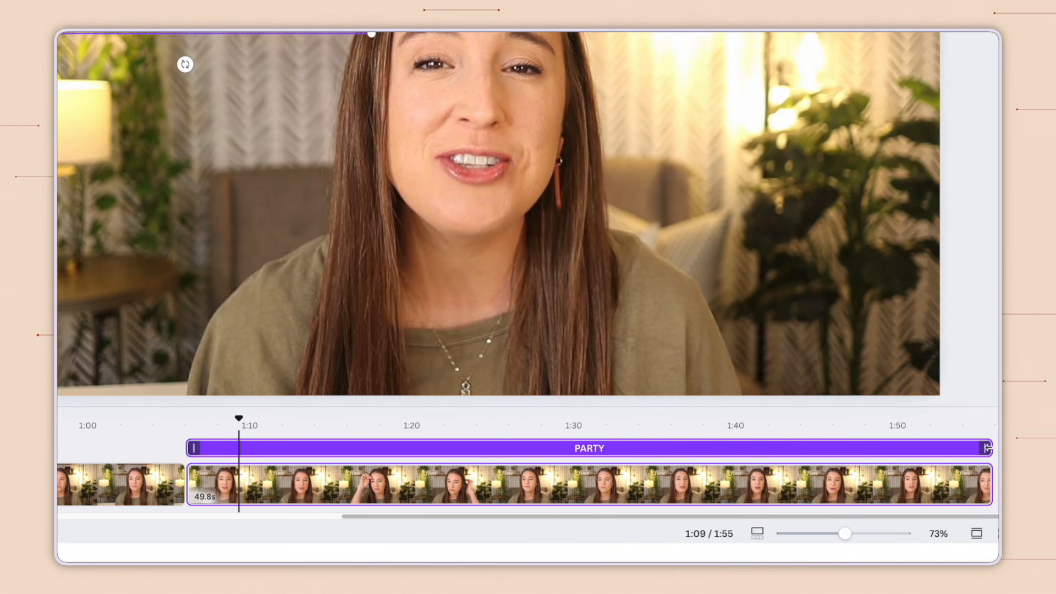
left_click_drag(990, 448, 378, 445)
left_click_drag(289, 448, 450, 449)
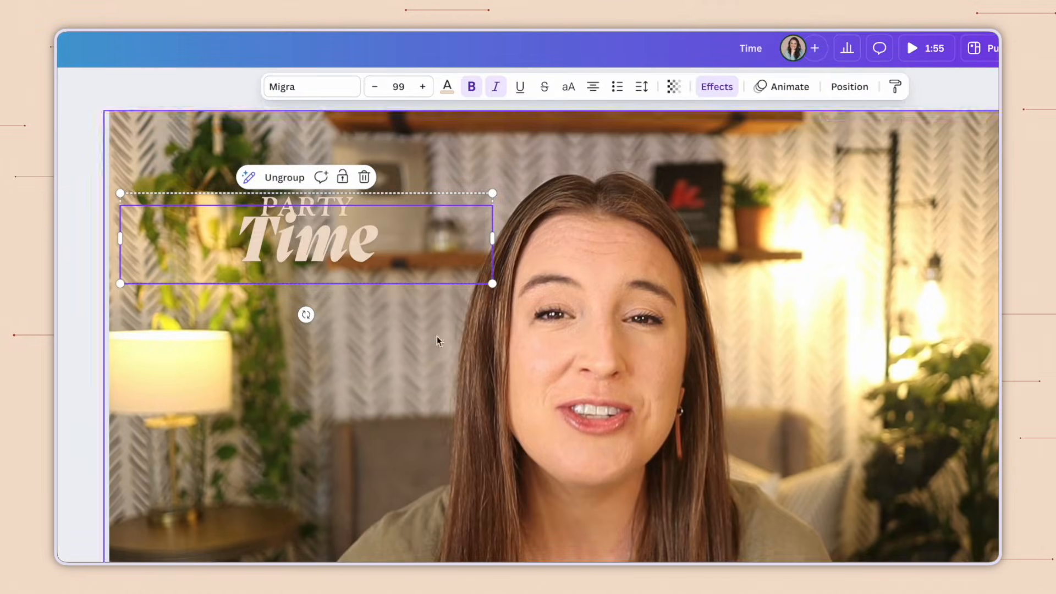
- Apply the Burst animation to the PARTY Time text and raise its intensity slightly
left_click(792, 88)
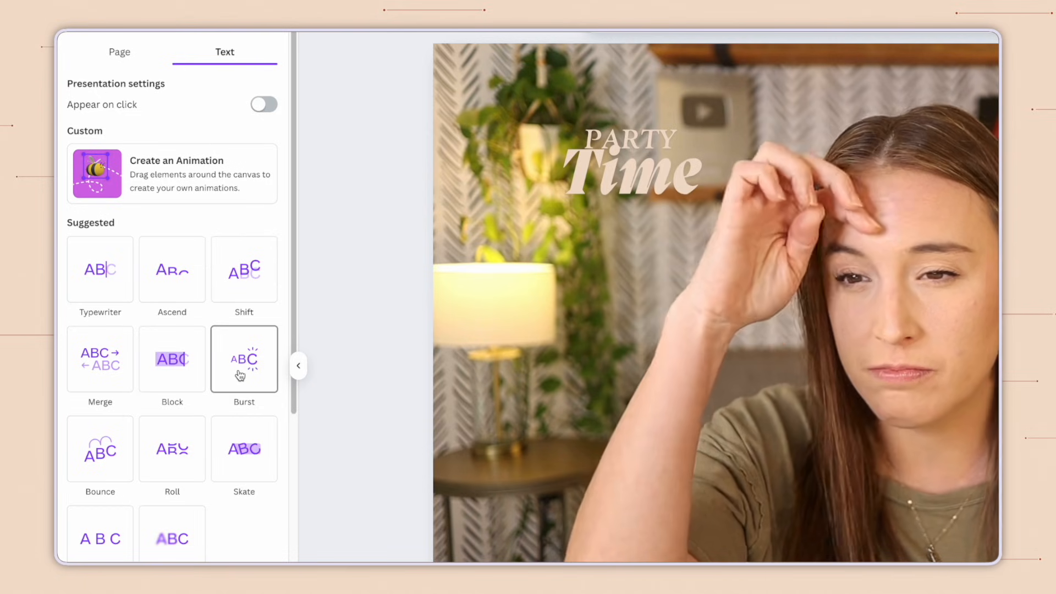
scroll(238, 348, "down", 1)
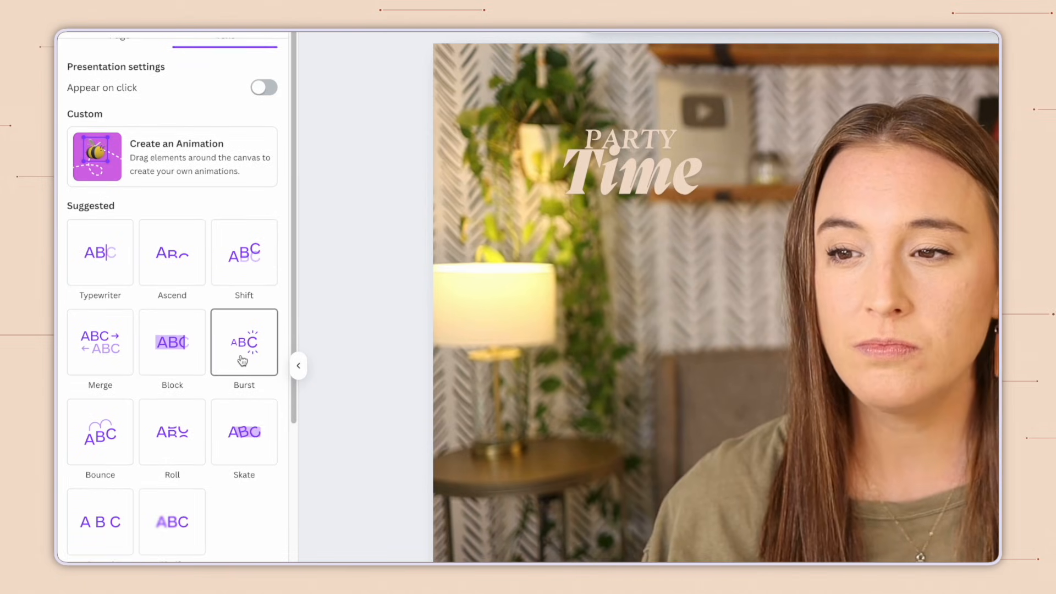
left_click(240, 346)
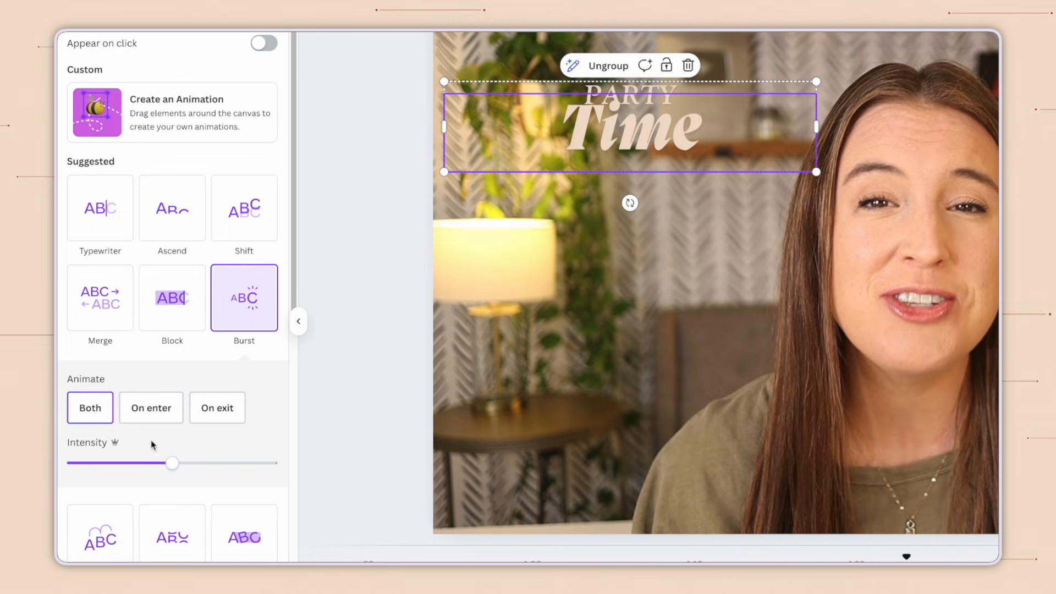
mouse_move(174, 465)
left_mouse_down()
mouse_move(262, 465)
mouse_move(201, 463)
left_mouse_up()
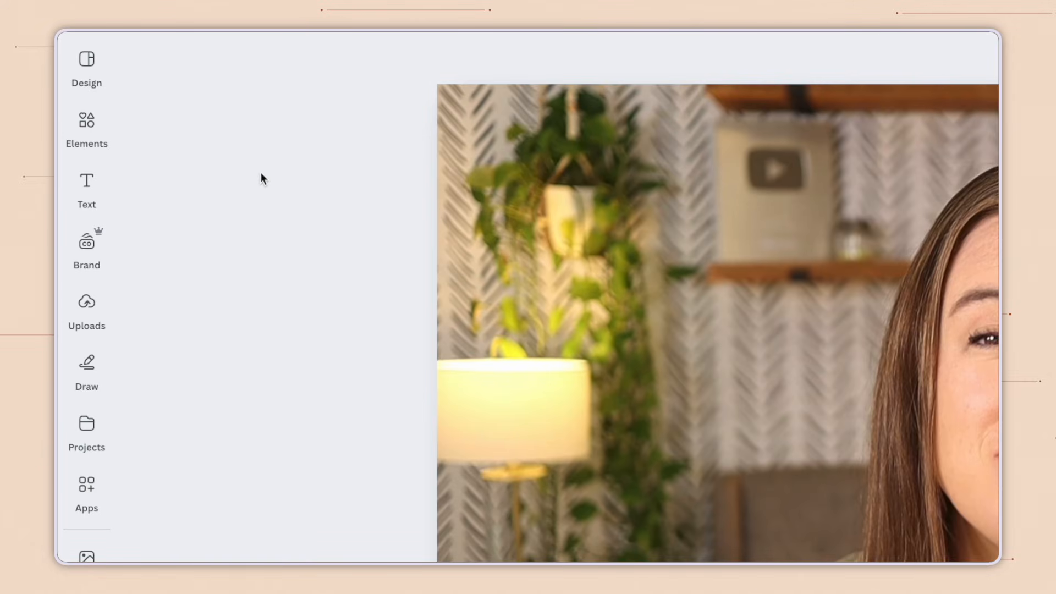
- Replace the old elements search with Music, browse the audio results and add "Theme from Crossroads" to the timeline at 1:25
left_click(87, 124)
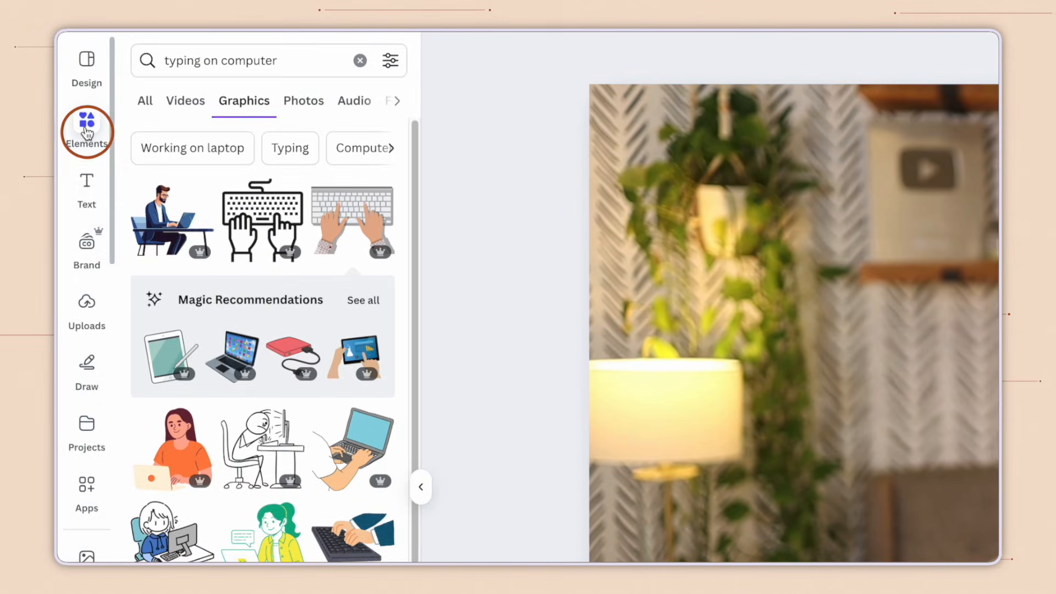
left_click(360, 60)
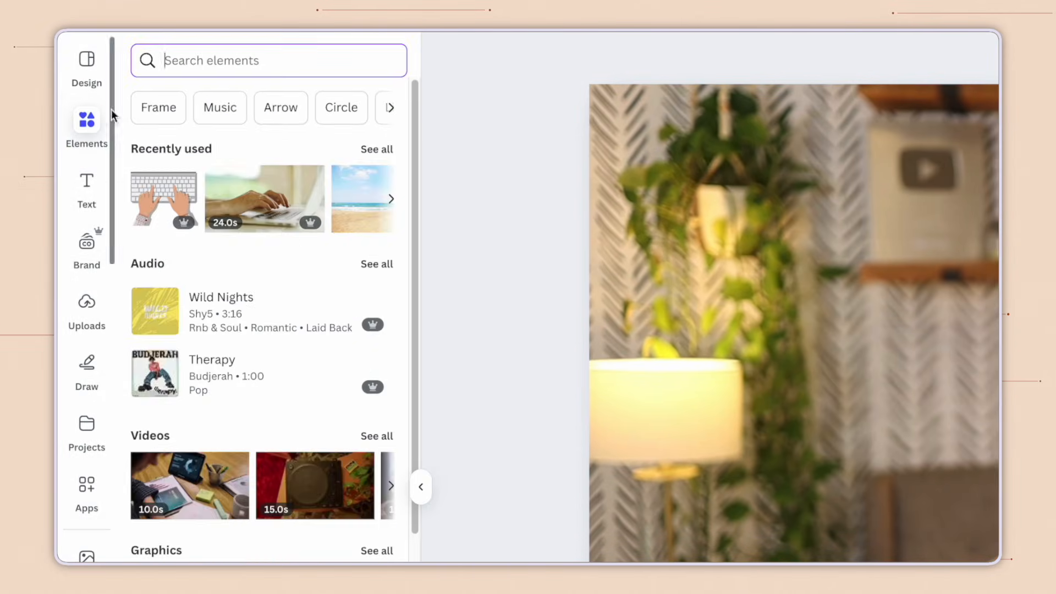
left_click(235, 118)
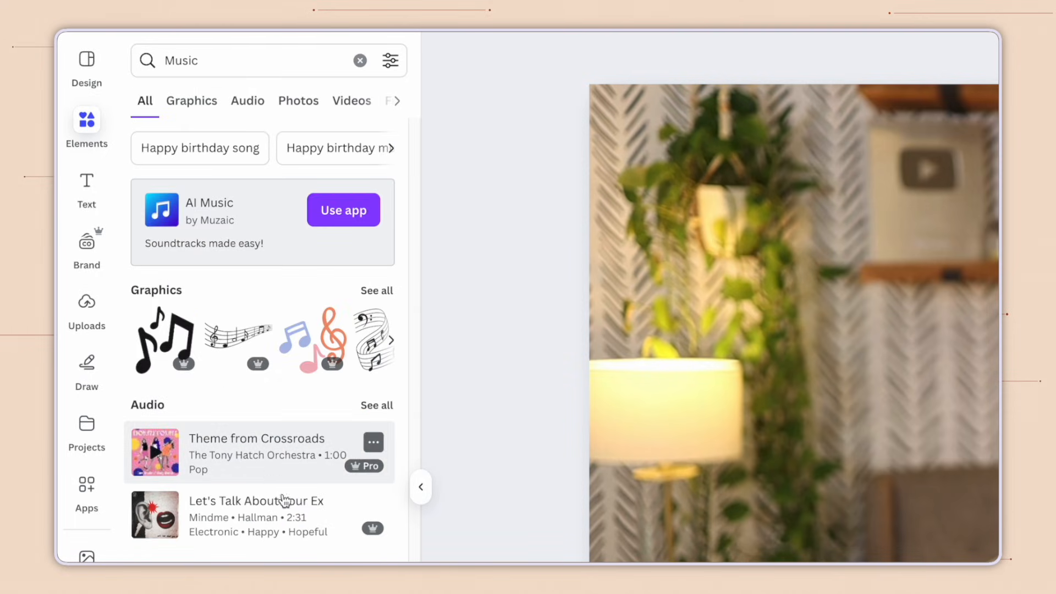
left_click(363, 405)
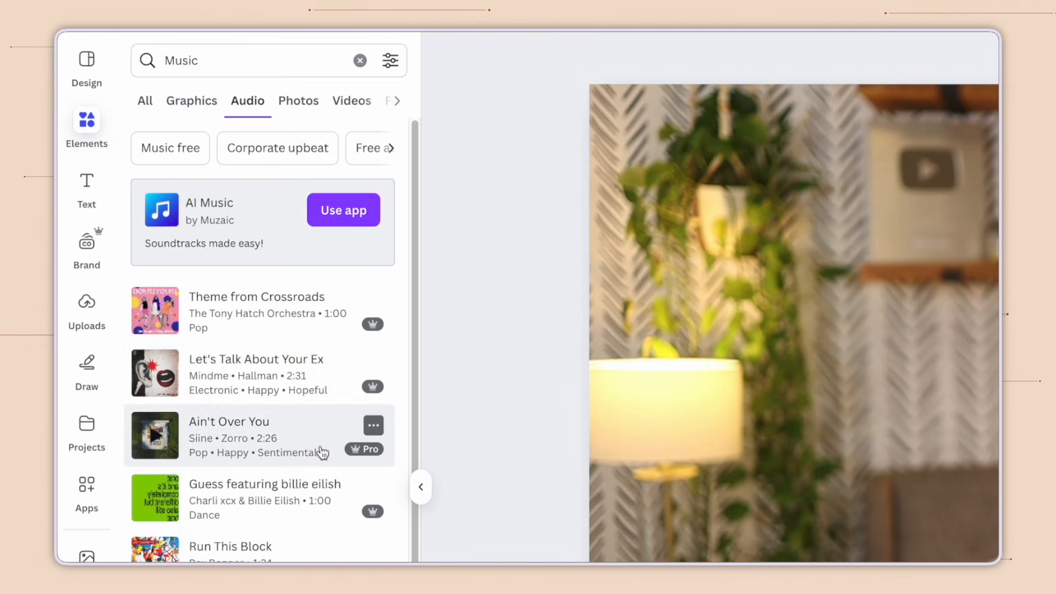
scroll(373, 556, "down", 4)
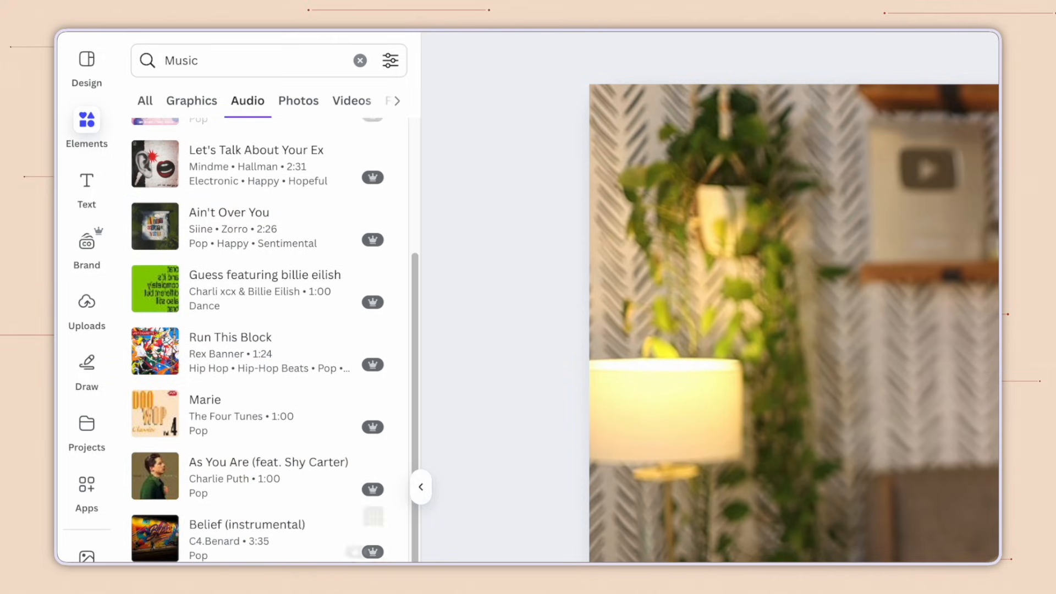
scroll(347, 501, "up", 1)
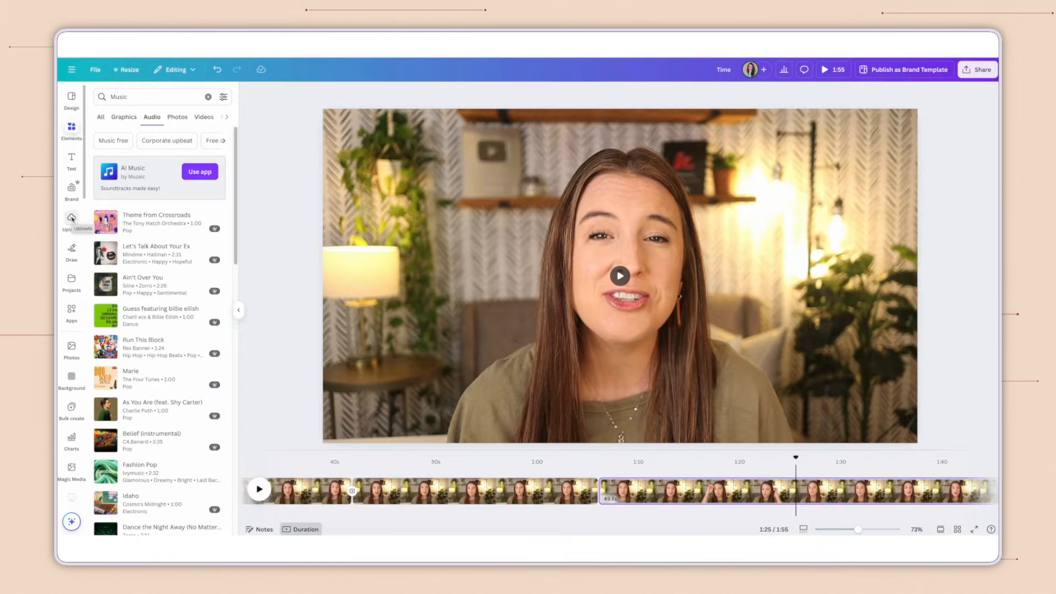
left_click(146, 218)
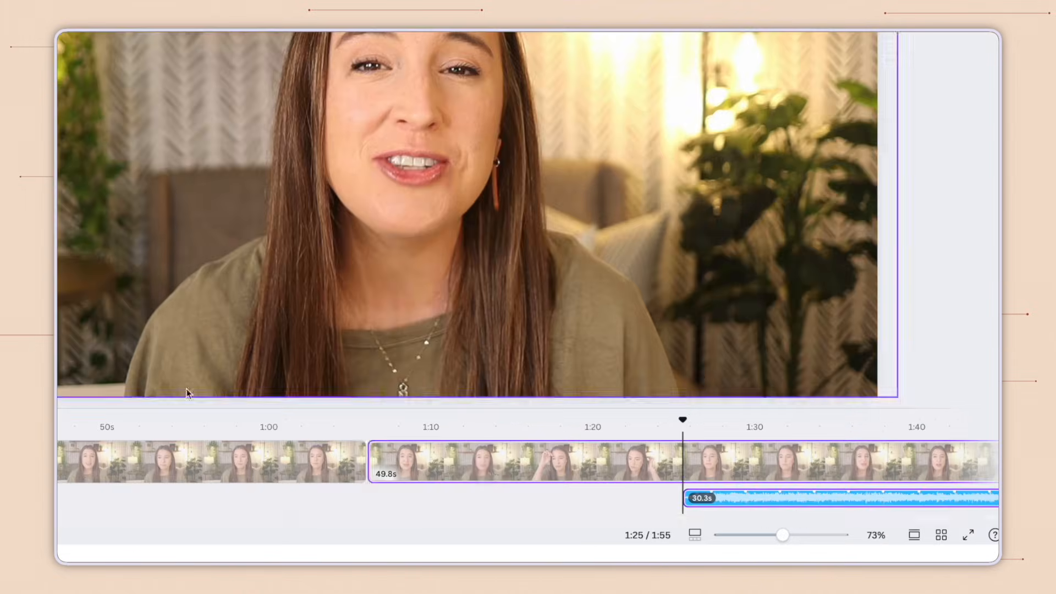
- Move the music track back to the very start of the video at 0:00, trimming it to 34.1 seconds
left_click_drag(742, 518, 894, 516)
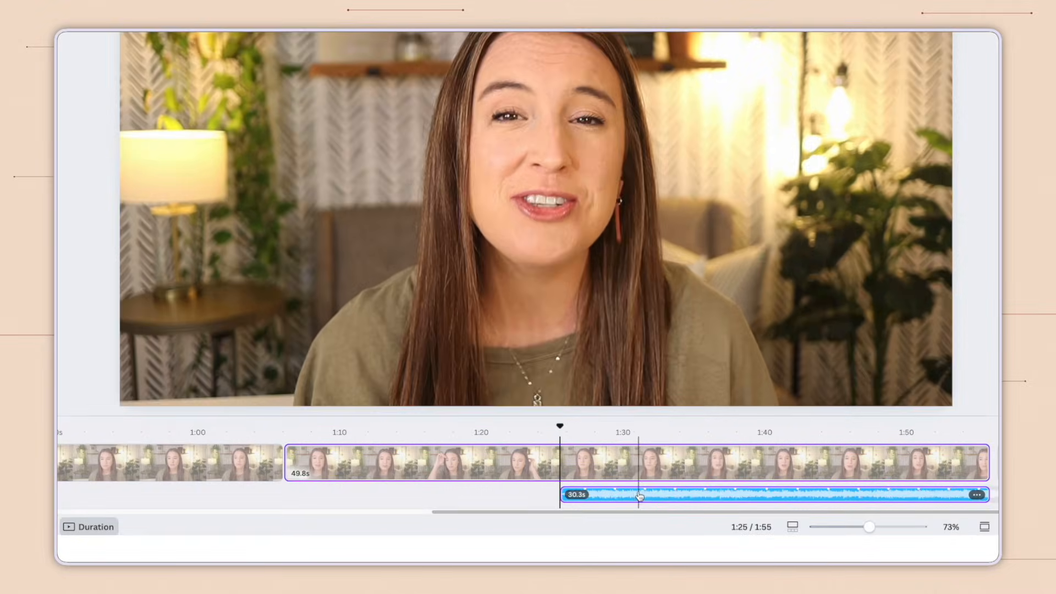
left_click_drag(663, 496, 209, 502)
mouse_move(127, 498)
left_mouse_down()
mouse_move(406, 498)
mouse_move(108, 495)
left_mouse_up()
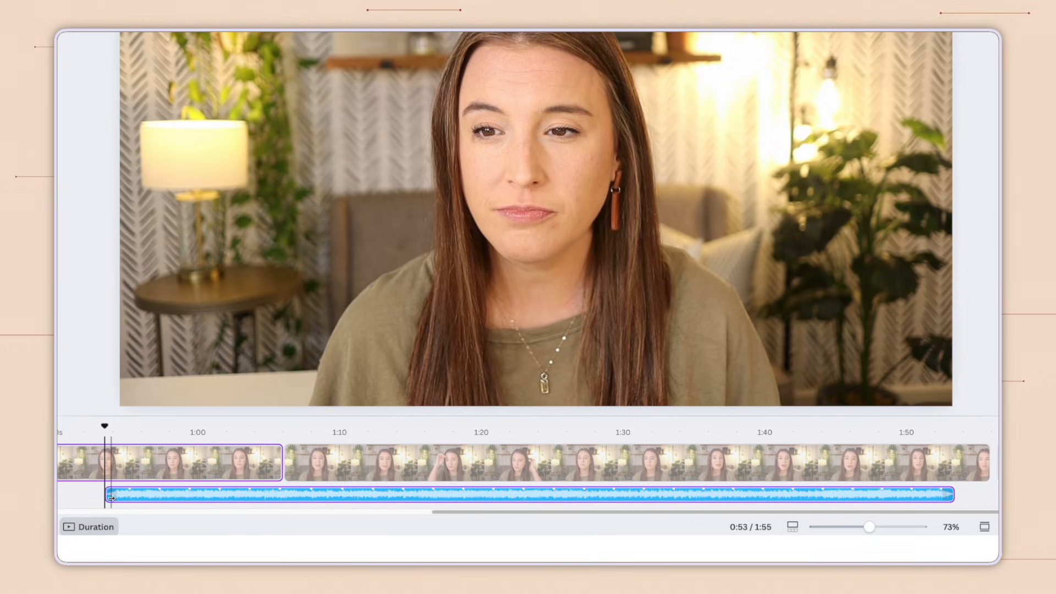
left_click_drag(108, 495, 422, 496)
left_click_drag(515, 496, 130, 506)
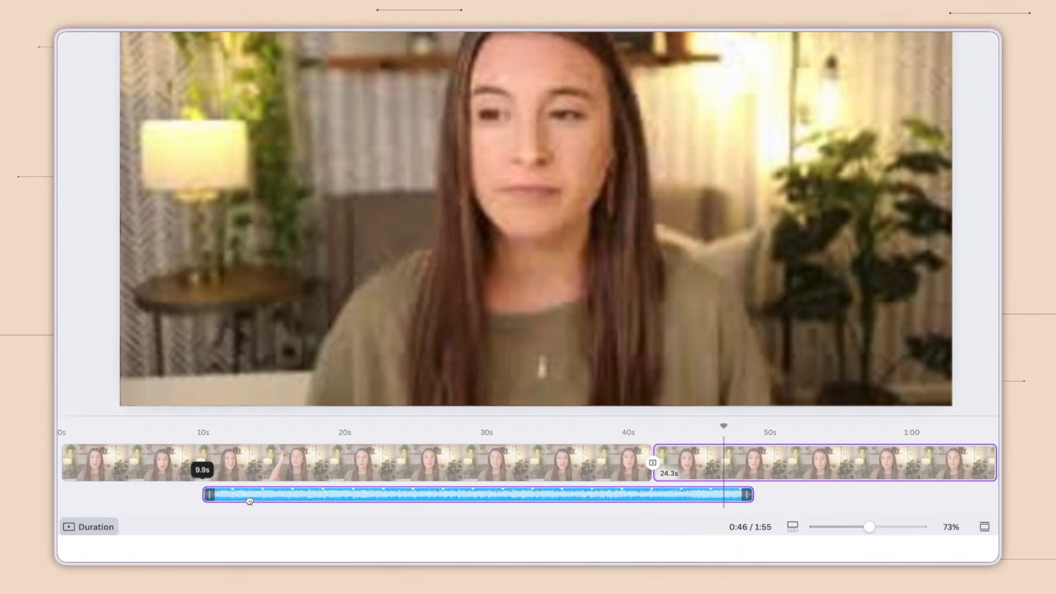
left_click_drag(262, 502, 122, 504)
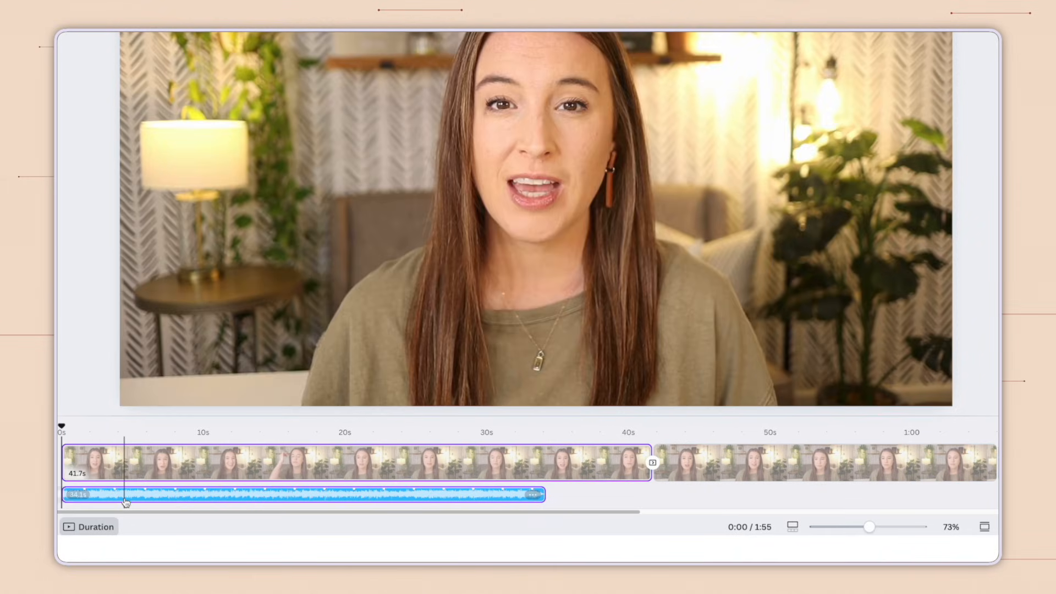
- Try different volume levels on the music track and set its volume to 32
right_click(281, 501)
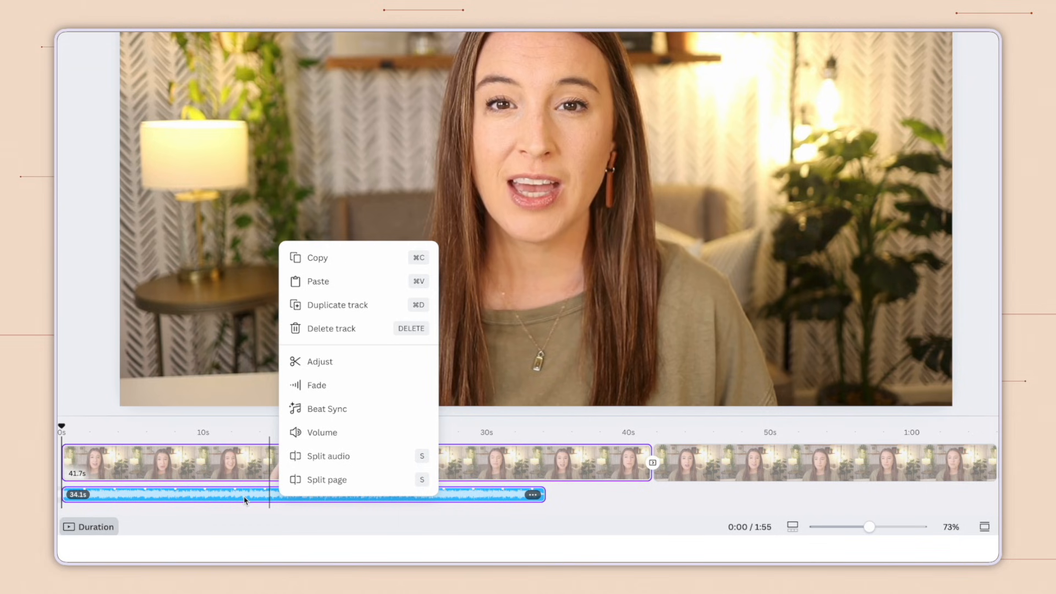
left_click(335, 434)
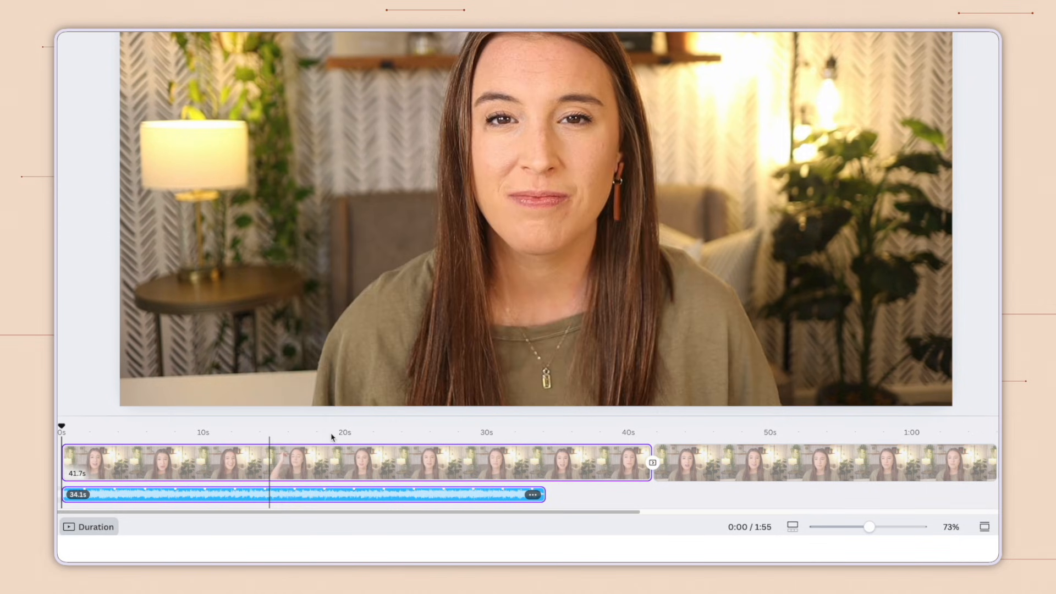
left_click_drag(579, 143, 635, 143)
left_click_drag(588, 147, 575, 144)
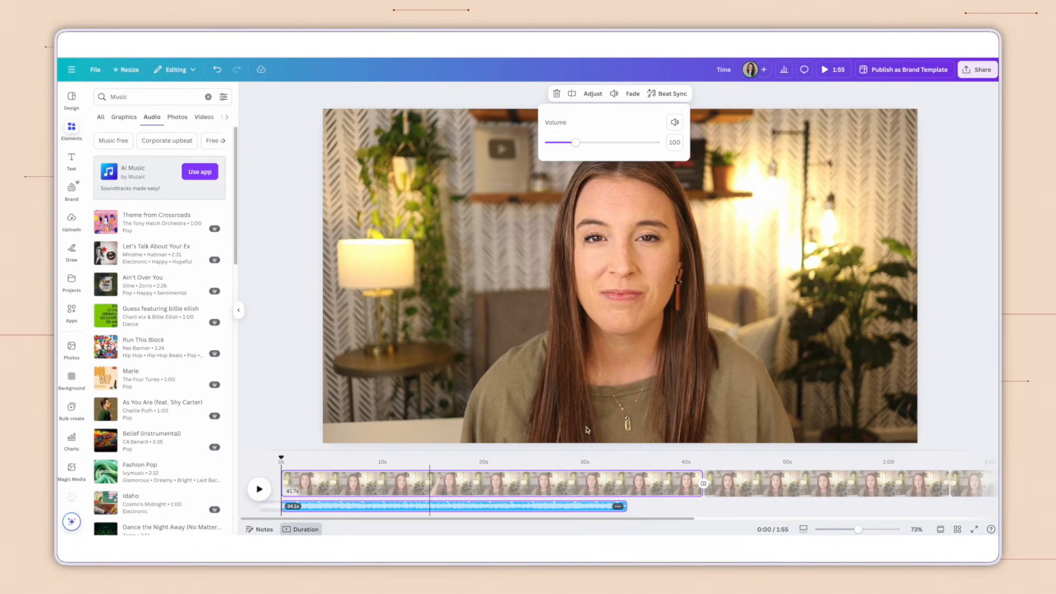
left_click_drag(578, 146, 559, 146)
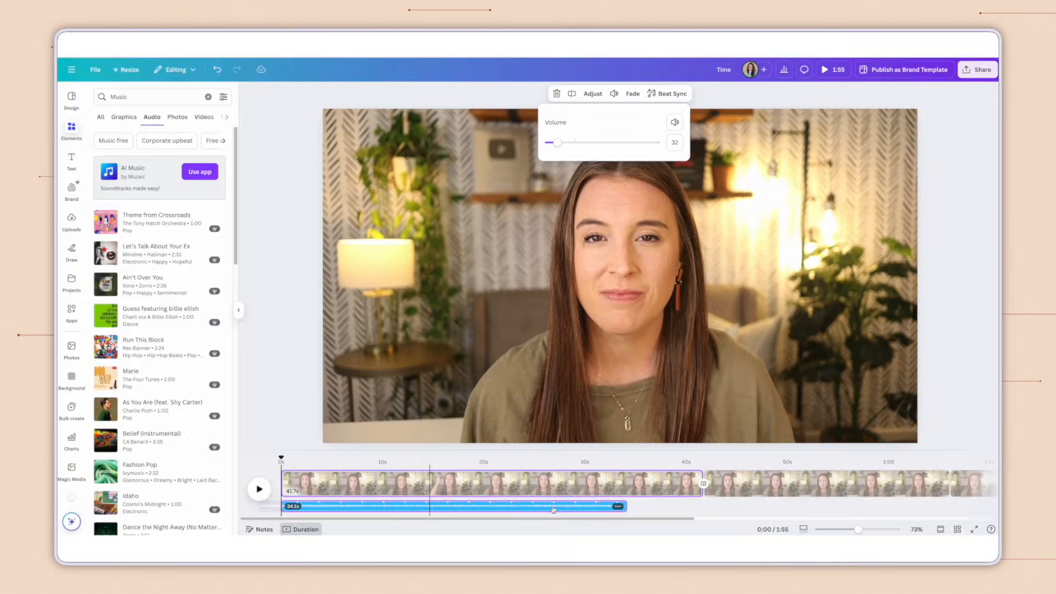
right_click(541, 507)
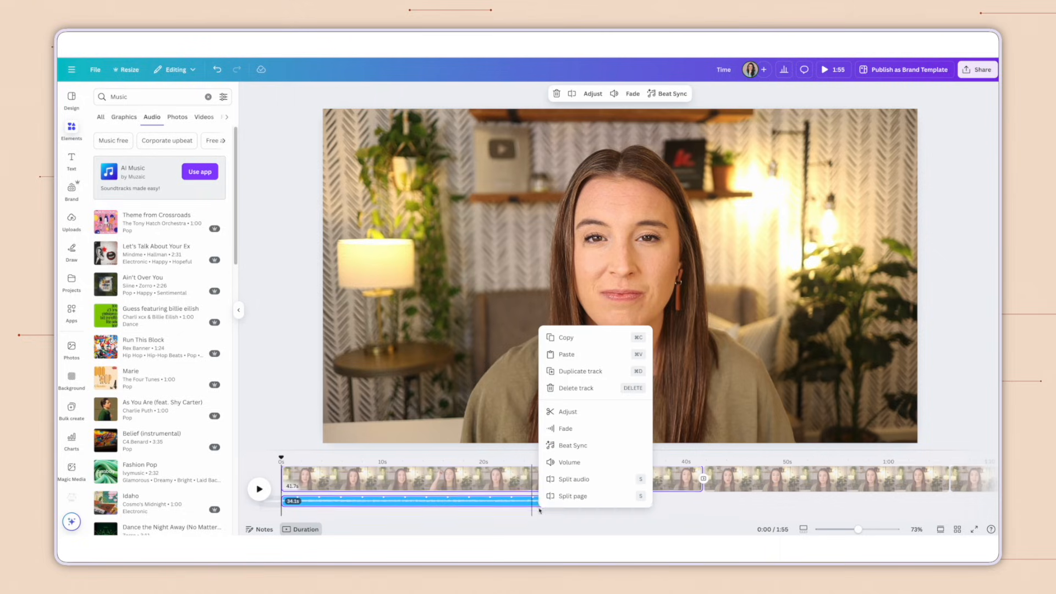
key("Escape")
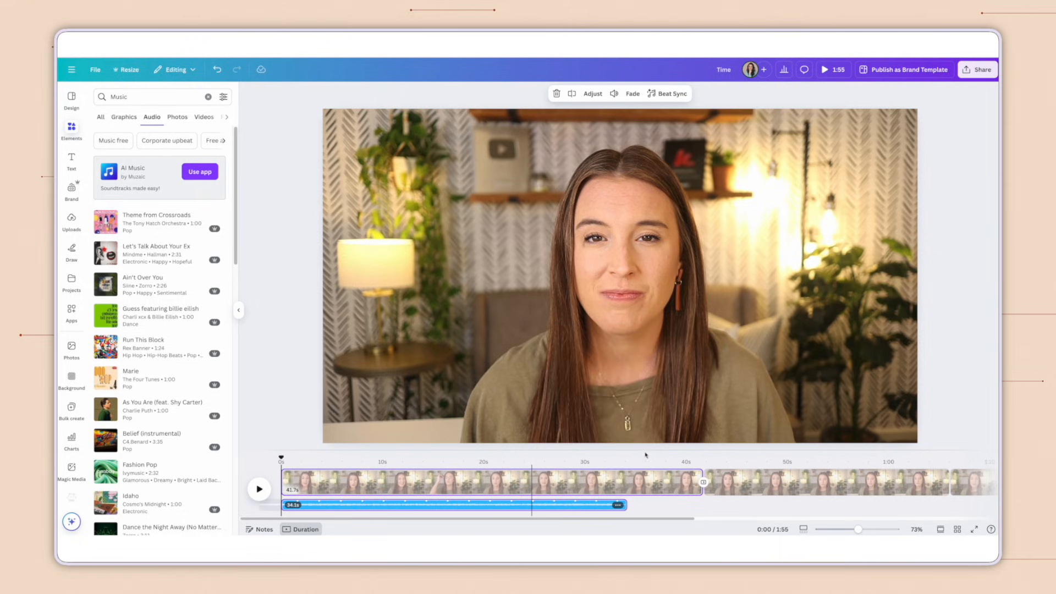
- Set the first talking-head video clip's own audio volume to 34
left_click(504, 284)
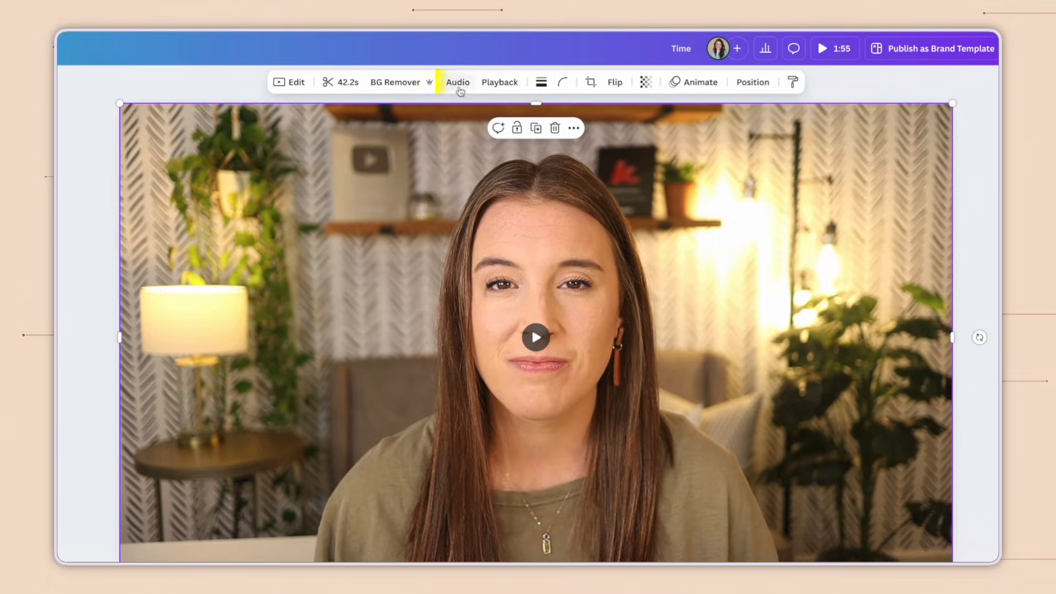
left_click(459, 84)
left_click_drag(110, 153, 85, 158)
- Set the selected clip's brightness to 3, leaving the warmth and tint at 0
left_click(287, 84)
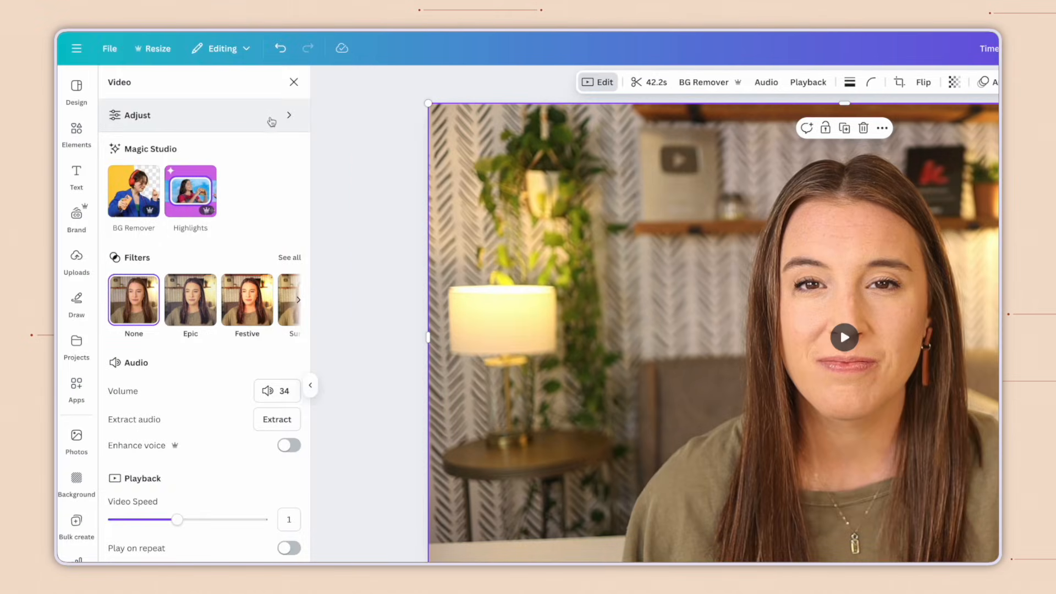
left_click(286, 118)
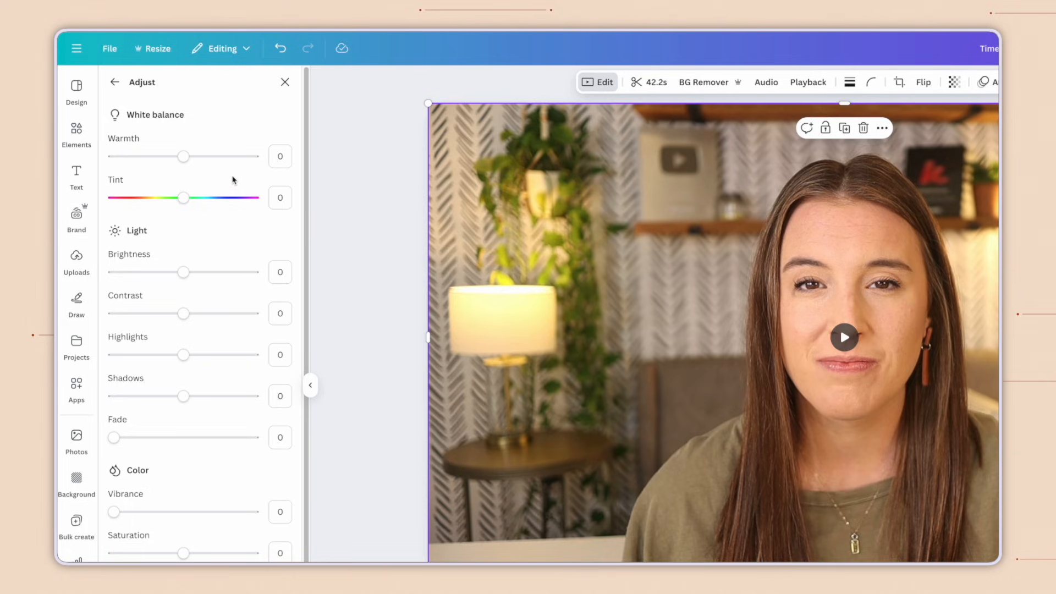
mouse_move(183, 198)
left_mouse_down()
mouse_move(220, 197)
mouse_move(154, 198)
mouse_move(184, 197)
left_mouse_up()
mouse_move(184, 272)
left_mouse_down()
mouse_move(214, 276)
mouse_move(187, 273)
left_mouse_up()
scroll(212, 306, "down", 1)
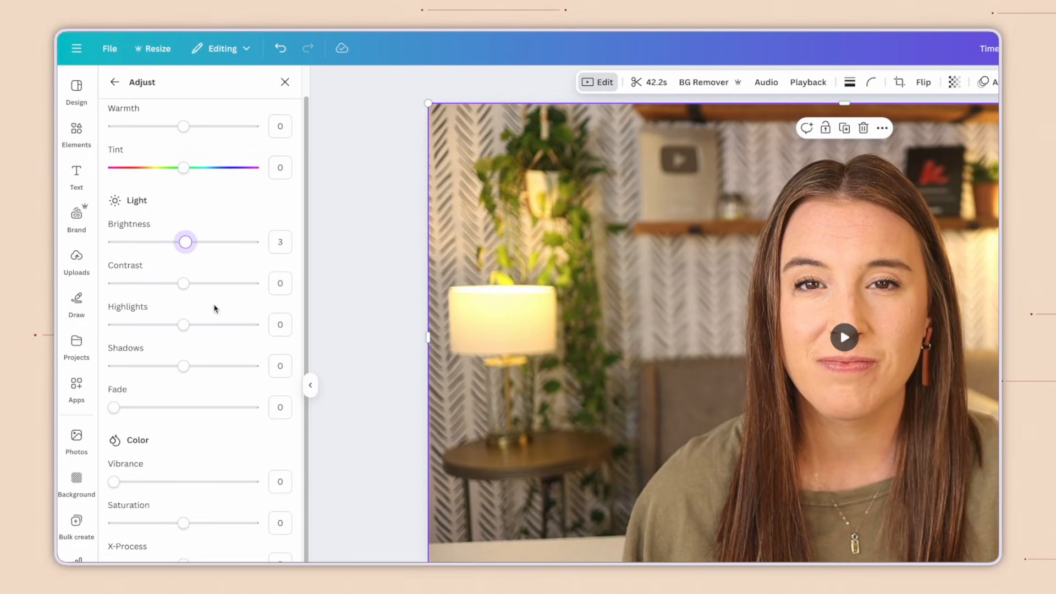
scroll(214, 309, "up", 1)
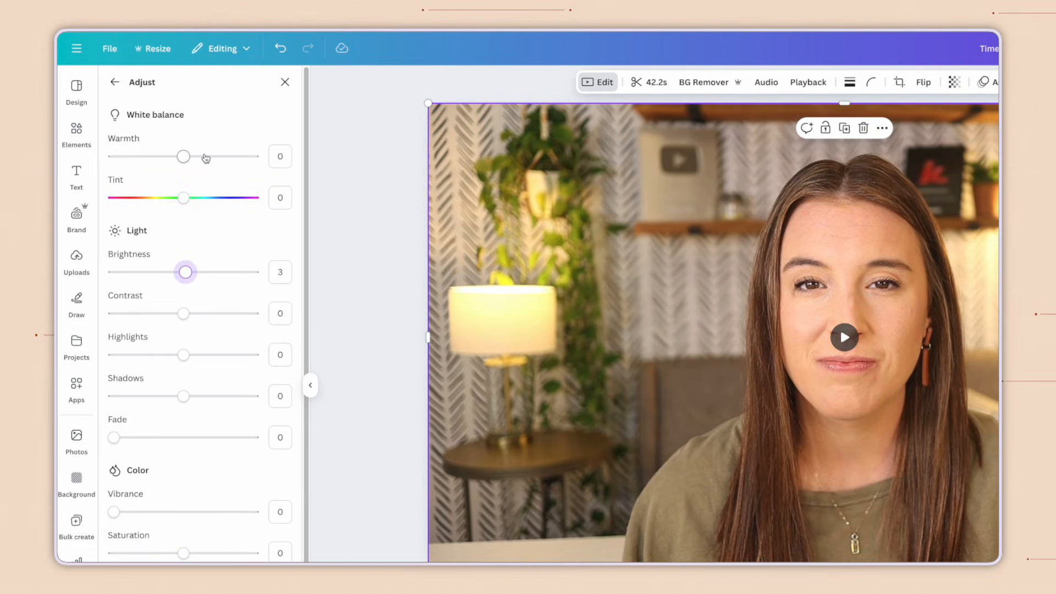
left_click(114, 82)
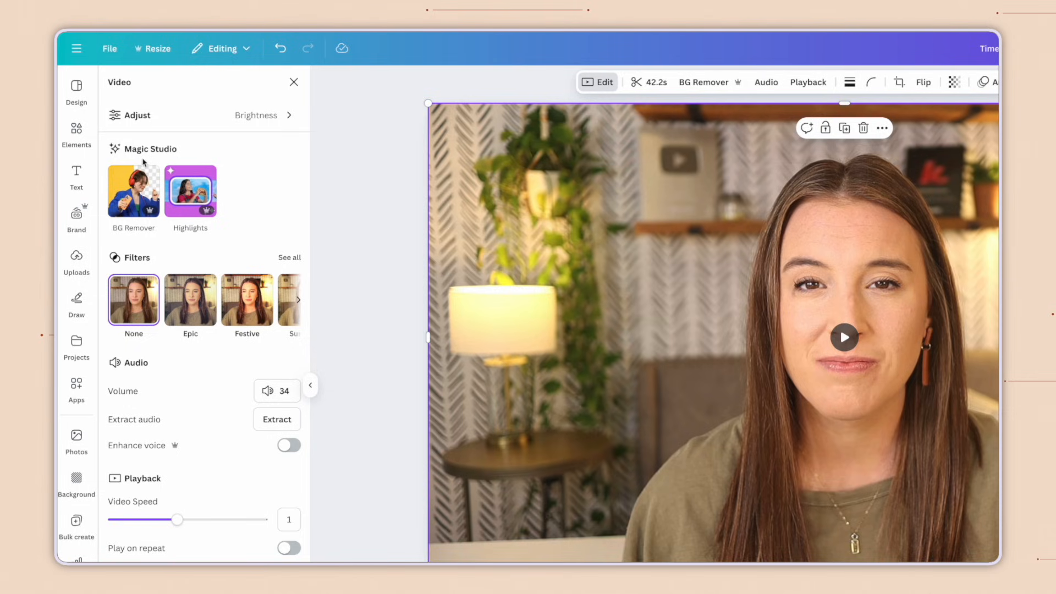
- Remove the clip's background and add the white living room photo with the chandelier, enlarged to fill the page
left_click(137, 196)
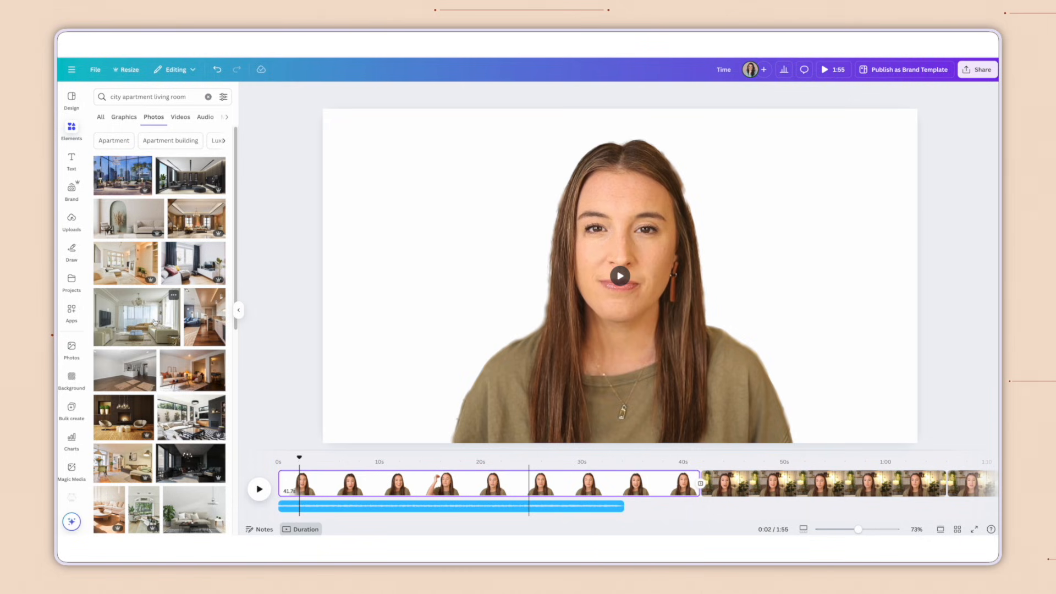
left_click(155, 322)
left_click_drag(549, 242, 453, 209)
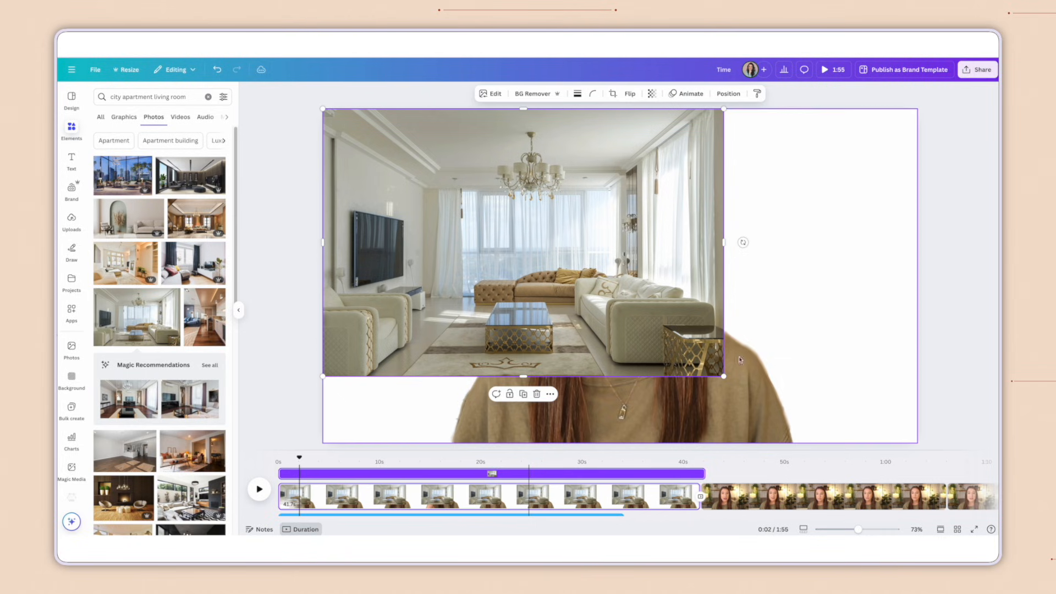
left_click_drag(724, 379, 942, 466)
left_click_drag(721, 325, 720, 266)
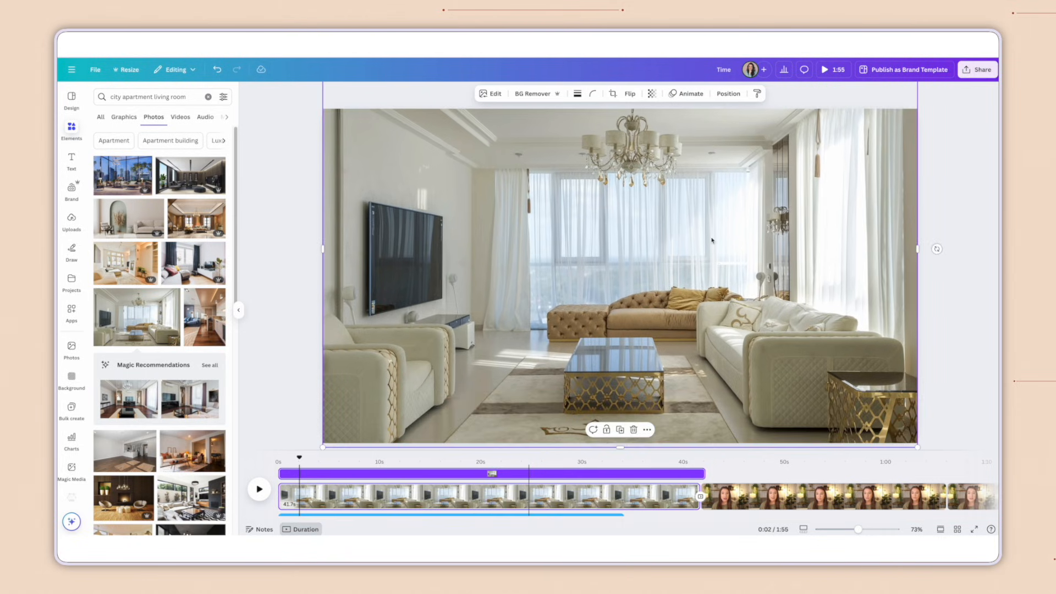
- Send the living room photo to the back, behind the cut-out speaker, and play the result
right_click(719, 177)
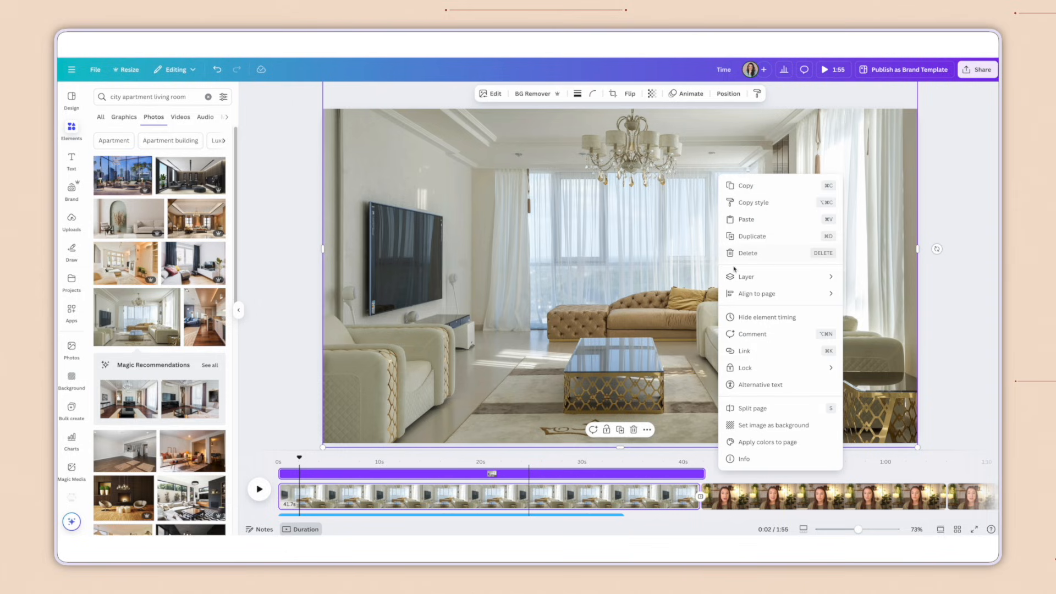
mouse_move(737, 277)
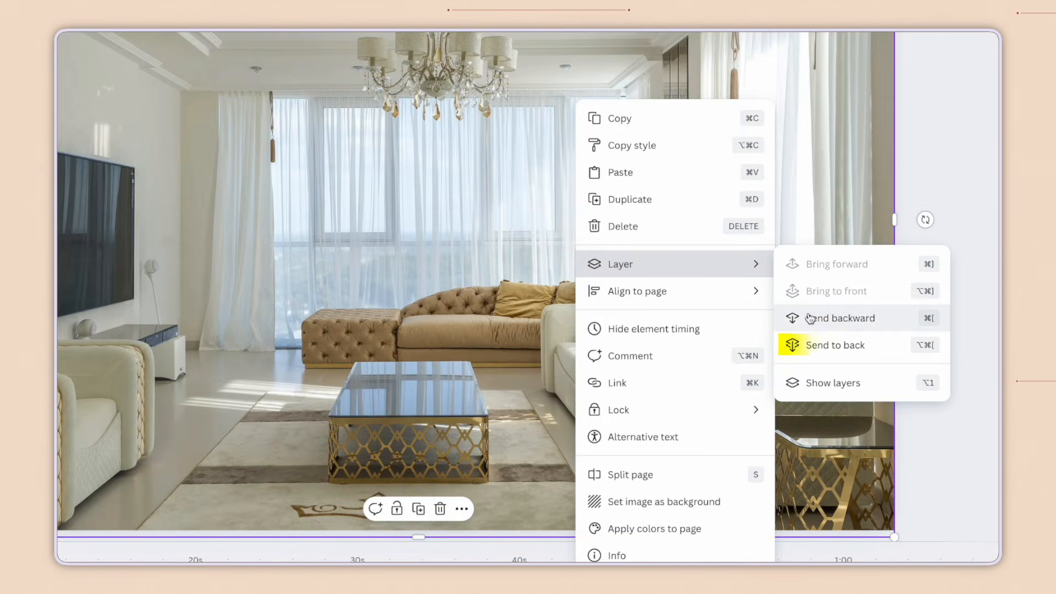
left_click(822, 345)
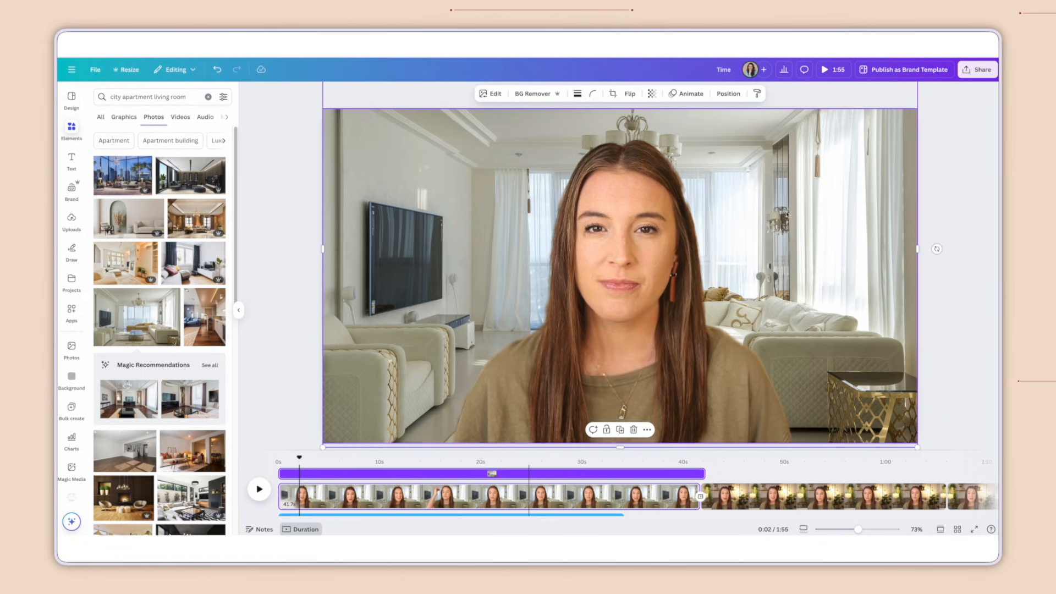
key("space")
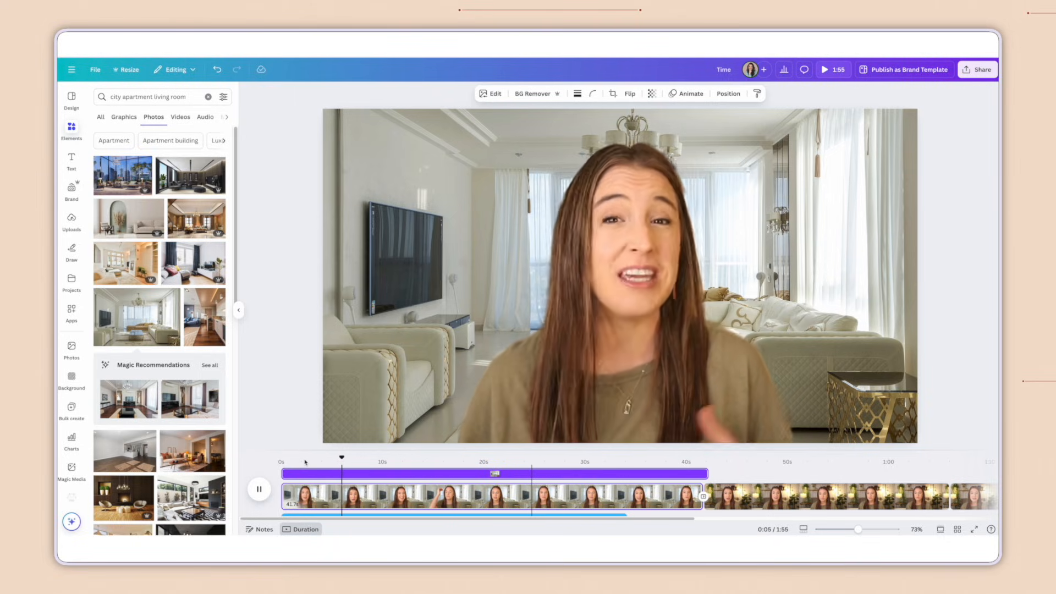
- Undo the living room photo and the background removal on the first clip
left_click(219, 72)
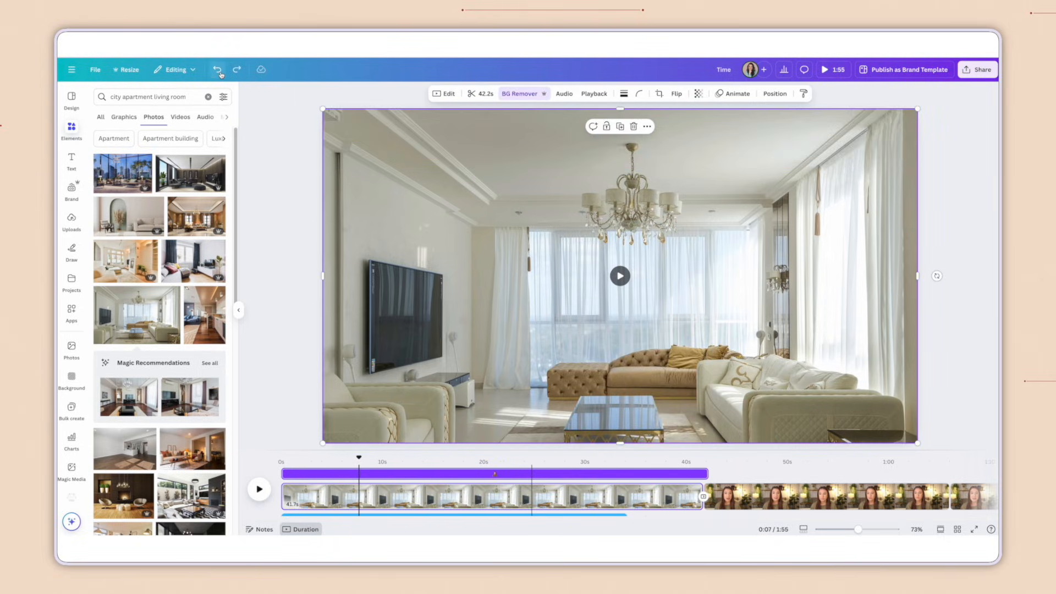
left_click(219, 72)
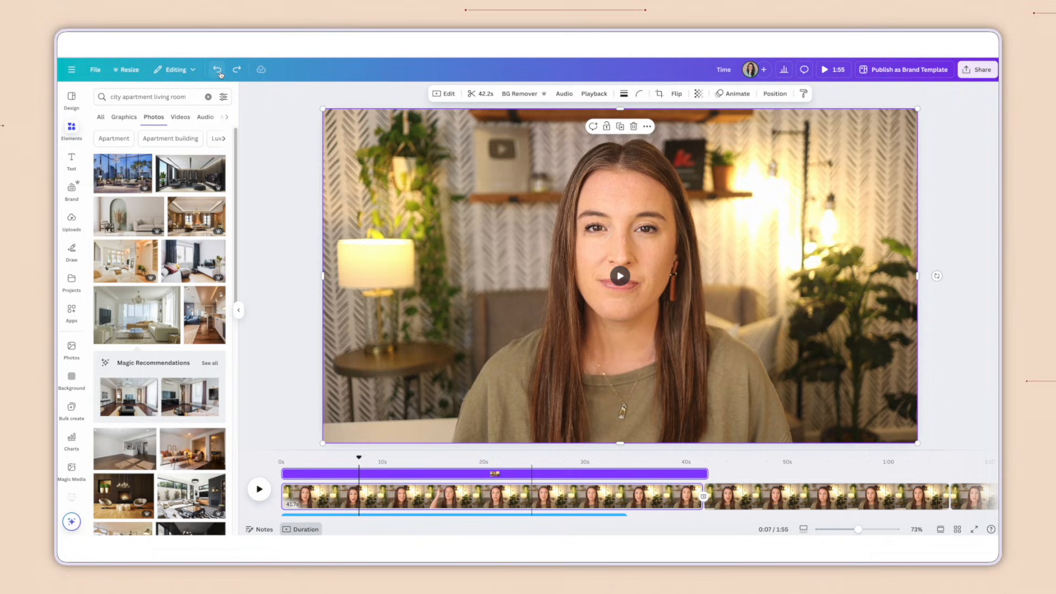
- Try the Epic, Festive and Summer filters on the clip at different intensities, returning the filter to None
left_click(442, 94)
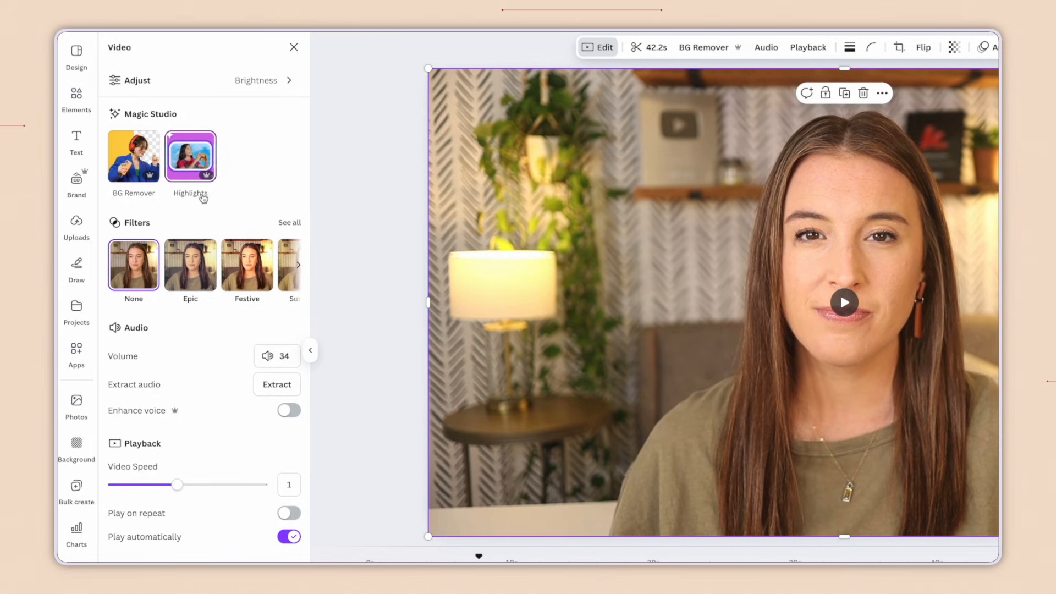
left_click(191, 263)
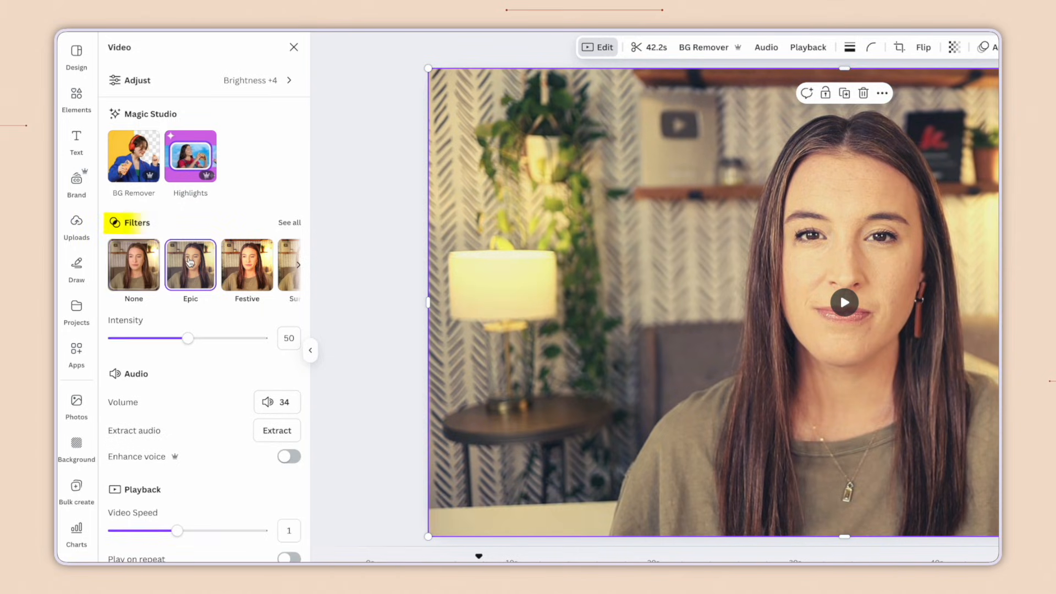
left_click(240, 264)
left_click(298, 265)
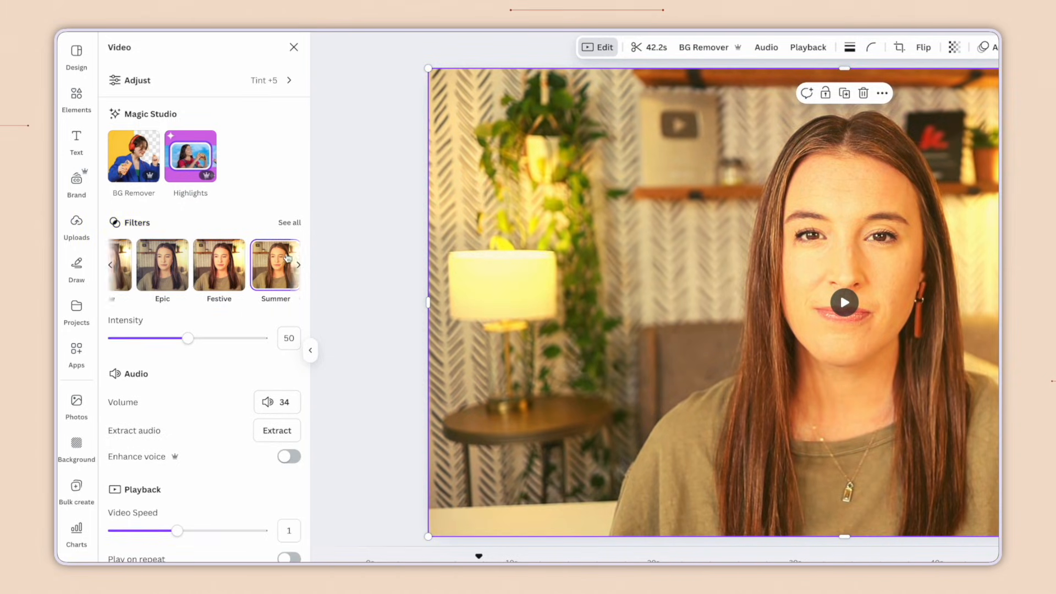
left_click(131, 268)
mouse_move(187, 338)
left_mouse_down()
mouse_move(238, 339)
mouse_move(168, 341)
left_mouse_up()
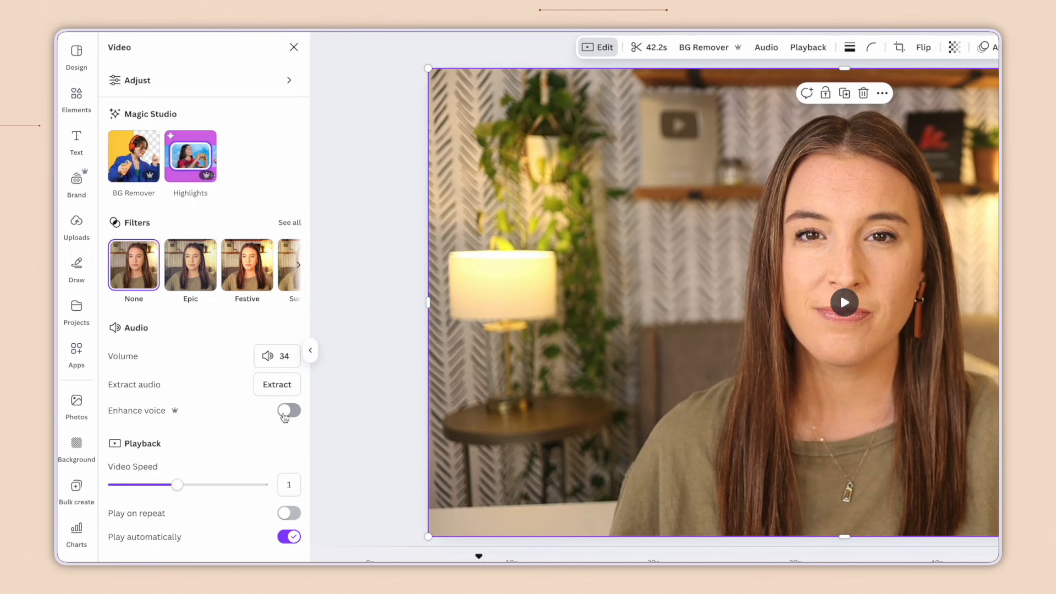
- Turn on Enhance voice for the clip and raise its playback speed so it lasts 33.7 seconds
left_click(285, 413)
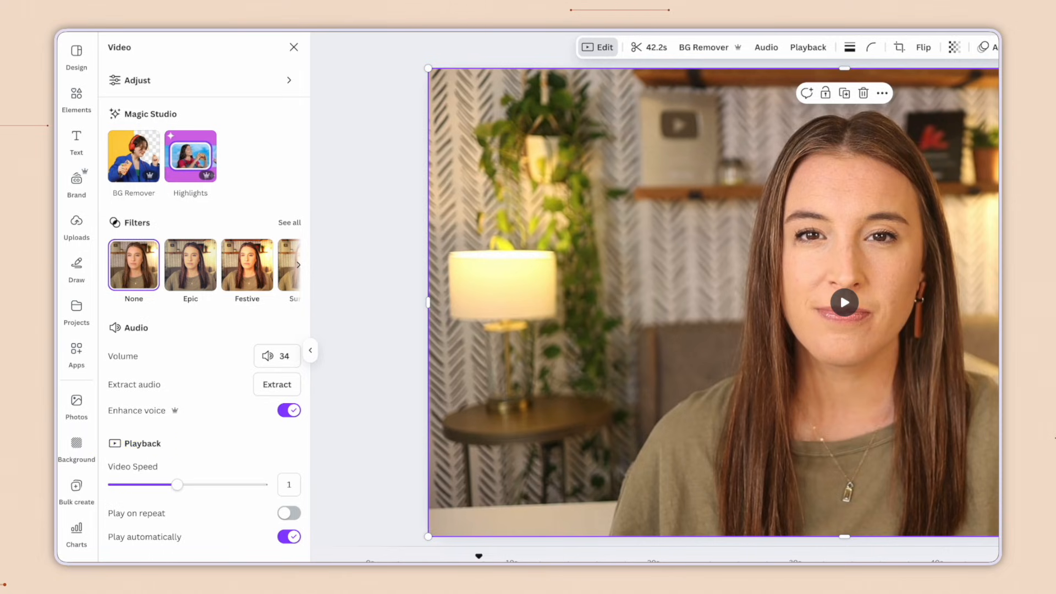
left_click_drag(177, 485, 198, 486)
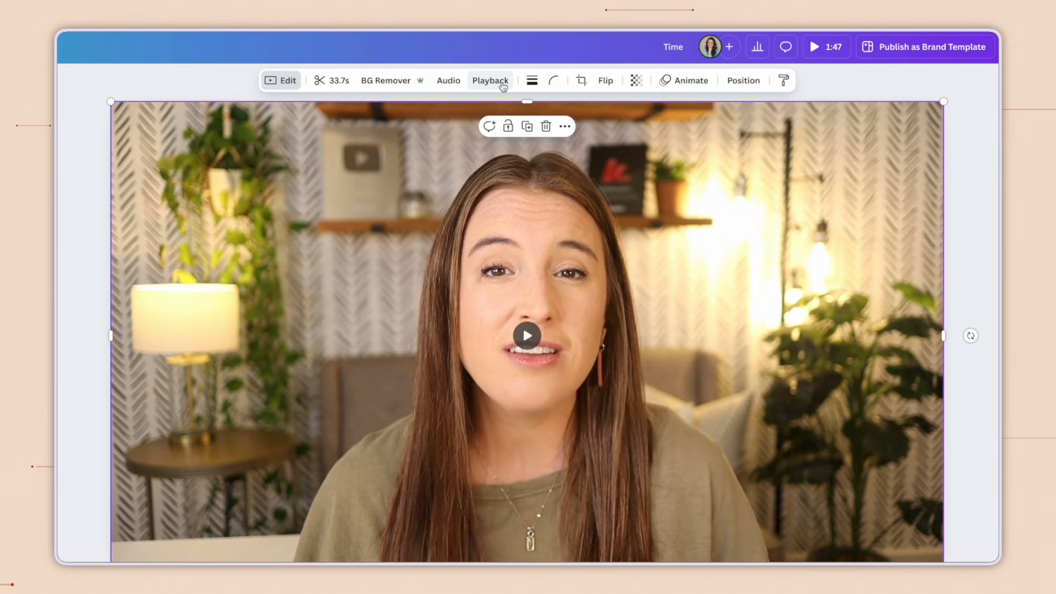
- Add a solid dark green border with a weight of 46 around the video clip
left_click(533, 82)
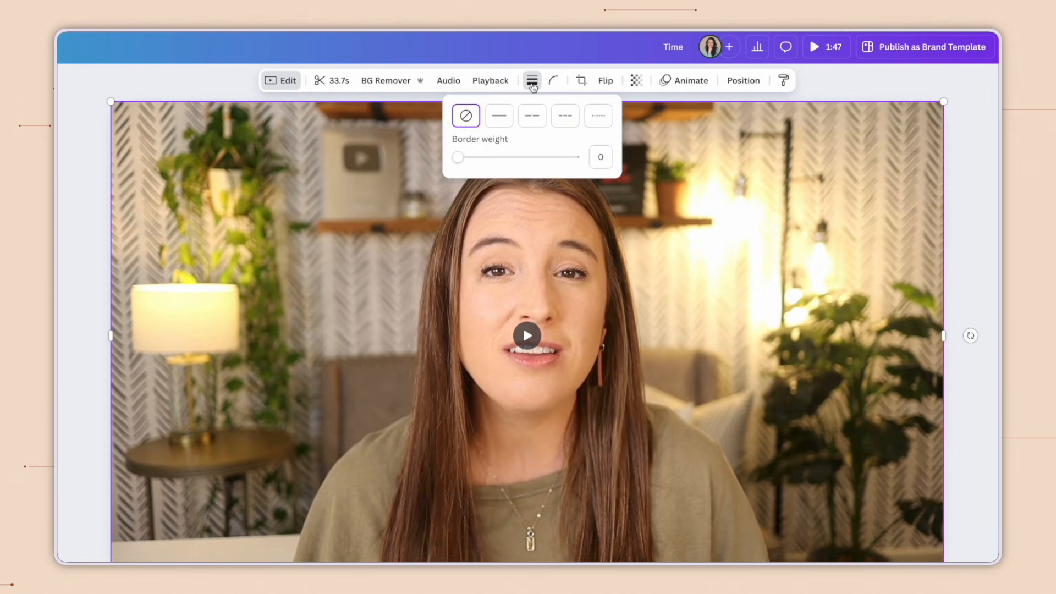
left_click(499, 117)
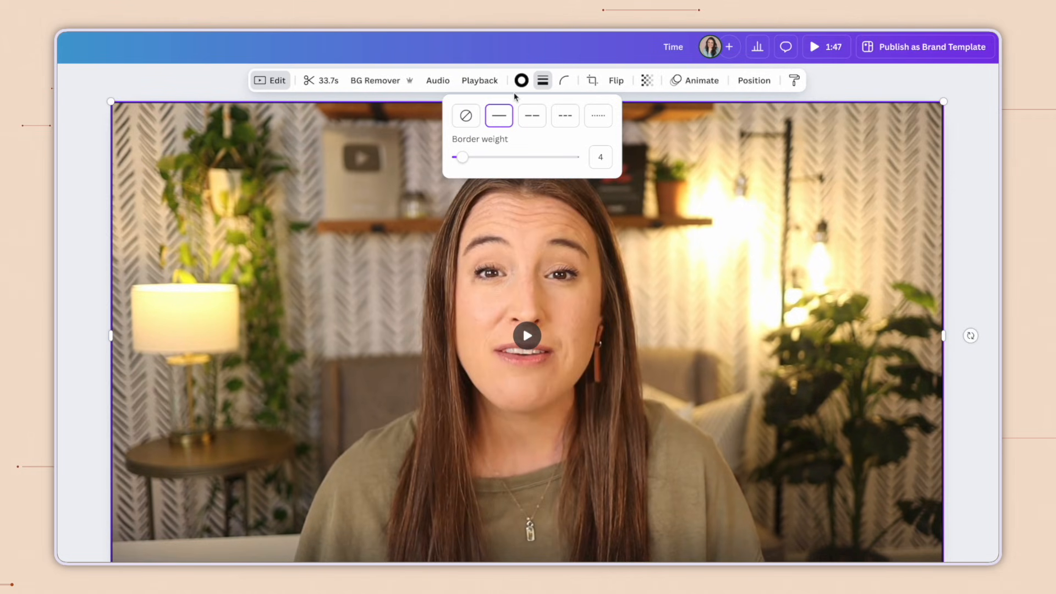
left_click(522, 81)
left_click(196, 241)
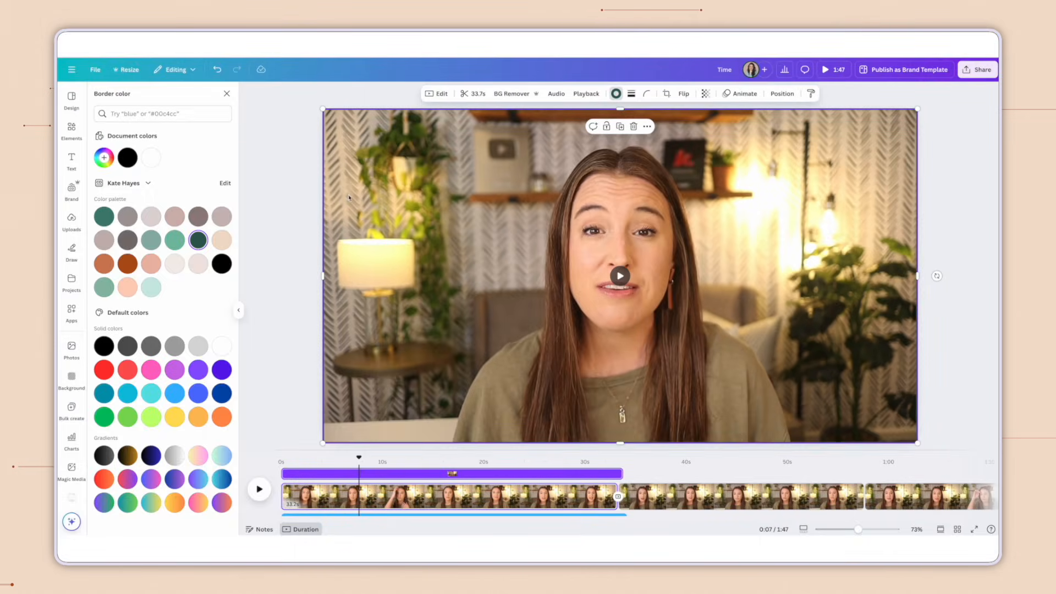
left_click(632, 95)
left_click_drag(581, 149, 616, 149)
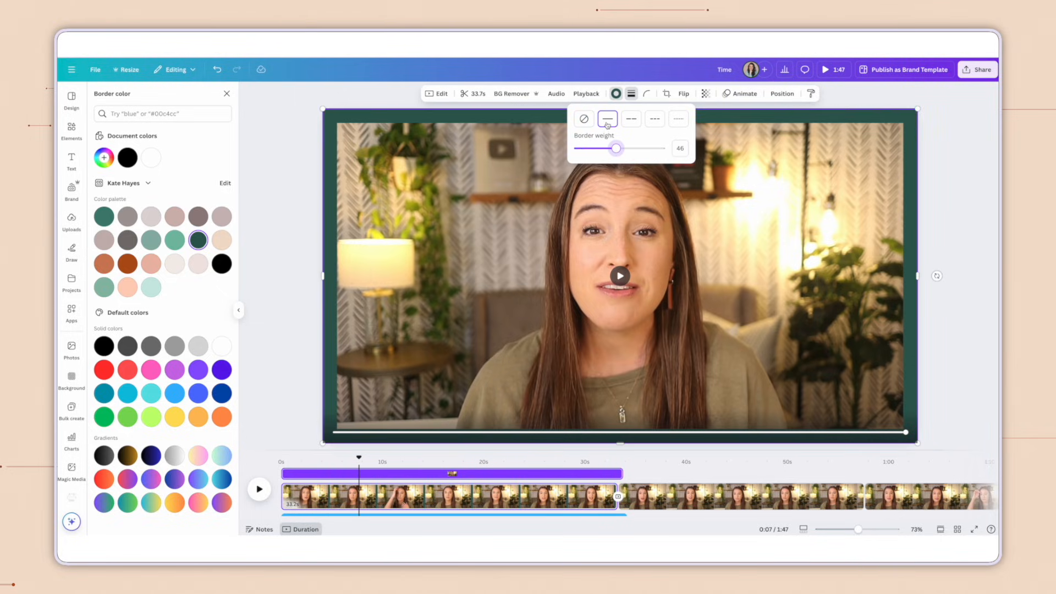
- Try the dashed and dotted border styles on the clip and remove its border
left_click(633, 123)
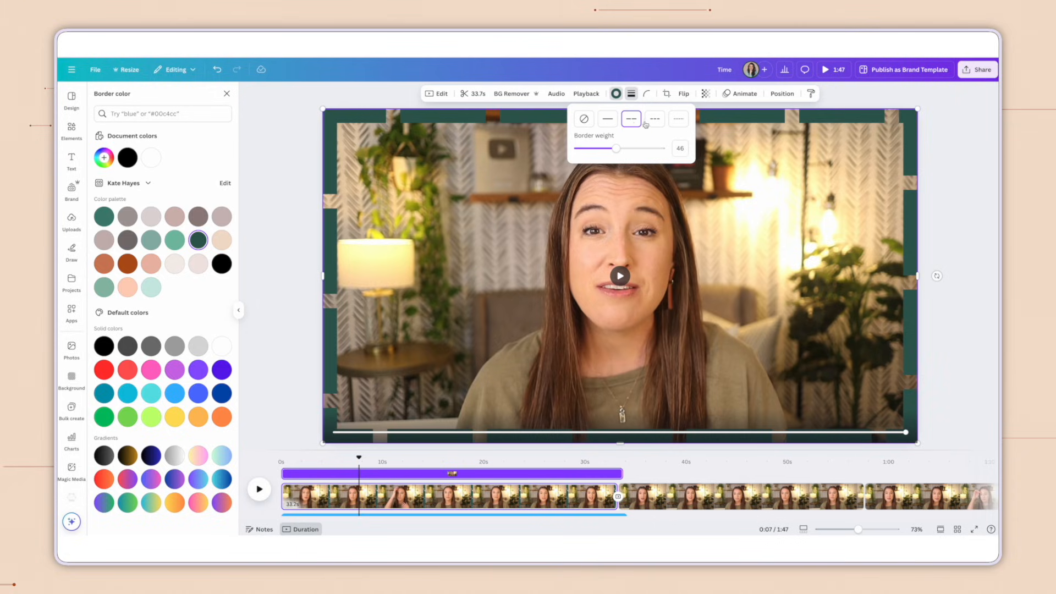
left_click(655, 120)
left_click(678, 119)
left_click(584, 120)
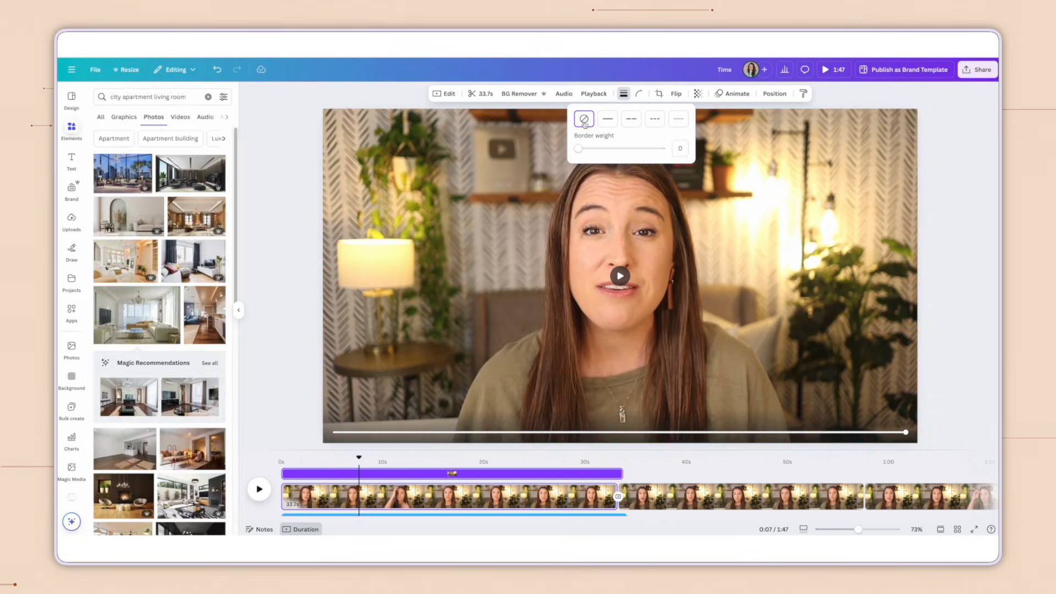
- Try flipping the clip horizontally and vertically, turning it back to its original orientation each time
left_click(659, 94)
left_click(673, 93)
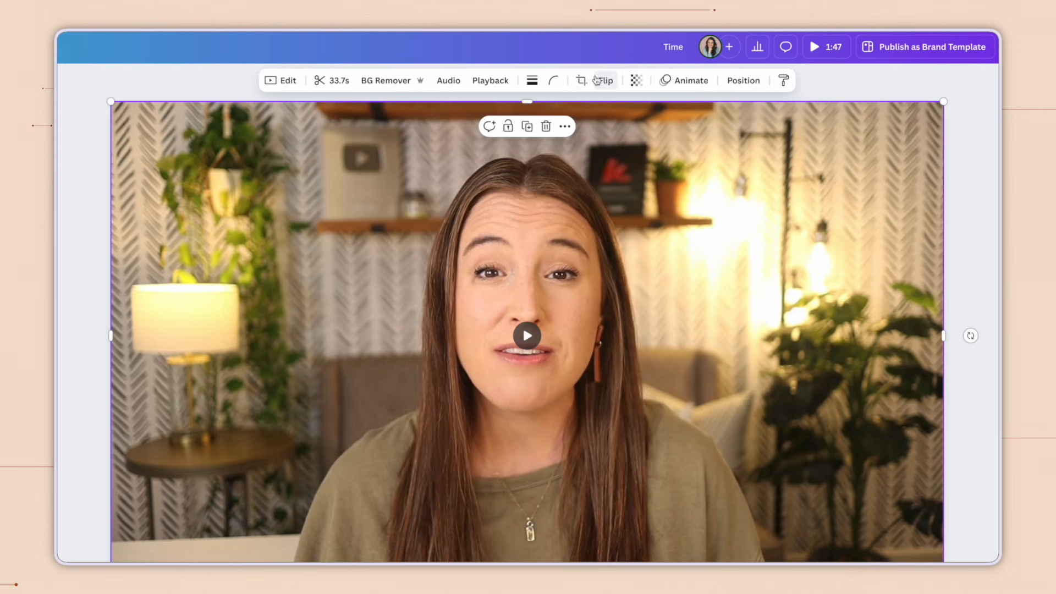
left_click(602, 82)
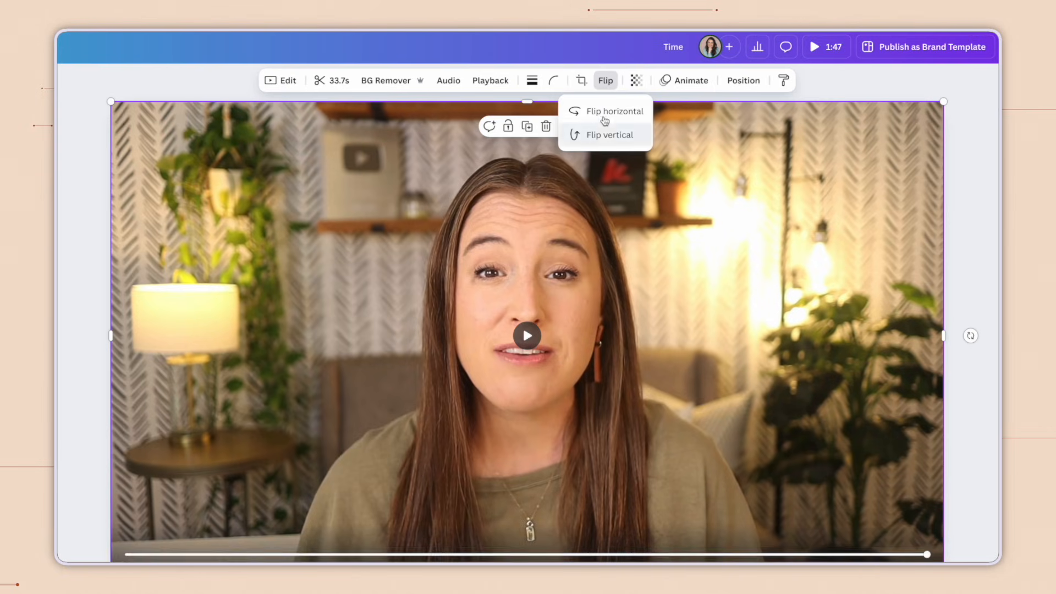
left_click(603, 113)
left_click(604, 112)
left_click(608, 132)
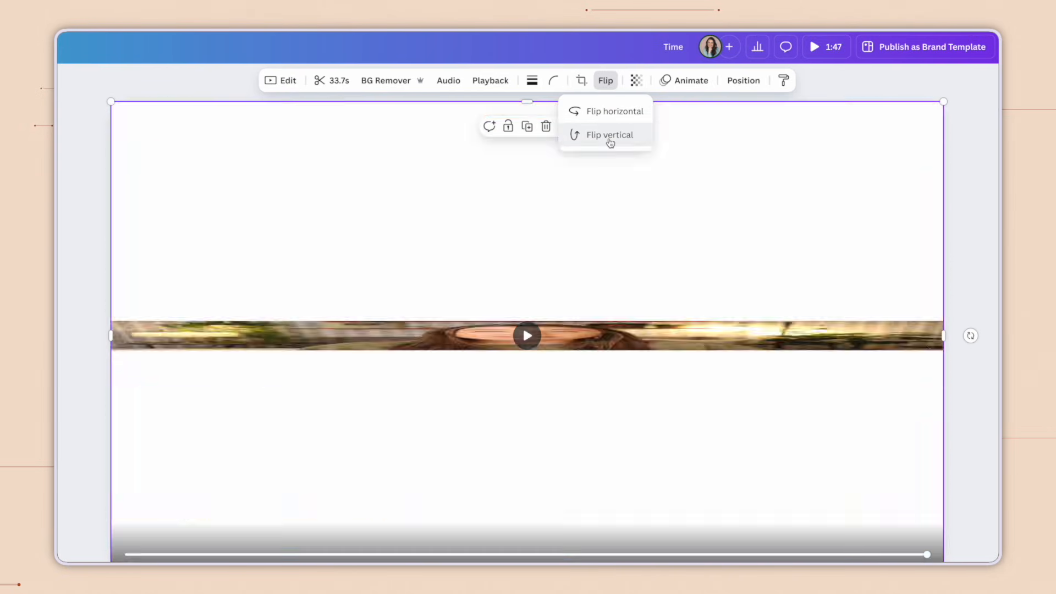
left_click(608, 134)
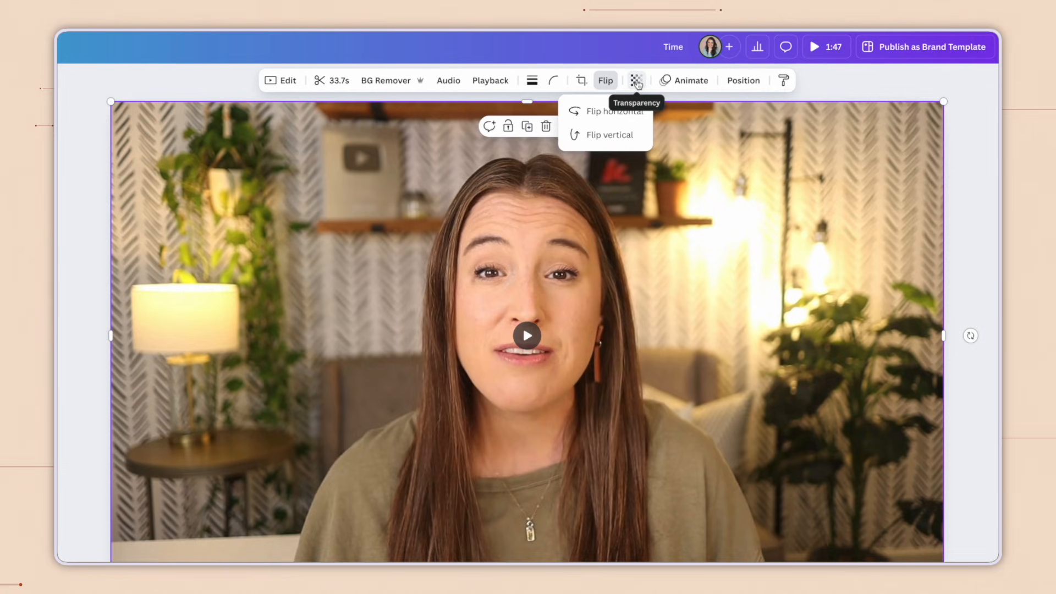
- Try the transparency setting on the clip and leave it at 100
left_click(637, 83)
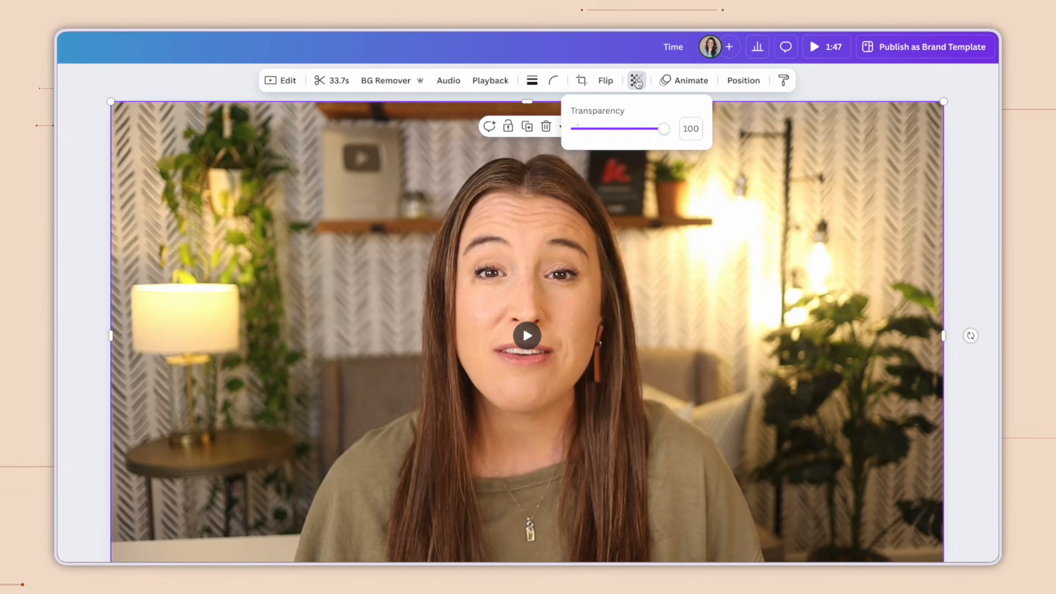
mouse_move(664, 130)
left_mouse_down()
mouse_move(643, 131)
mouse_move(668, 129)
left_mouse_up()
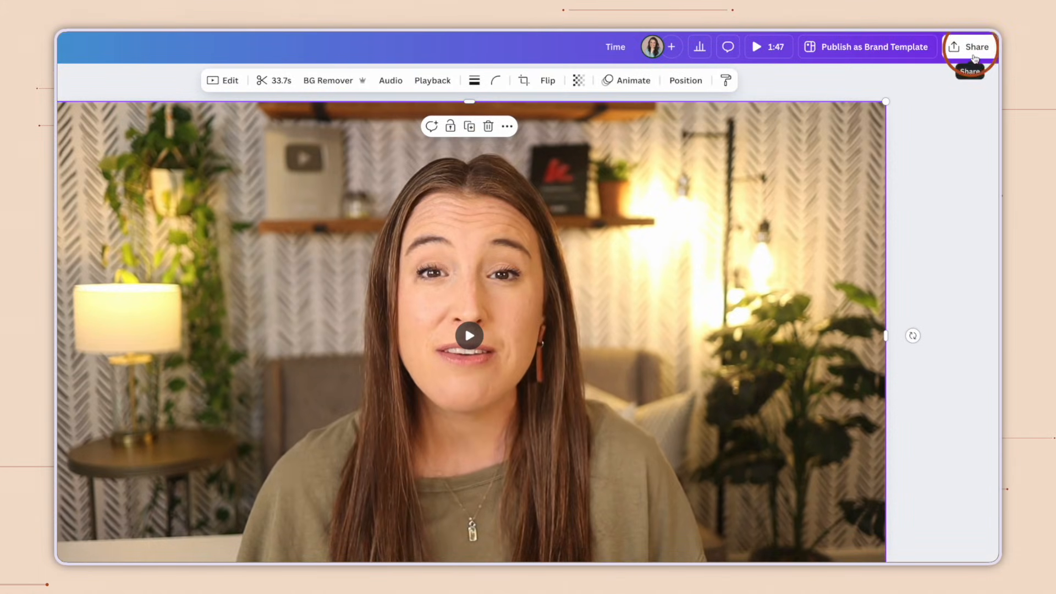
- Review the design's sharing options and the full list of publishing destinations, and return to the main sharing options
left_click(974, 55)
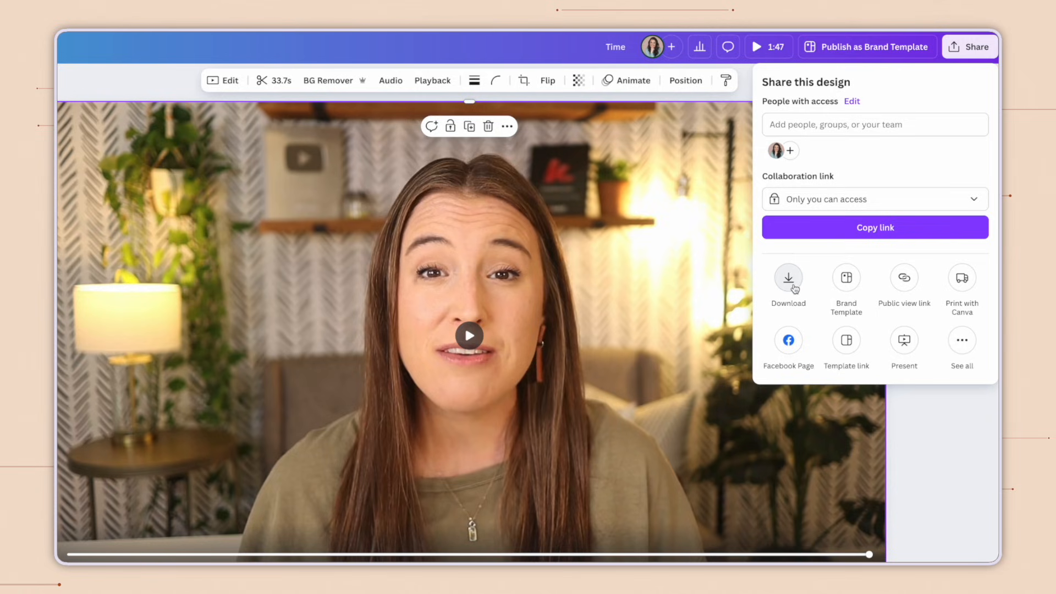
left_click(965, 351)
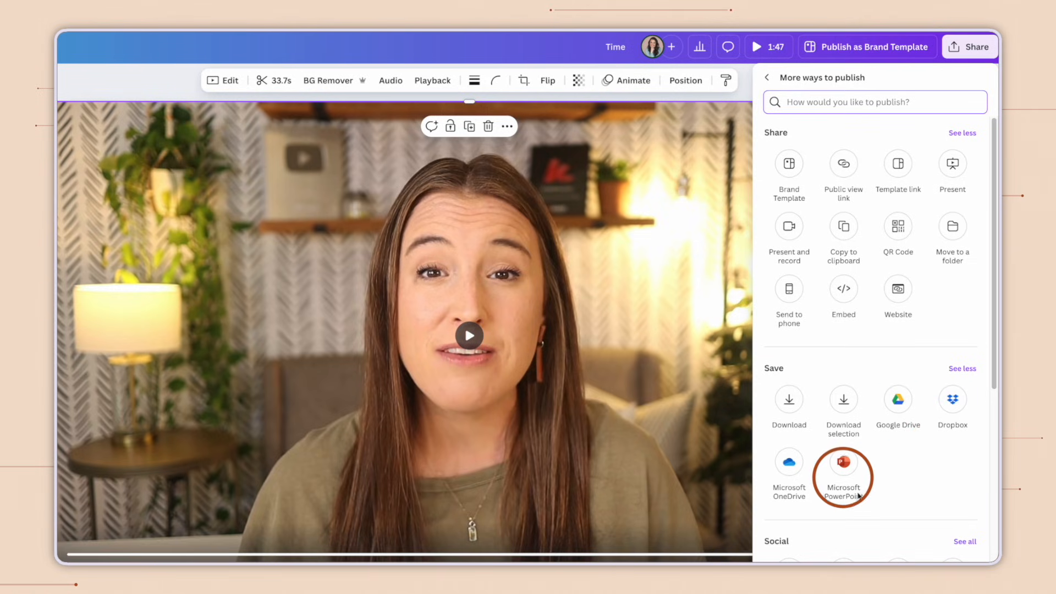
scroll(926, 472, "down", 2)
scroll(927, 472, "down", 4)
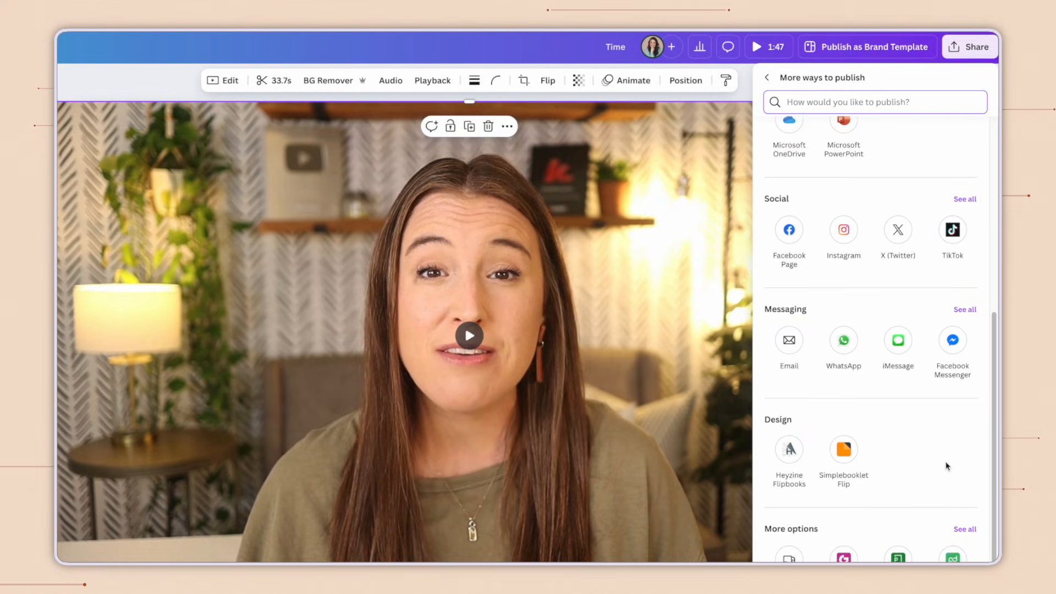
scroll(947, 465, "up", 6)
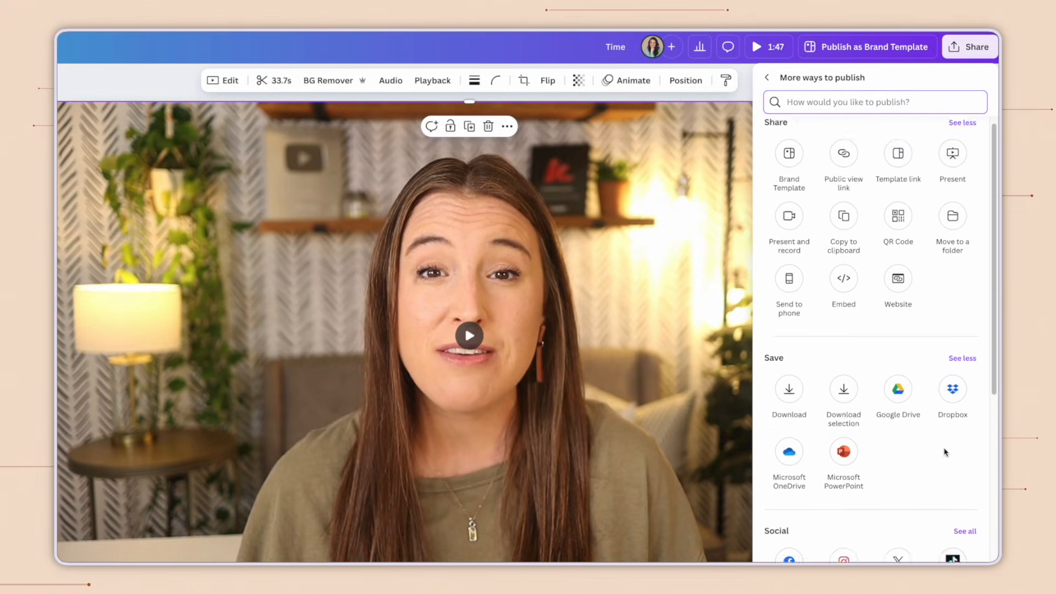
left_click(767, 78)
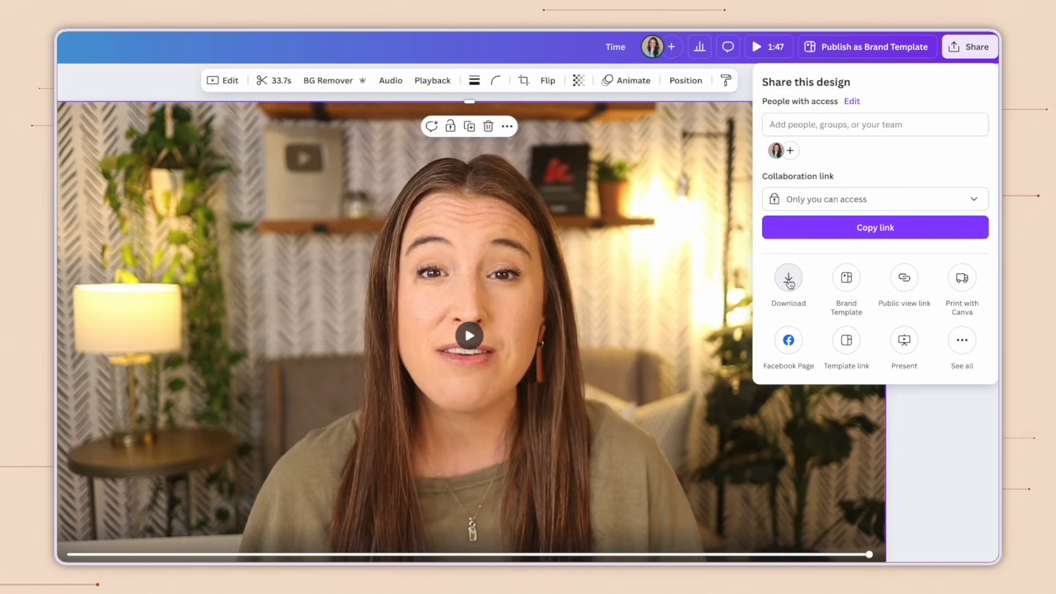
- Open the video's download settings, try the 4K (UHD) and 720p qualities, and set the quality to 1080p (HD)
left_click(790, 284)
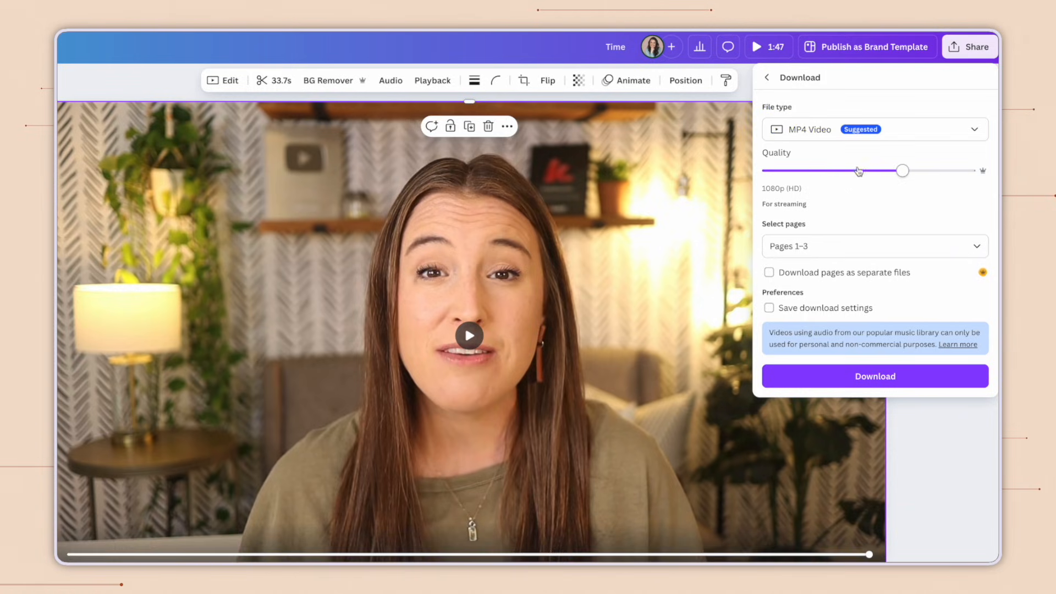
left_click_drag(918, 175, 879, 175)
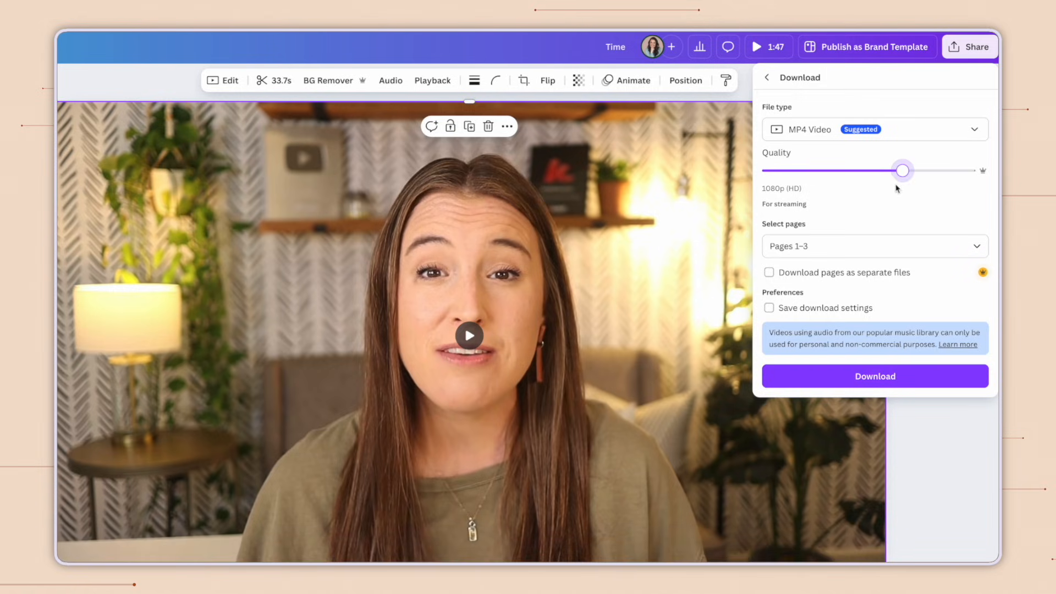
left_click_drag(903, 171, 970, 172)
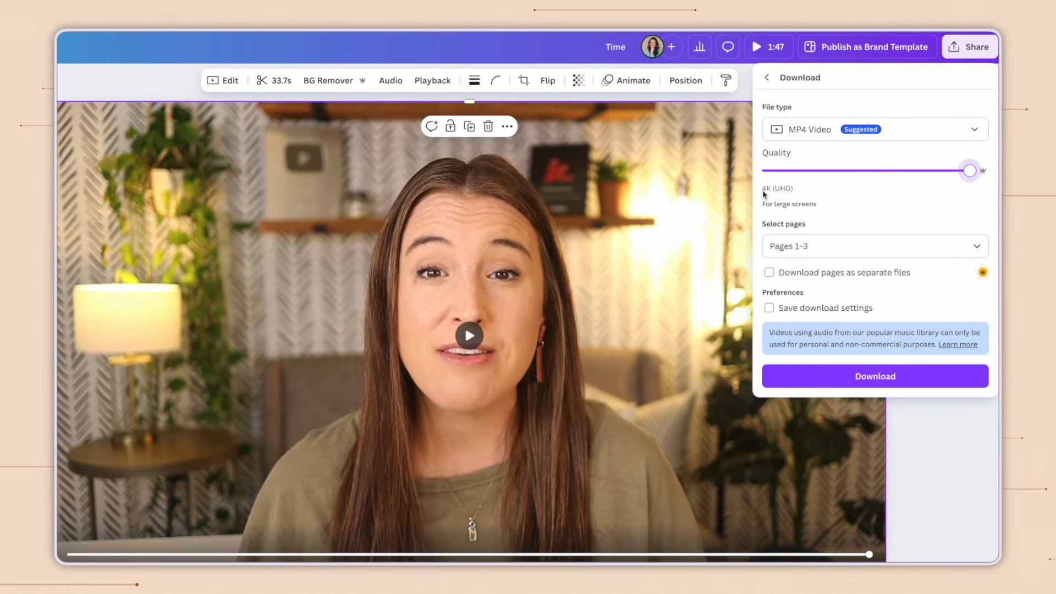
left_click_drag(970, 172, 838, 173)
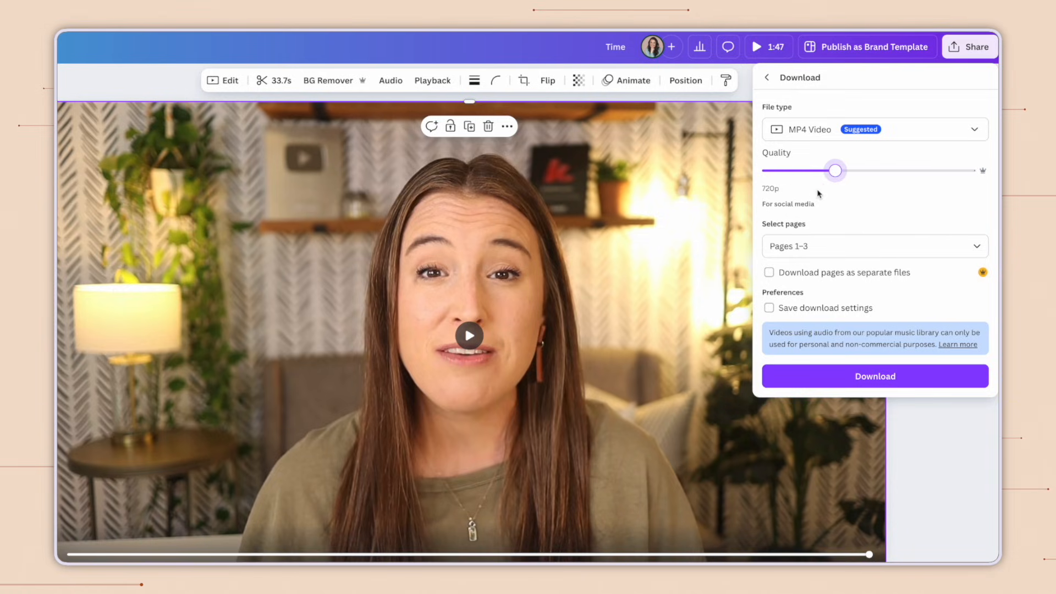
left_click(900, 172)
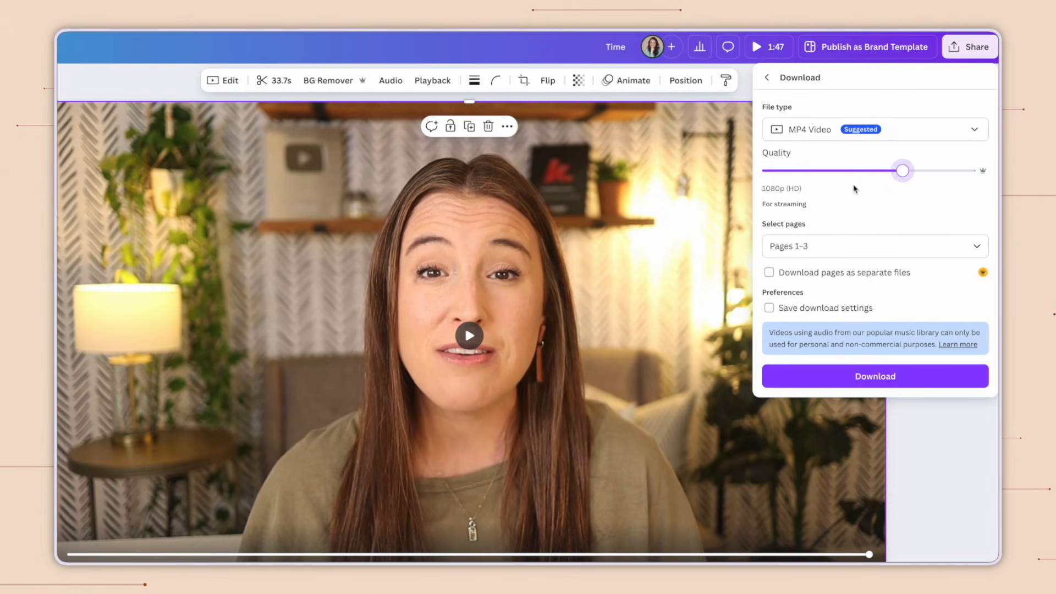
- Examine the page selection choices for the download and close the page list
left_click(774, 238)
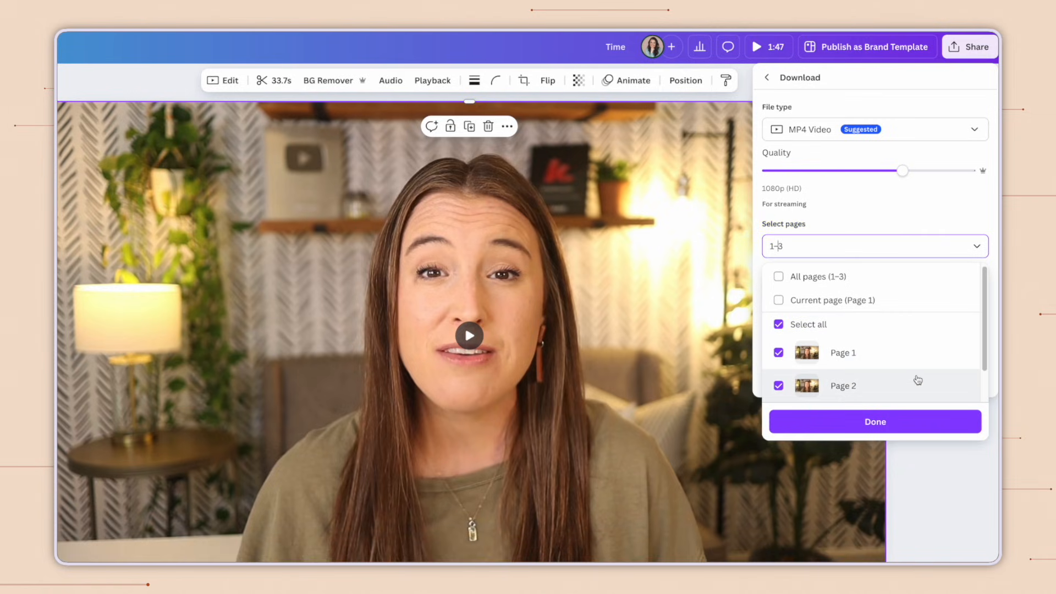
scroll(917, 378, "down", 2)
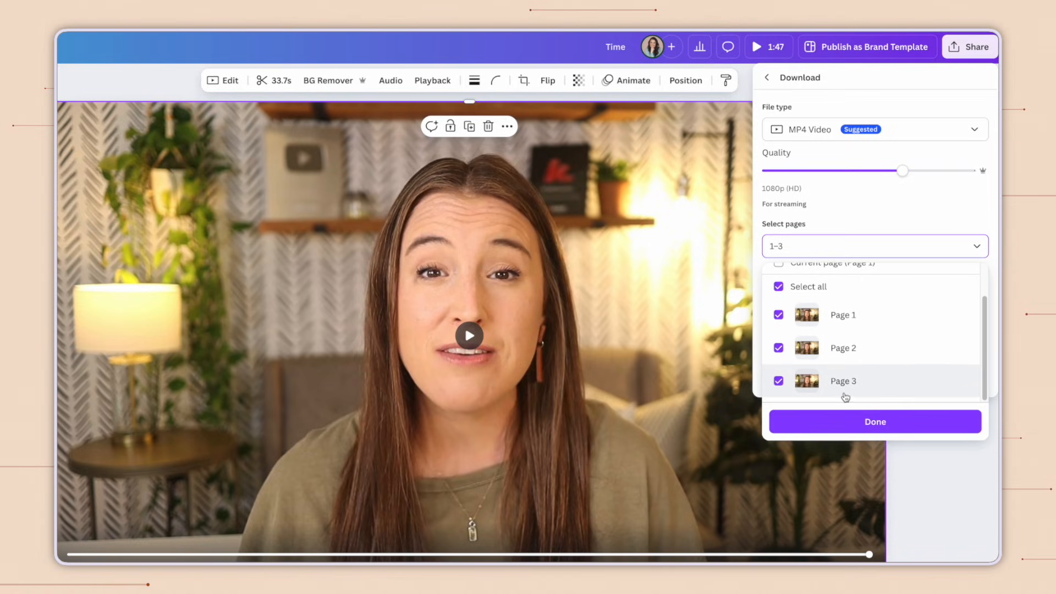
scroll(825, 330, "up", 2)
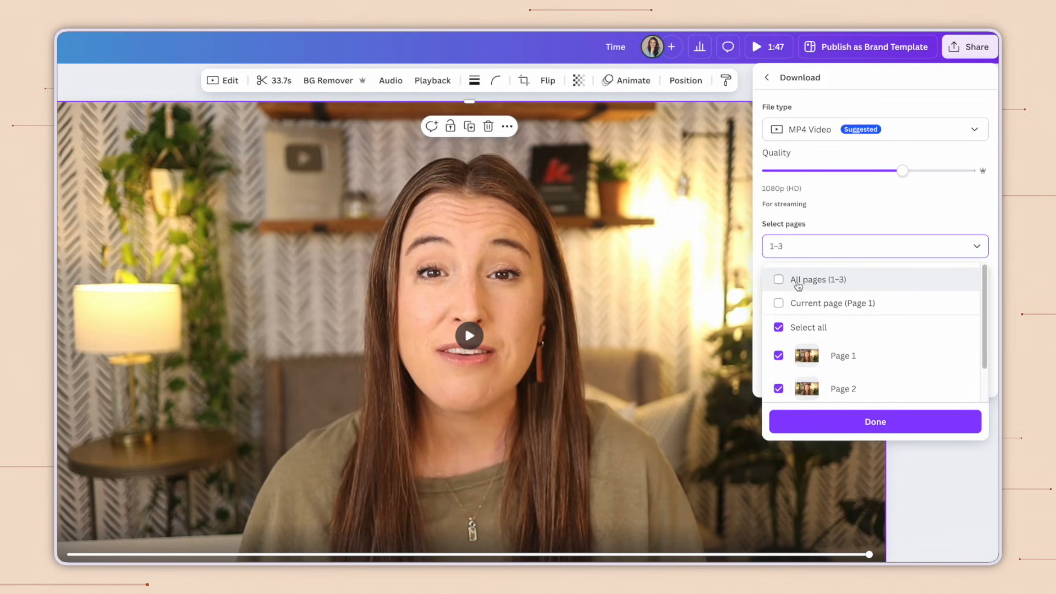
scroll(850, 308, "down", 1)
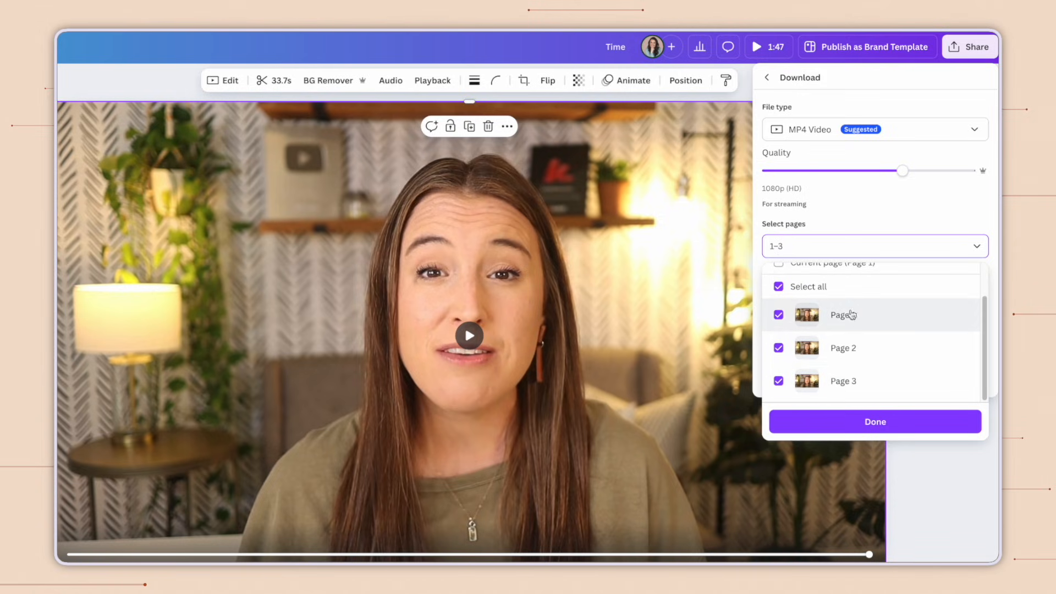
left_click(845, 215)
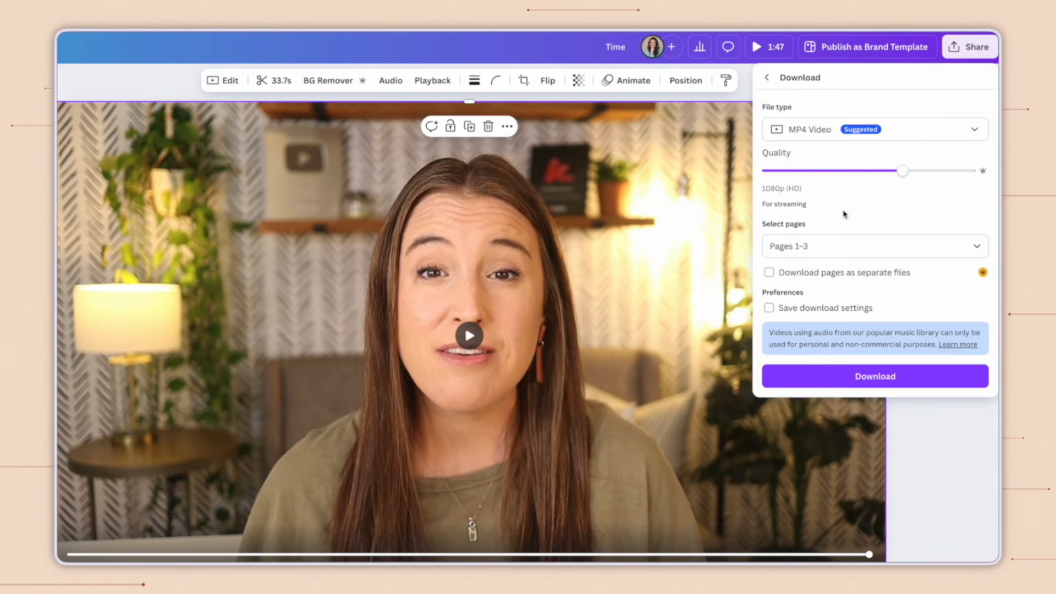